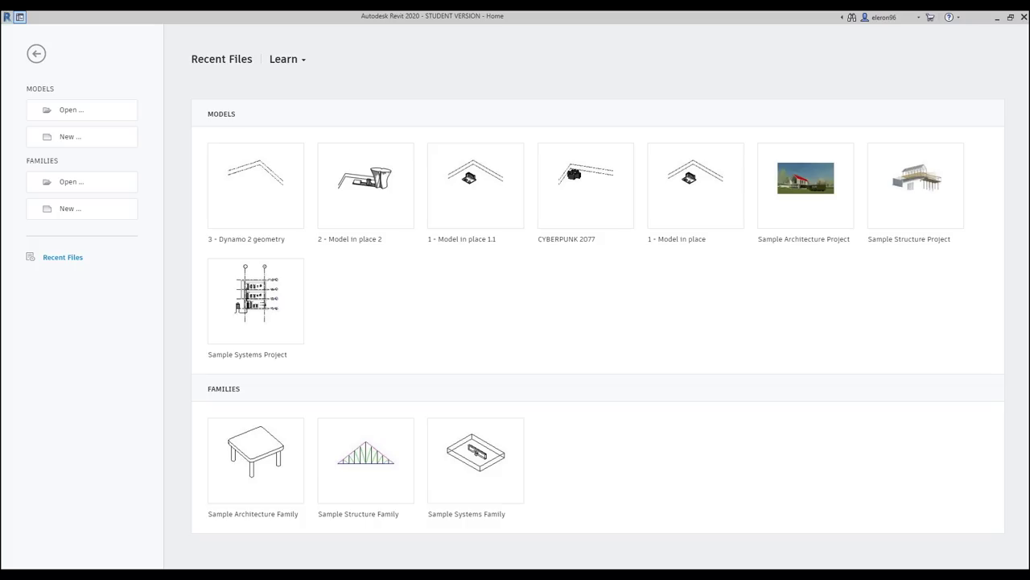
Create a new project from the Architectural Template.
click(71, 145)
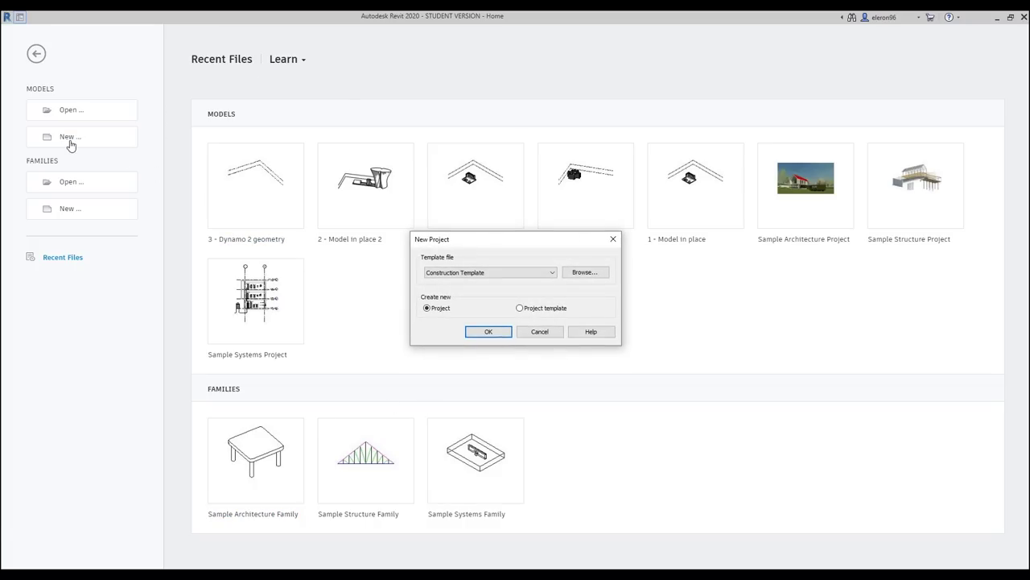
click(471, 273)
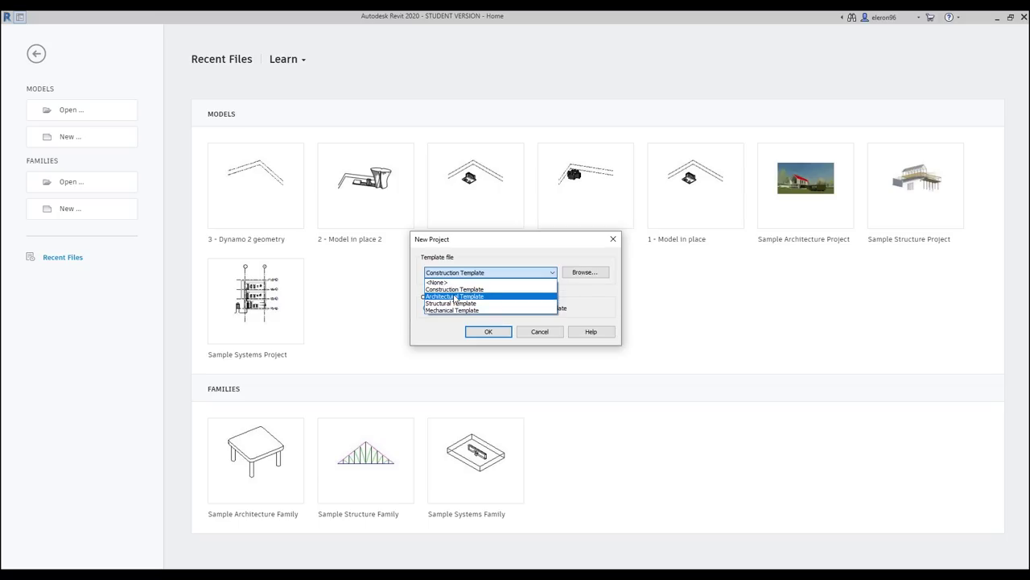
click(453, 296)
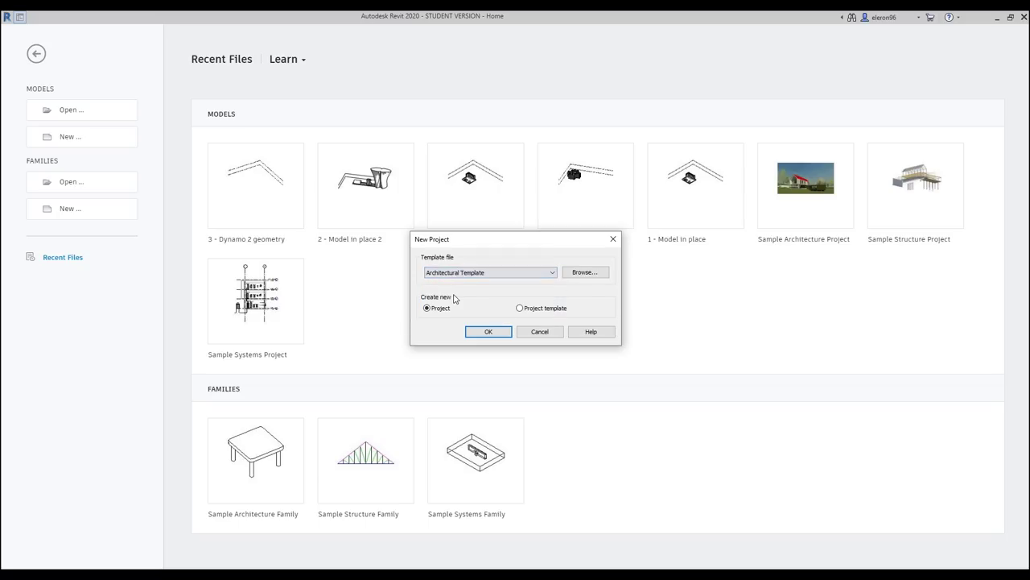
click(489, 333)
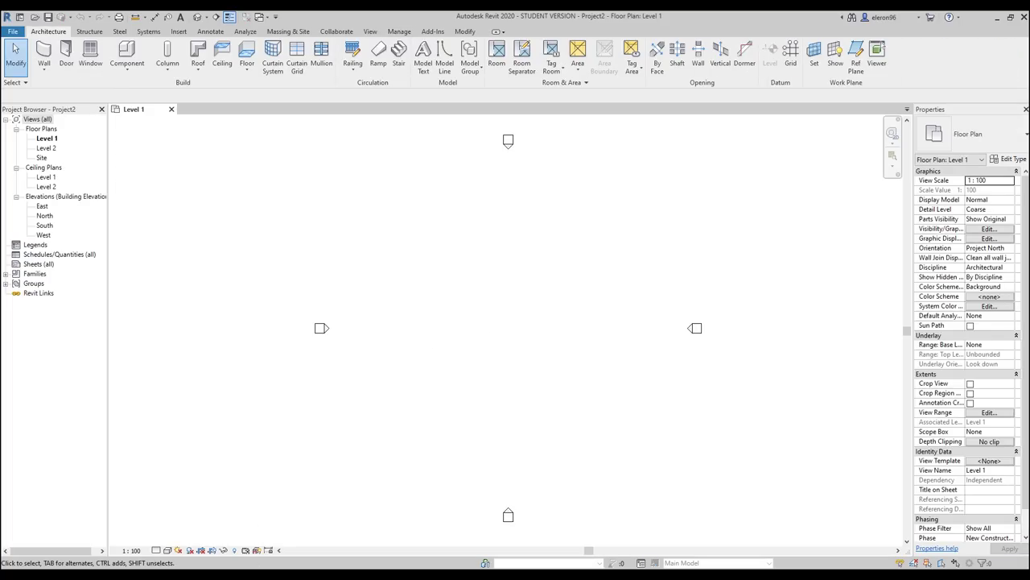
Examine the reference board's floor plans, axonometric drawings and sectional model photo to work out the cylindrical house's floors and heights.
click(250, 575)
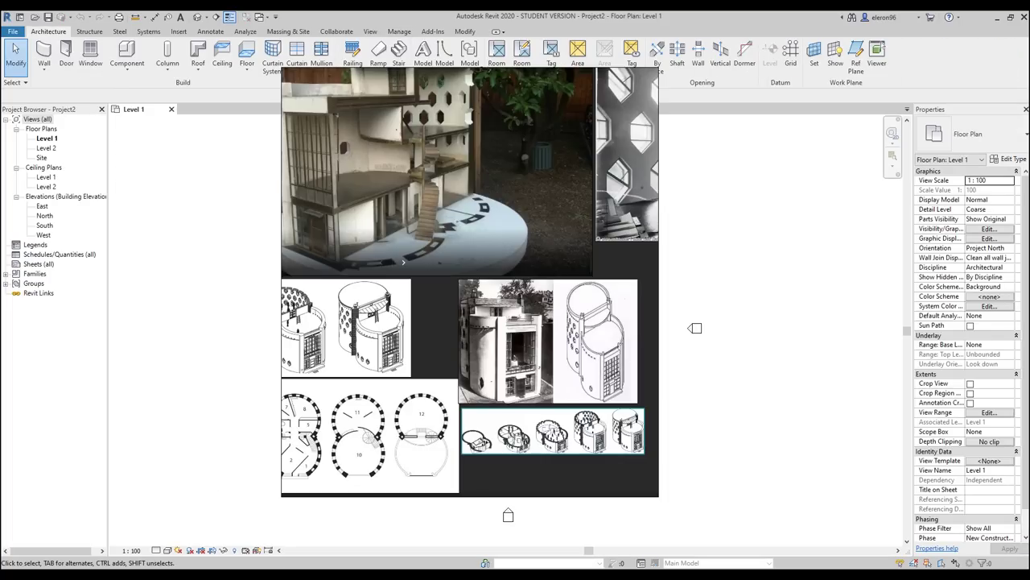
scroll(315, 457, up, 5)
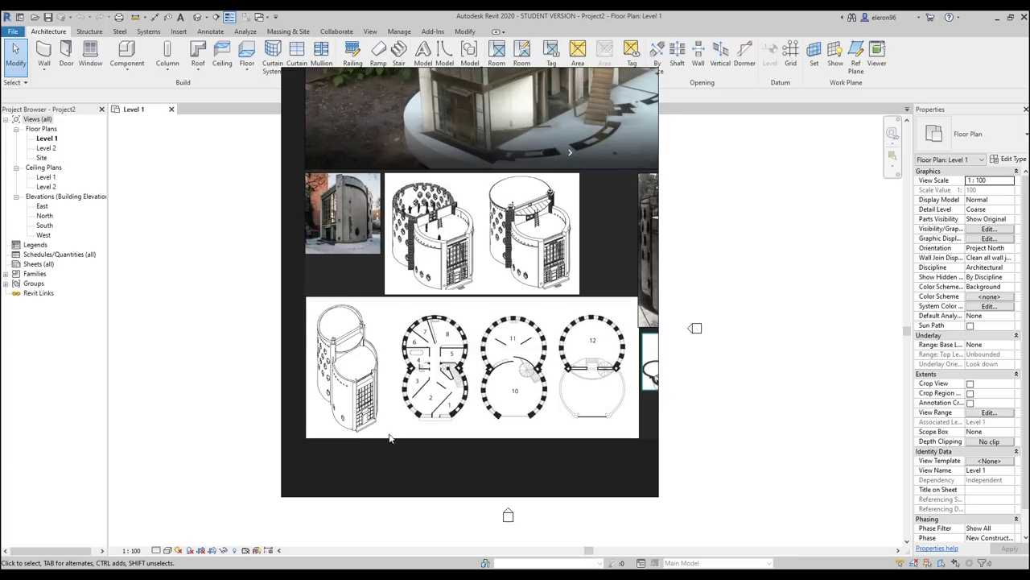
middle_drag(512, 382, 493, 383)
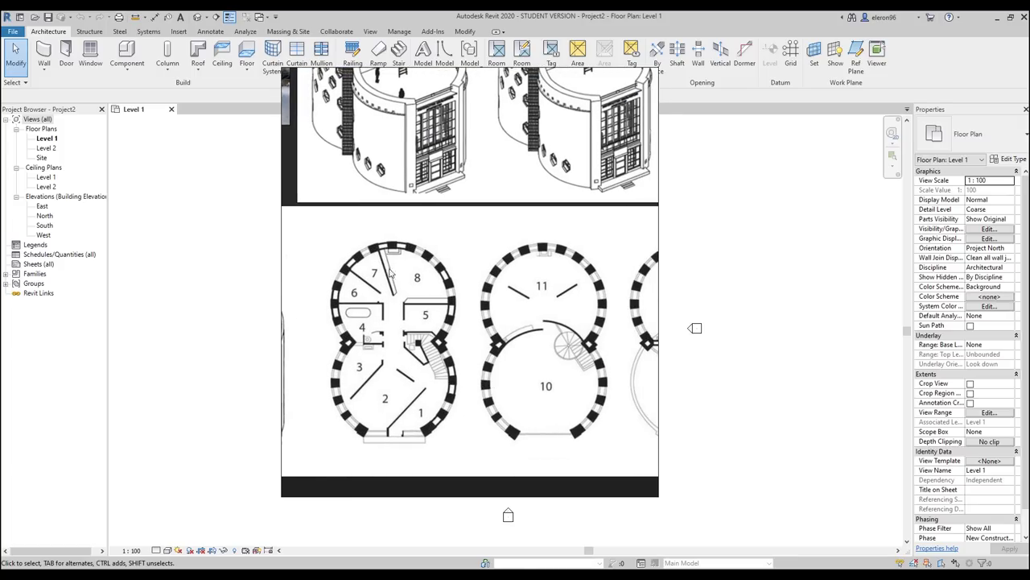
middle_drag(545, 358, 410, 371)
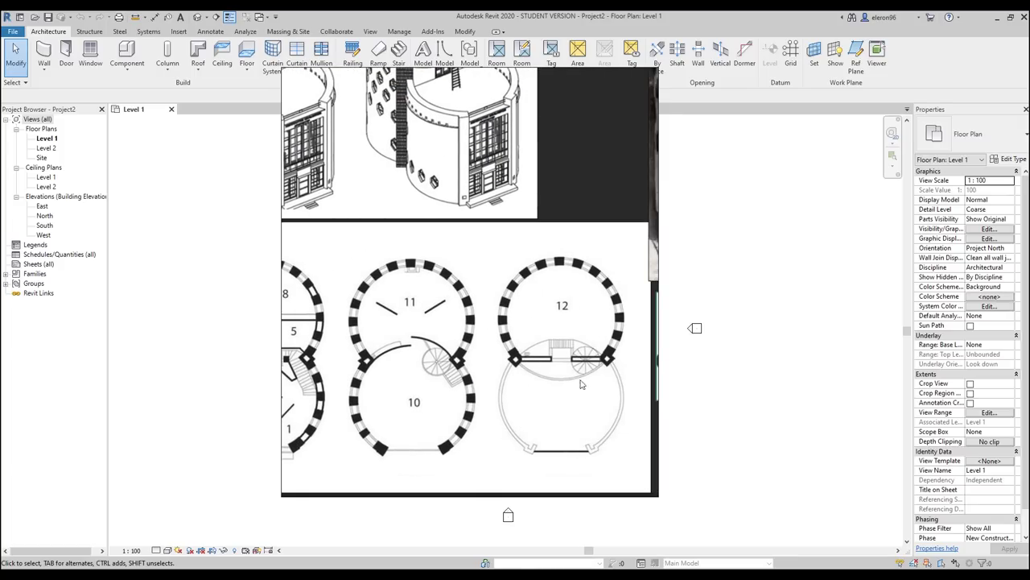
scroll(524, 339, down, 3)
scroll(449, 340, up, 2)
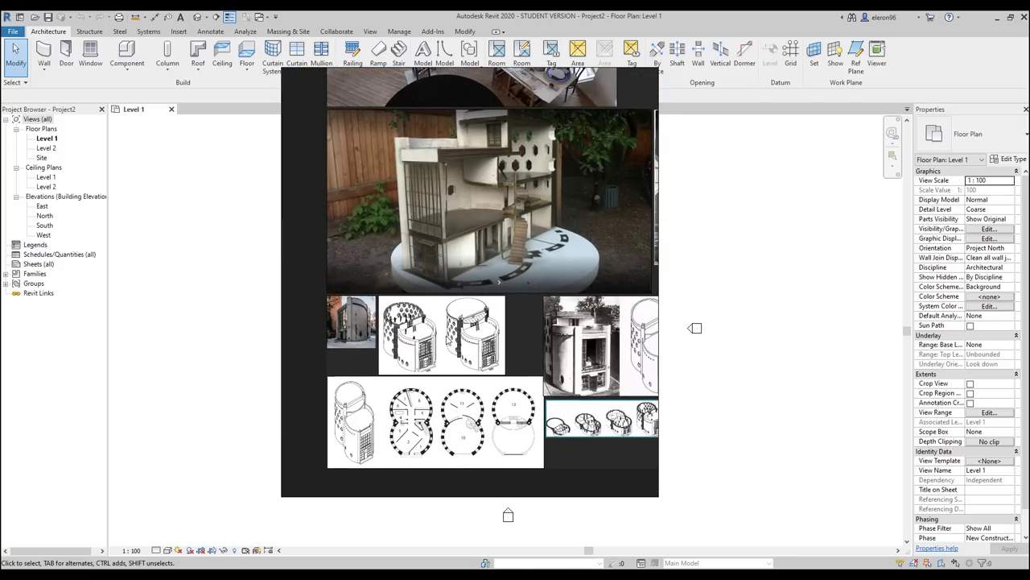
scroll(515, 215, up, 2)
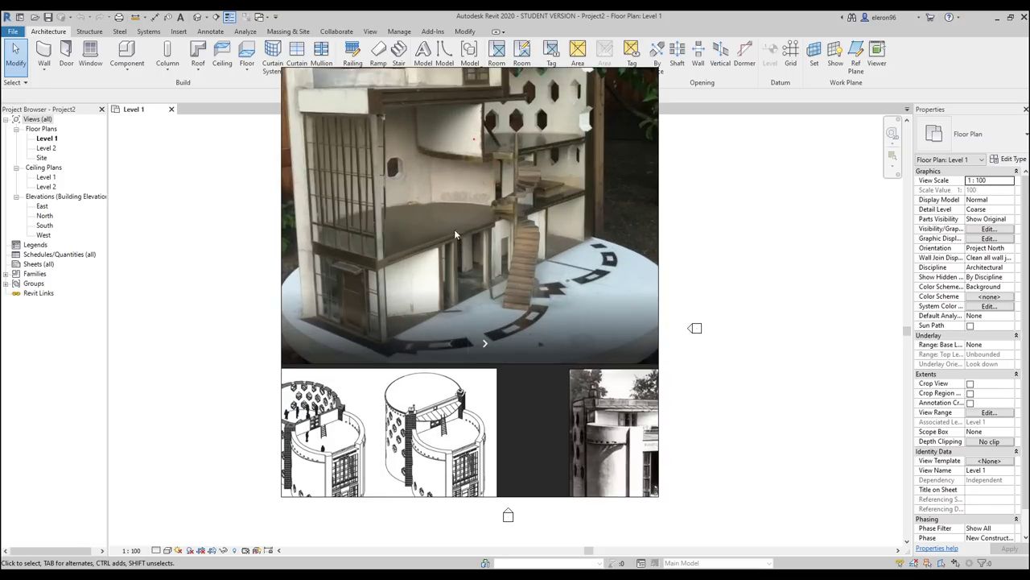
scroll(555, 187, up, 2)
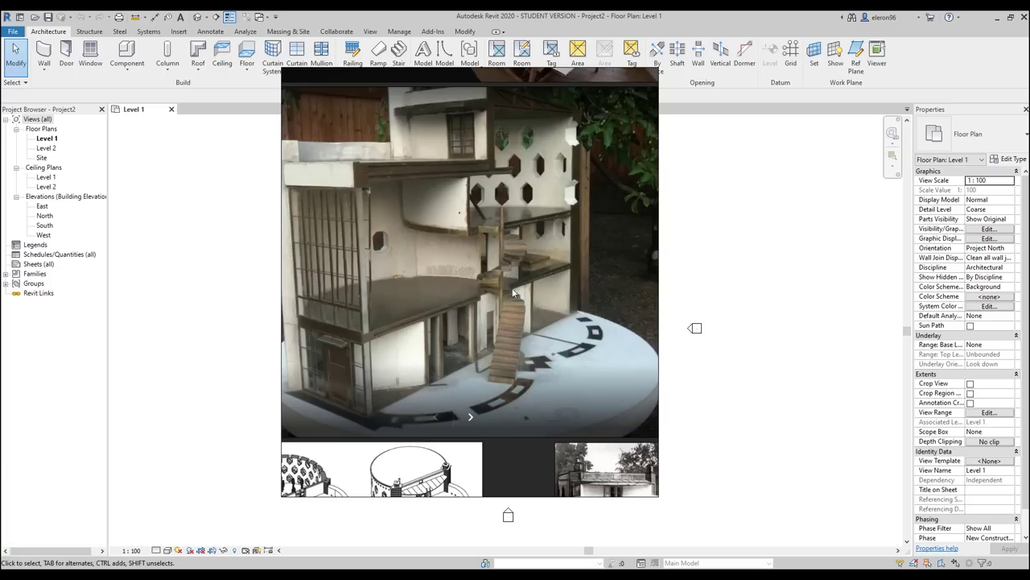
scroll(443, 391, down, 1)
middle_drag(419, 401, 495, 198)
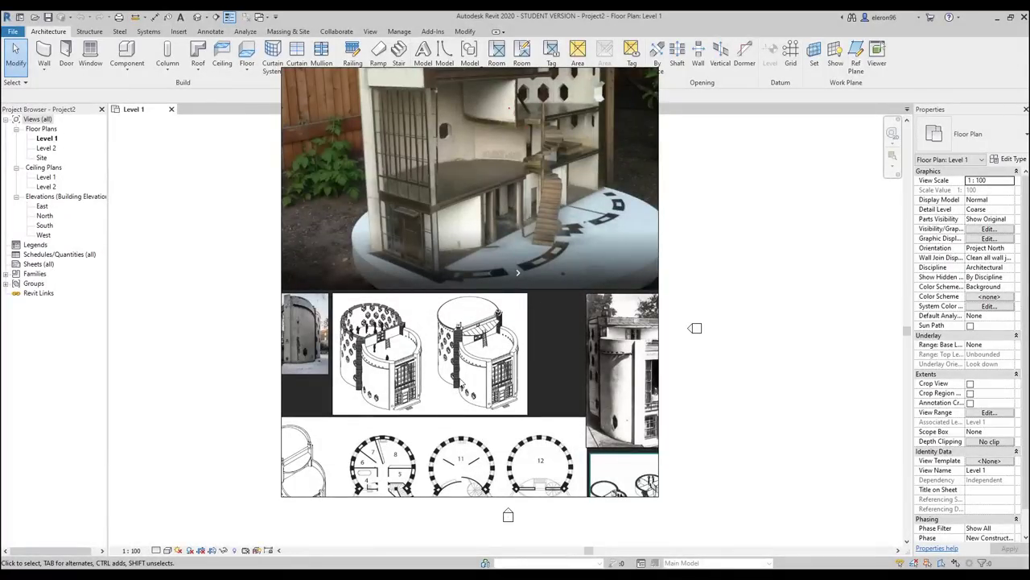
scroll(458, 380, up, 3)
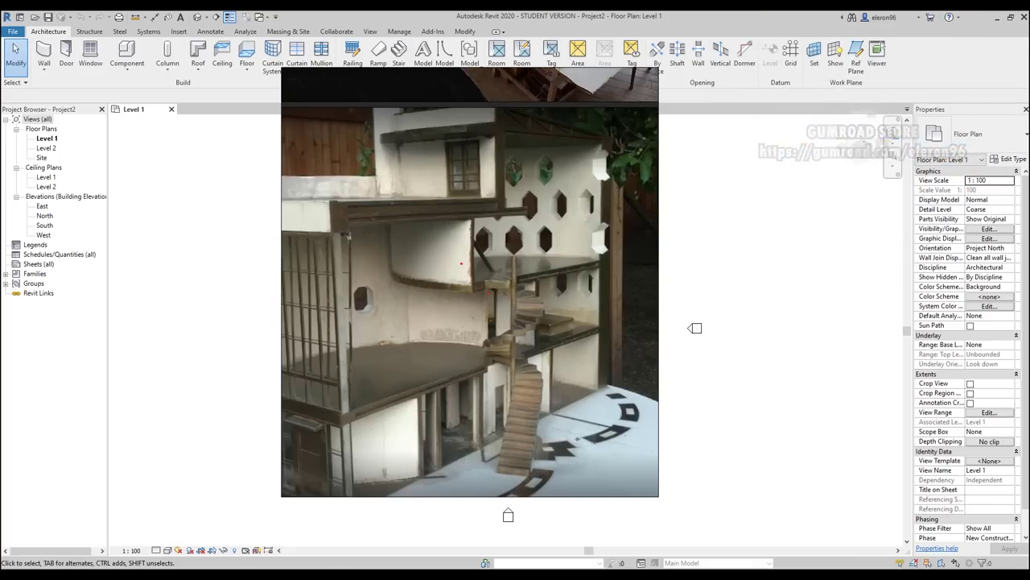
Open the East elevation view and set the elevation of Level 2 to 3200.
double_click(42, 206)
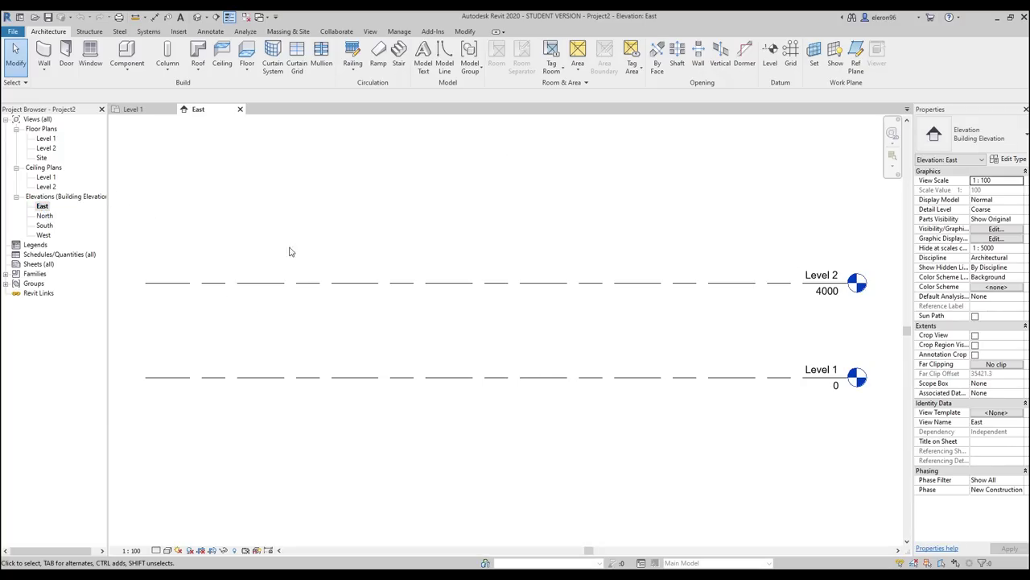
scroll(287, 252, down, 4)
middle_drag(319, 263, 422, 317)
scroll(426, 292, up, 2)
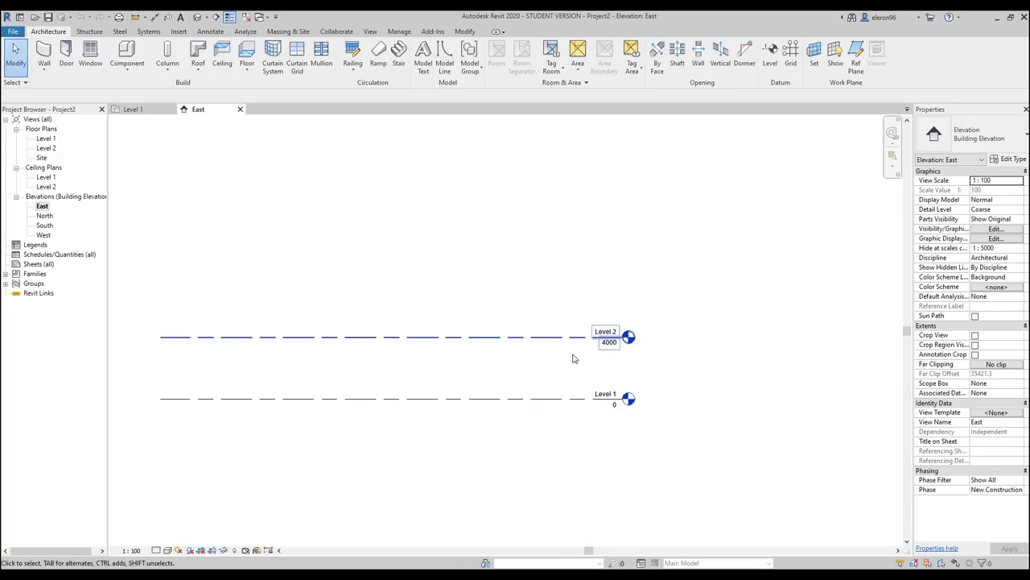
drag(495, 369, 344, 448)
click(343, 449)
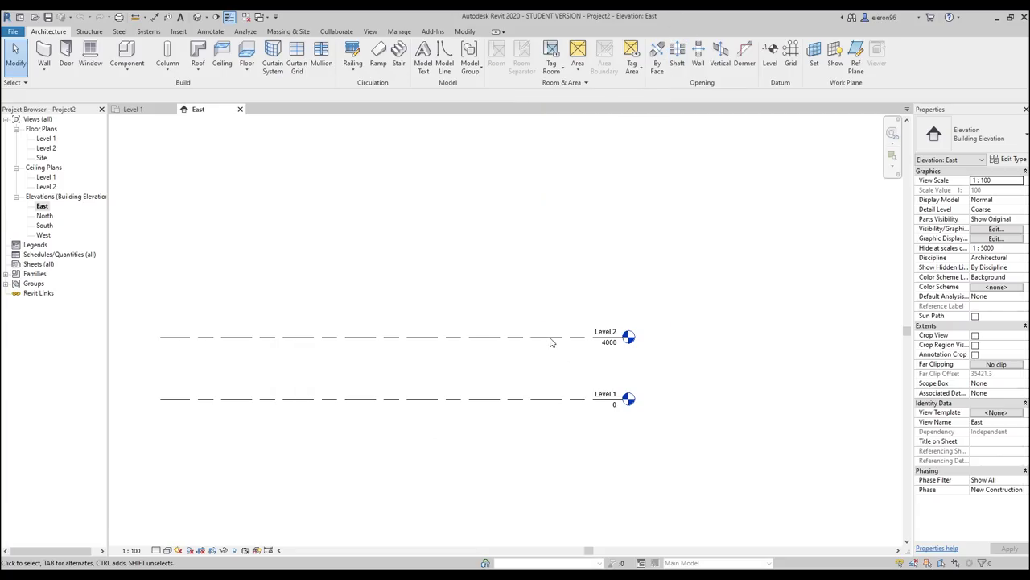
click(630, 348)
scroll(630, 348, up, 2)
click(590, 339)
text(3200)
key(Return)
click(494, 292)
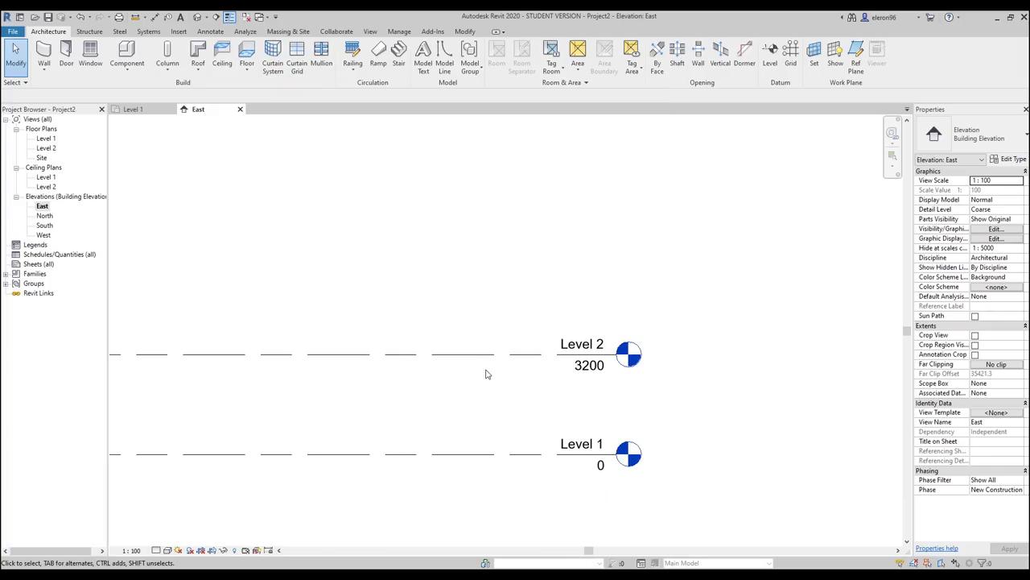
Copy Level 2 upward by the distance between Level 1 and Level 2 to add a third level.
click(483, 352)
key(m)
key(v)
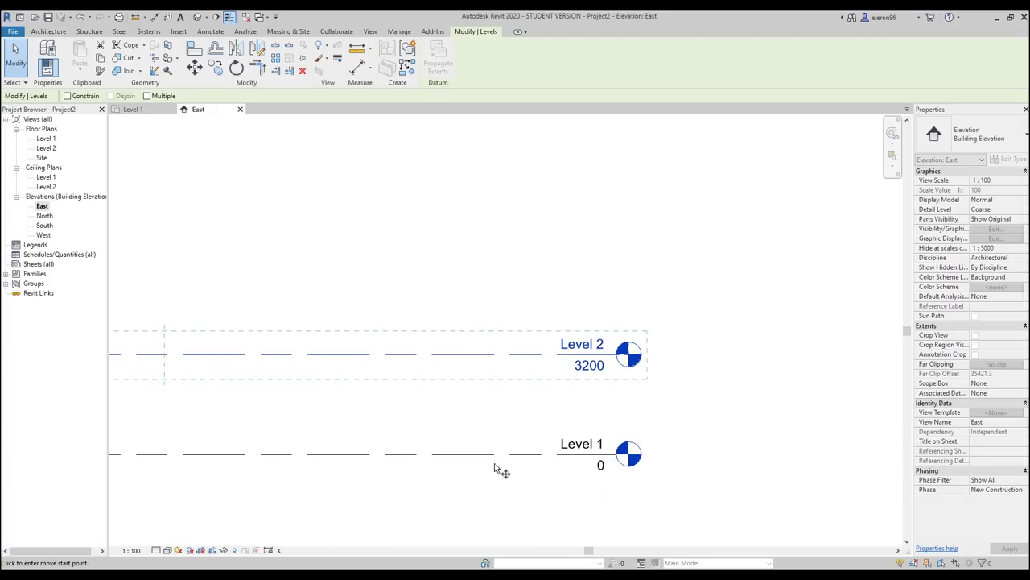
click(494, 454)
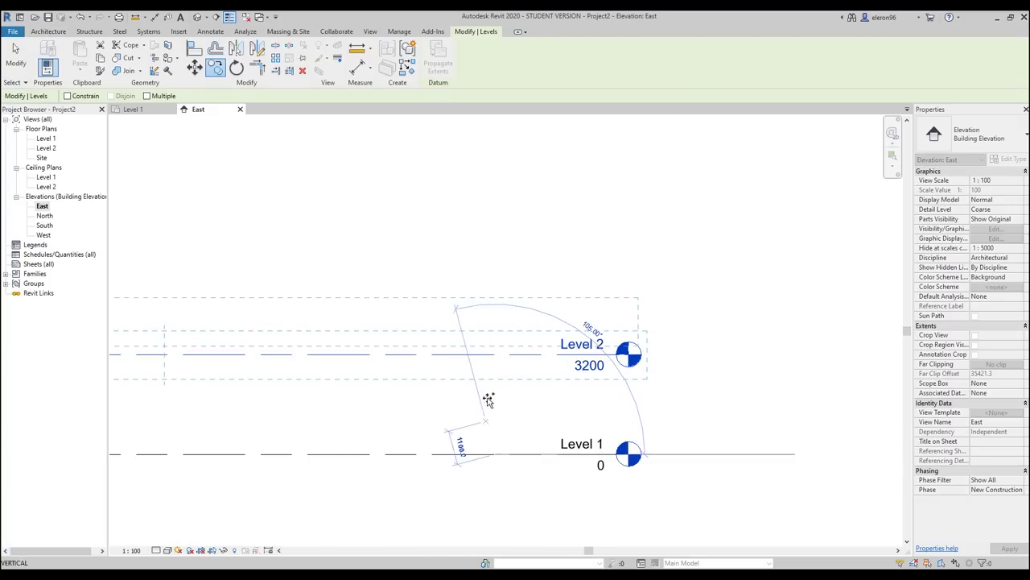
click(496, 355)
Set the elevation of Level 3 to 7200 and check its spacing above Level 2.
click(586, 268)
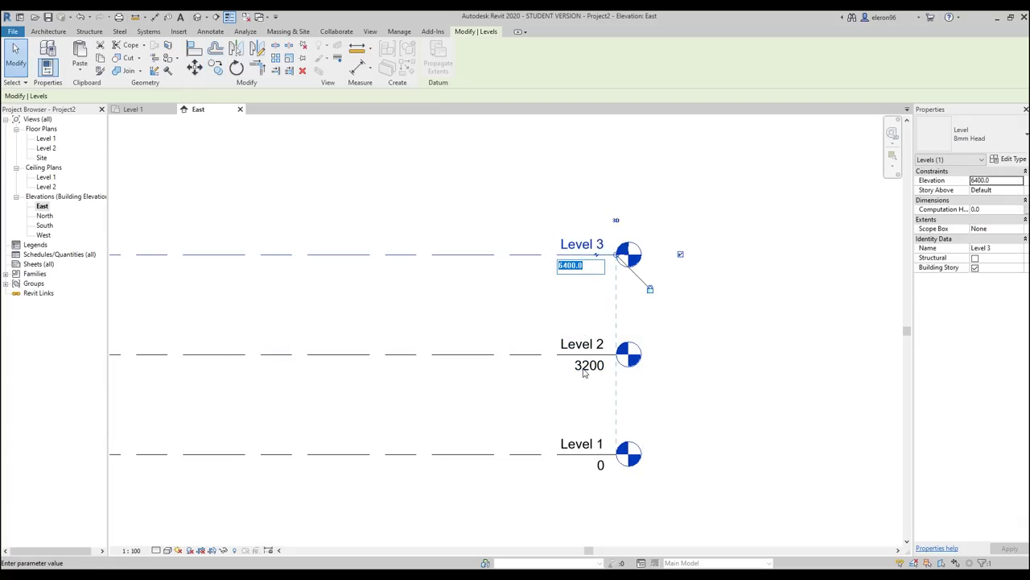
text(=3200+)
key(Return)
click(528, 311)
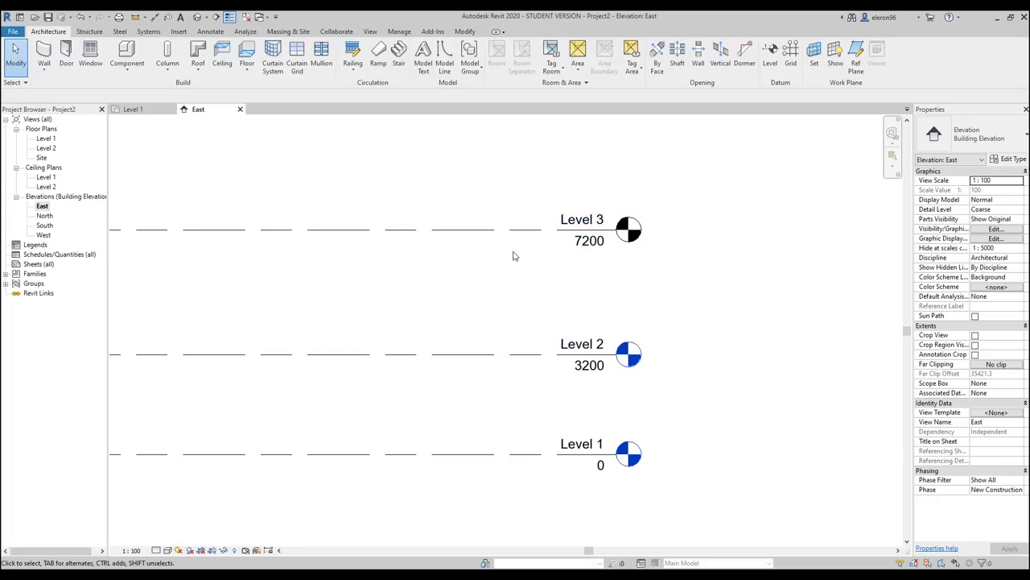
scroll(397, 300, down, 1)
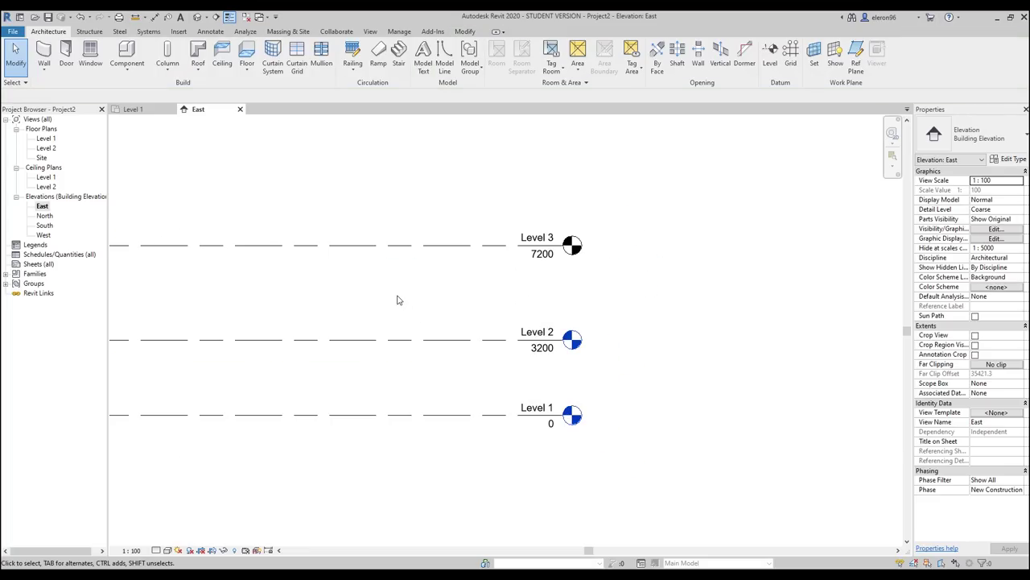
click(469, 248)
middle_click(501, 324)
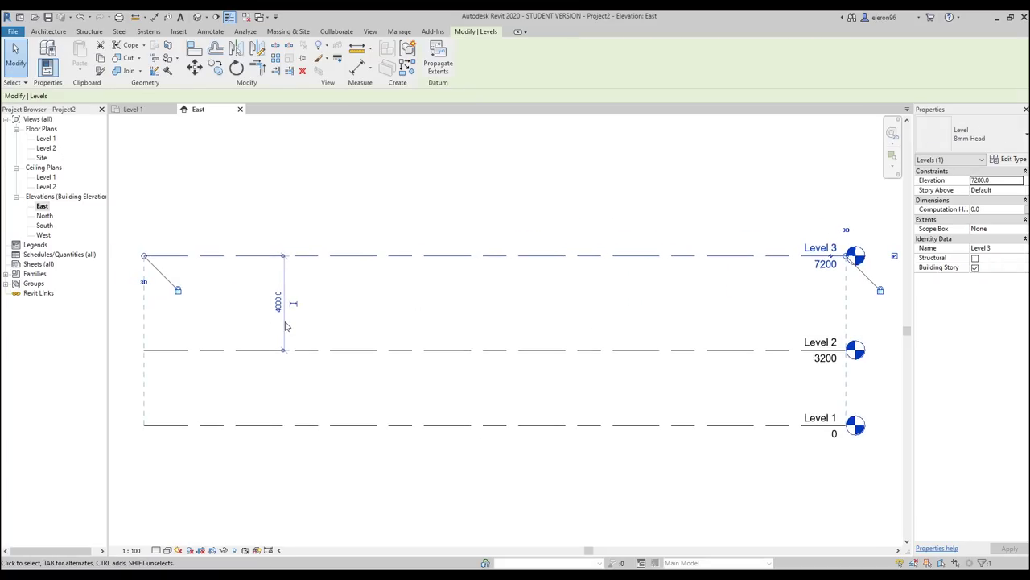
click(433, 295)
middle_drag(665, 301, 547, 333)
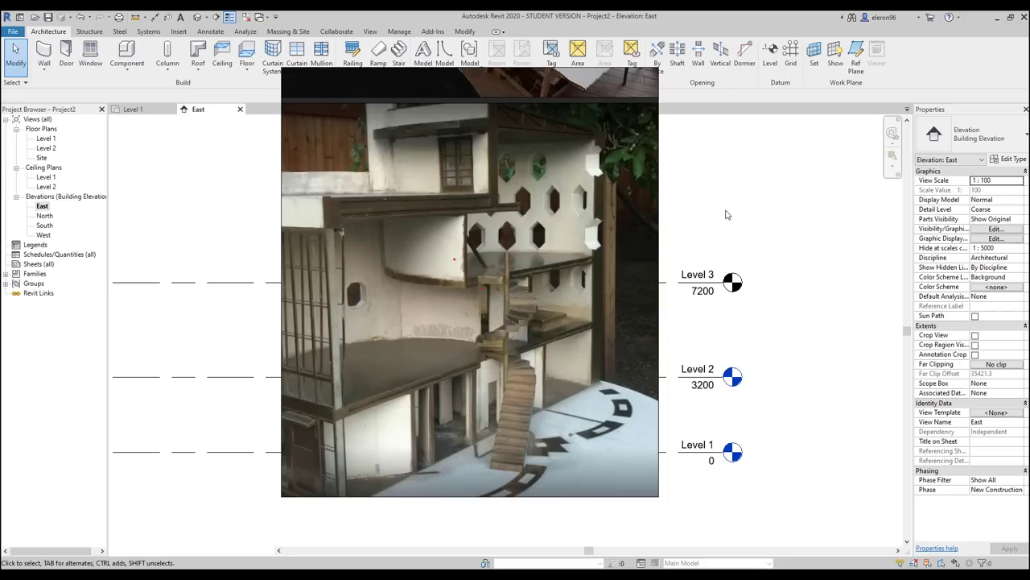
Copy Level 3 straight up by 3000 to add a fourth level.
click(614, 281)
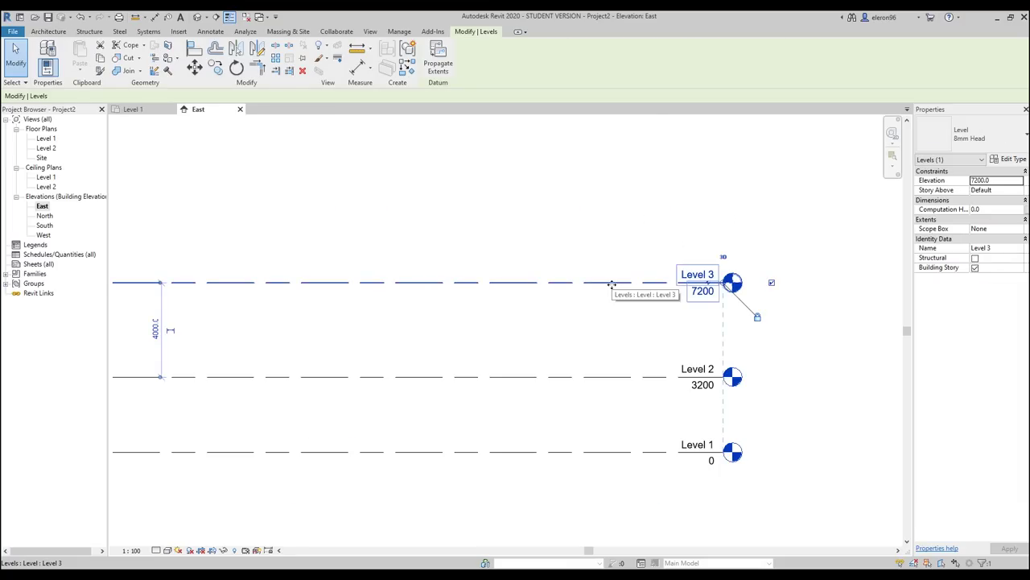
key(c)
key(o)
click(617, 252)
text(3)
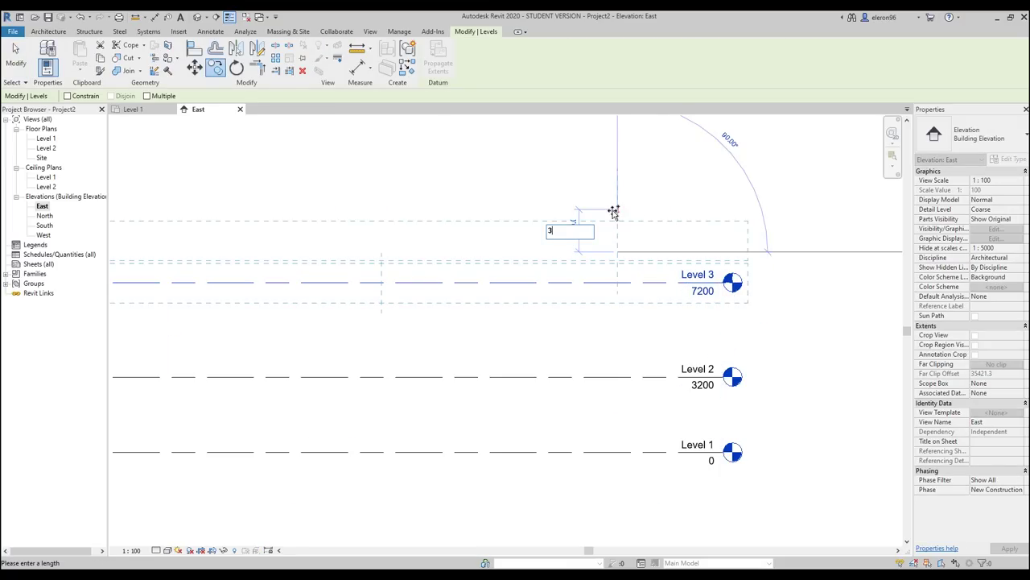
text(000)
key(Return)
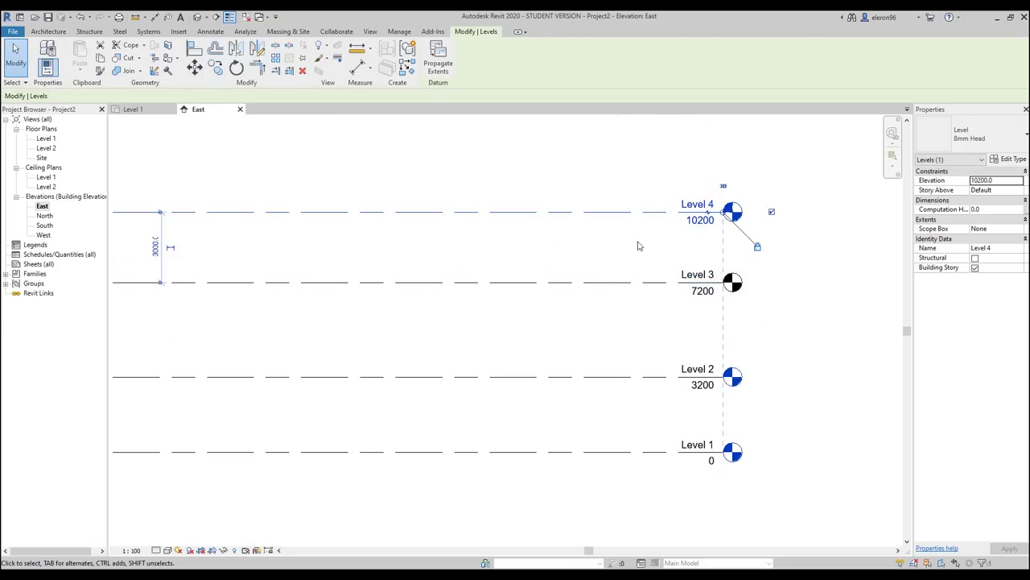
Rename the new topmost level Roof 1.
scroll(605, 238, up, 2)
click(594, 255)
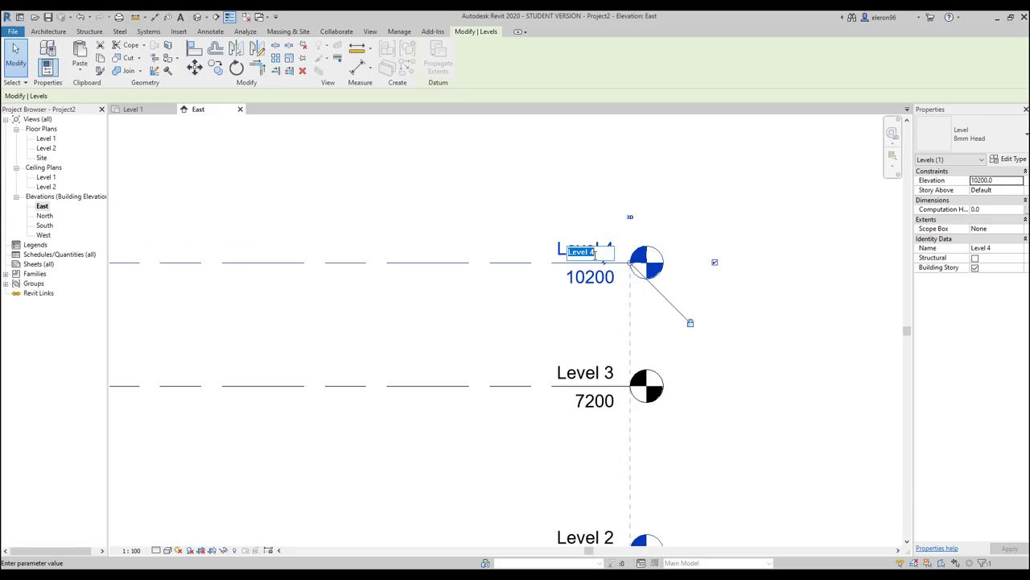
text(Roo)
key(Return)
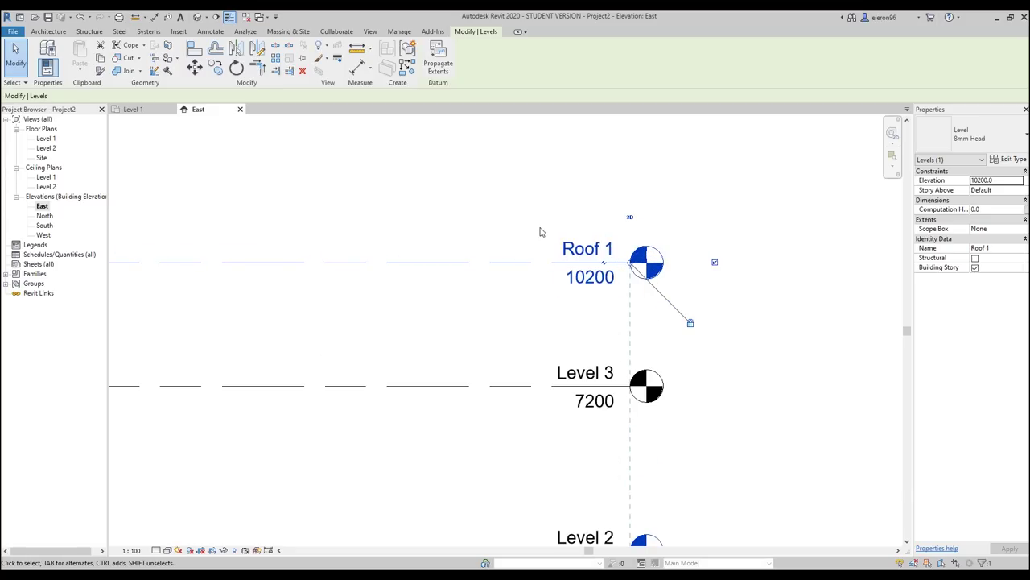
Copy Roof 1 upward by the distance between Level 3 and Roof 1 to add a second roof level.
scroll(540, 230, down, 2)
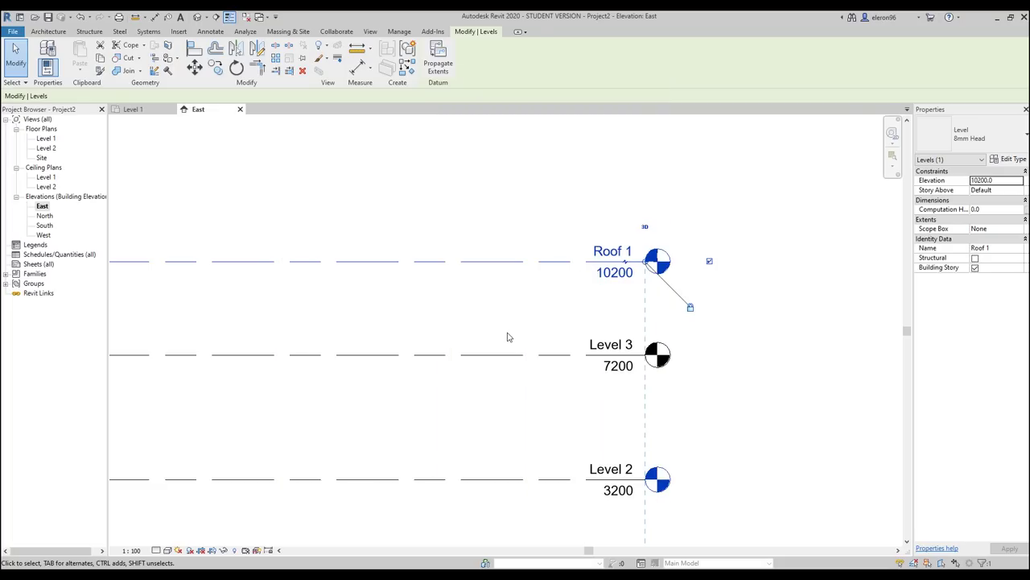
click(509, 342)
key(c)
key(o)
click(511, 354)
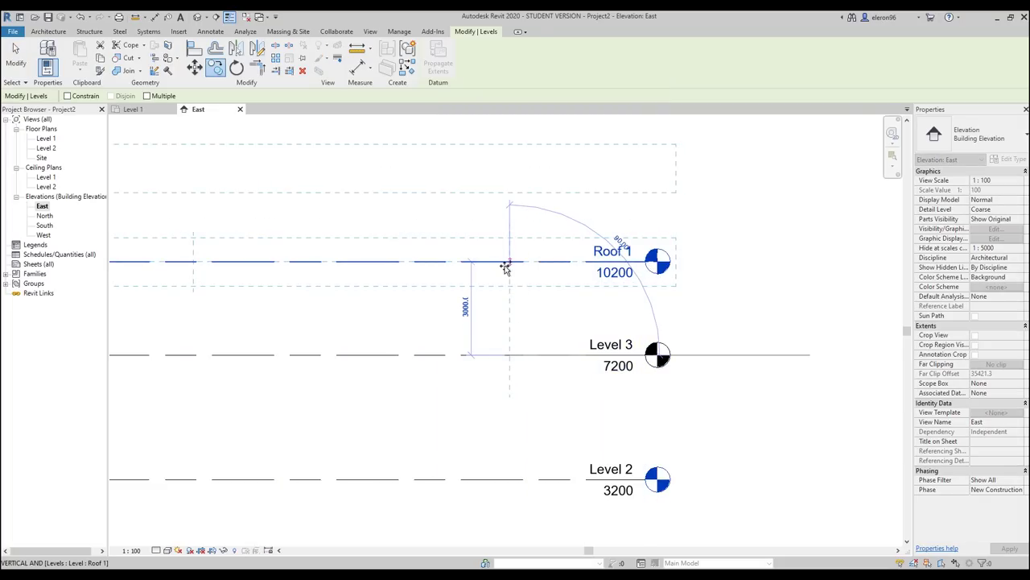
click(504, 268)
scroll(536, 246, down, 1)
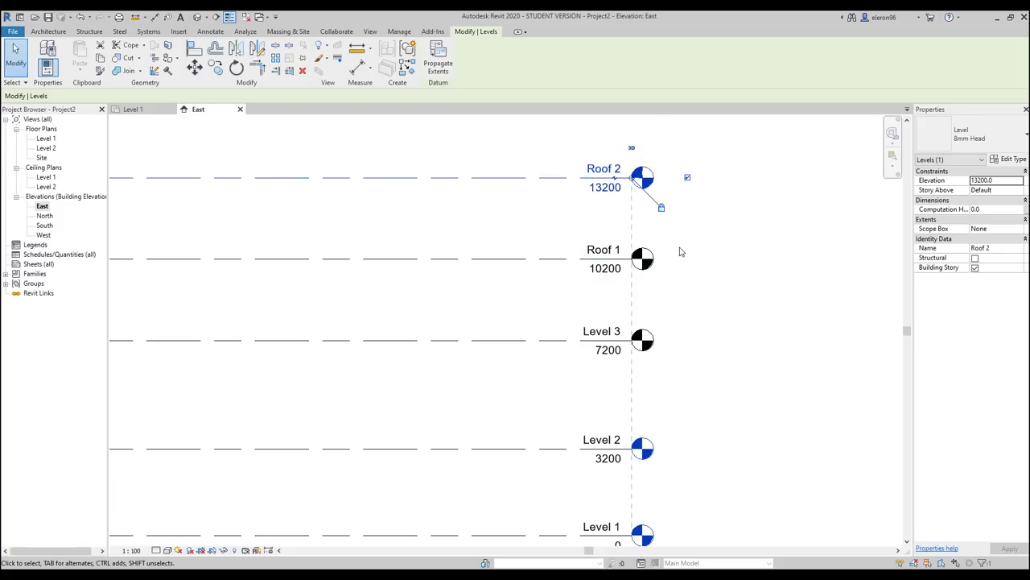
Deselect the new roof level and return to the Level 1 floor plan.
click(706, 272)
scroll(695, 319, down, 3)
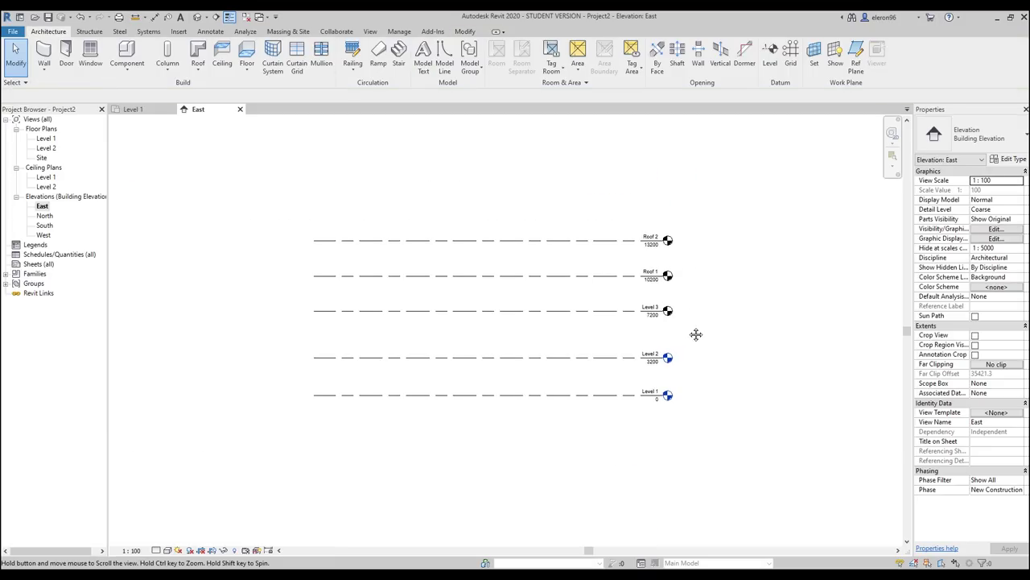
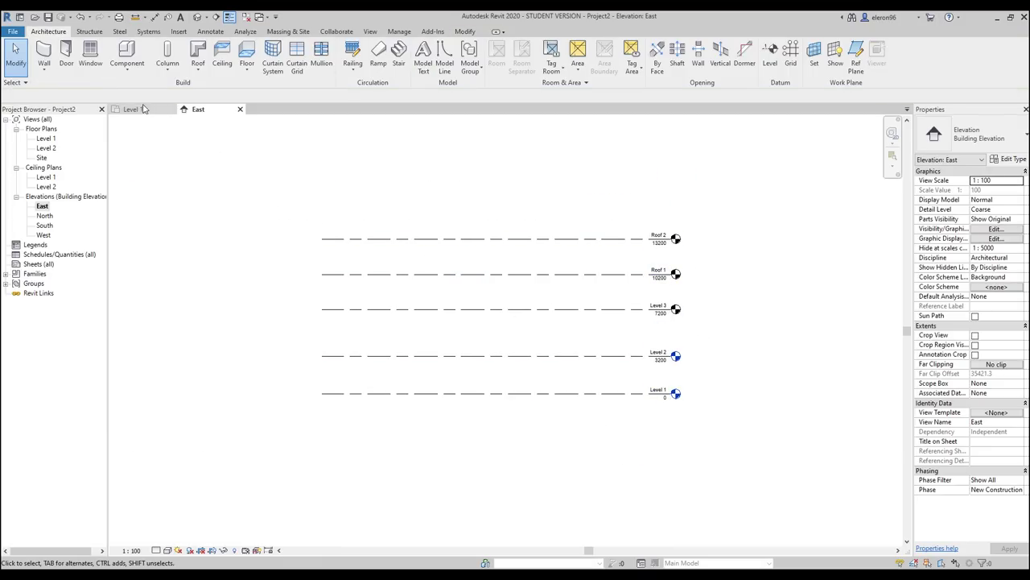
click(133, 110)
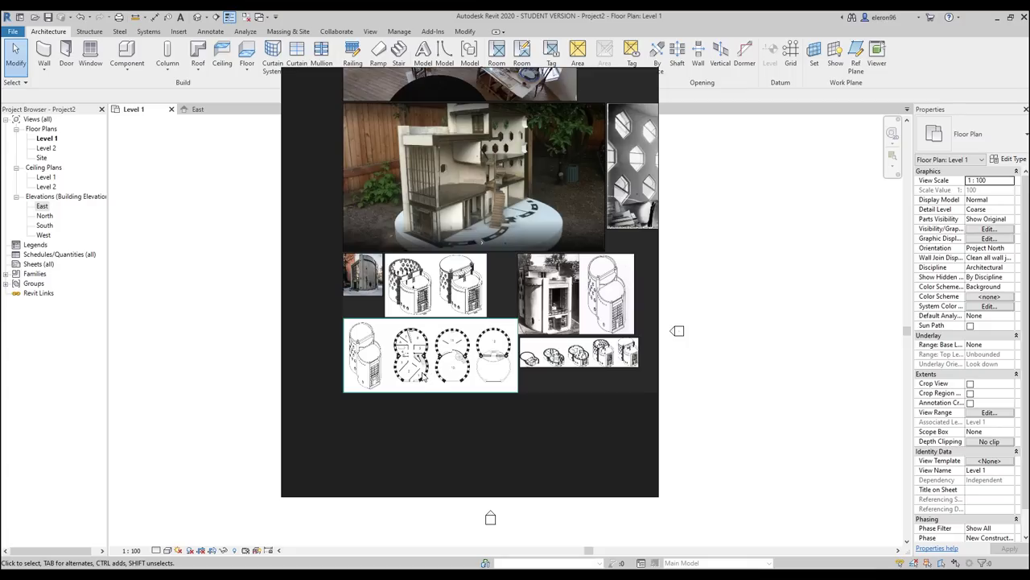
Try copying the floor-plan drawing from the reference board for use in the Level 1 plan.
scroll(422, 377, up, 4)
right_click(419, 374)
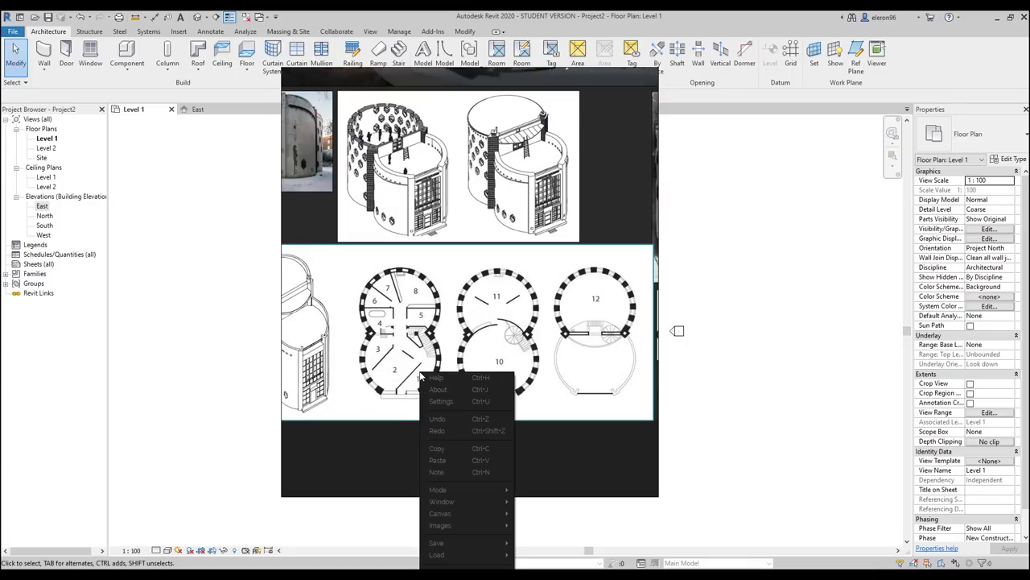
click(446, 449)
click(657, 405)
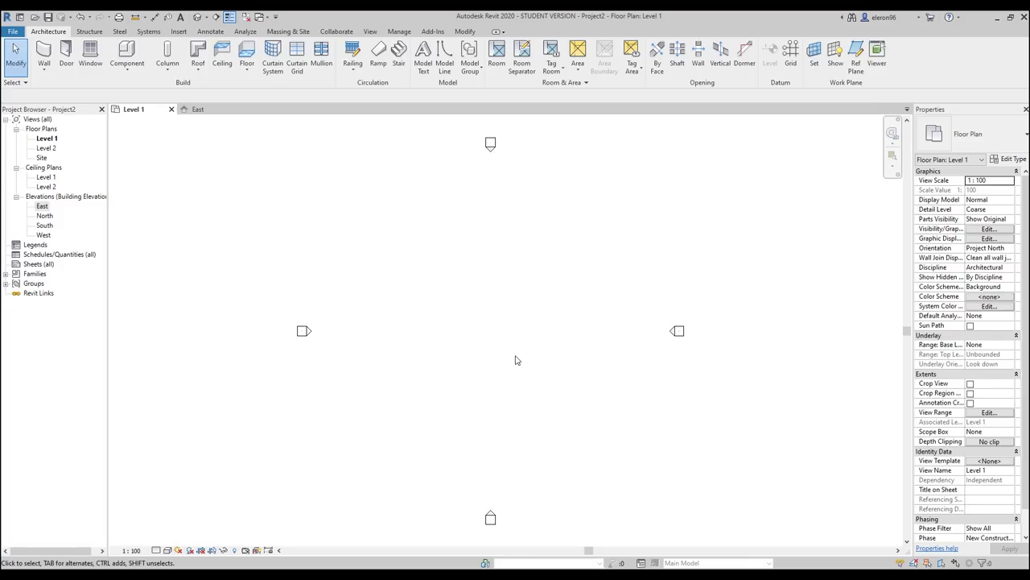
key(alt+Tab)
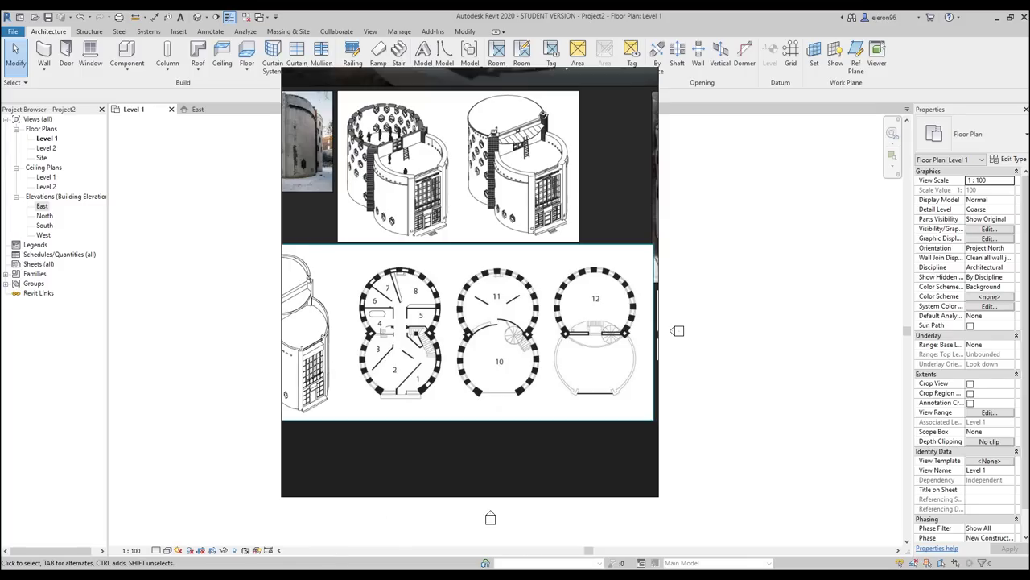
Save the reference board to the desktop as a PureRef scene named NewScene.
drag(377, 373, 551, 316)
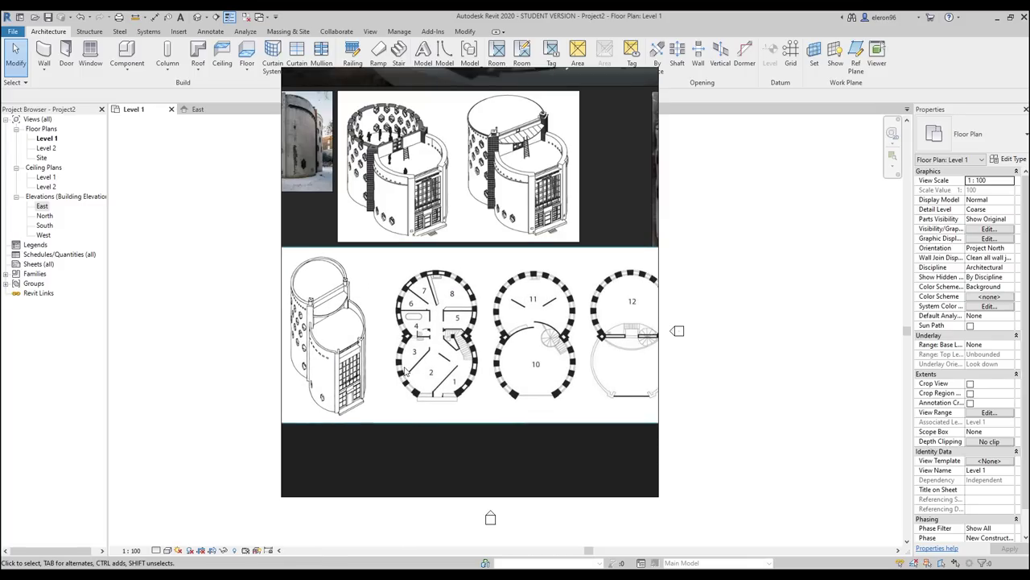
right_click(413, 370)
mouse_move(465, 537)
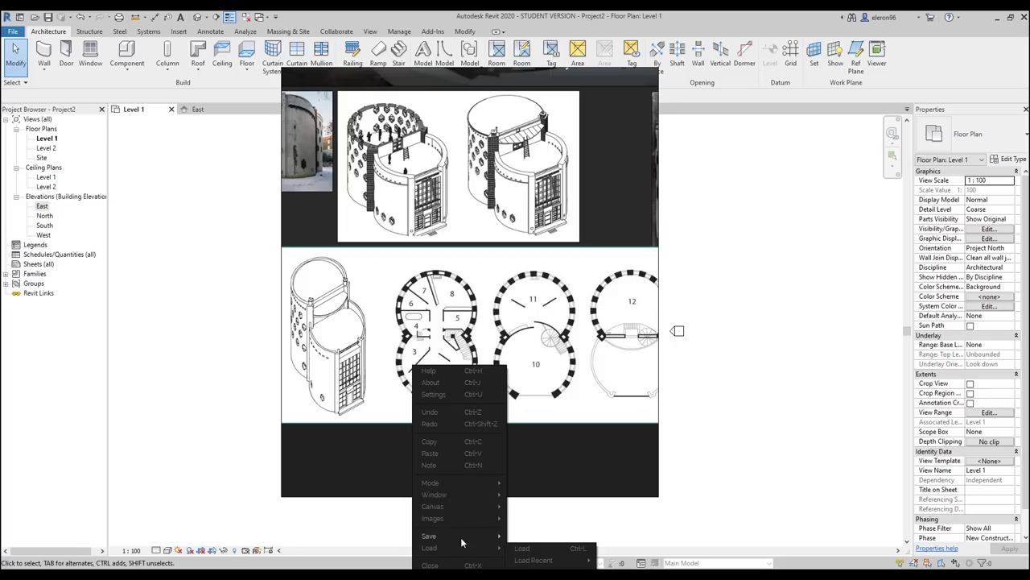
click(552, 547)
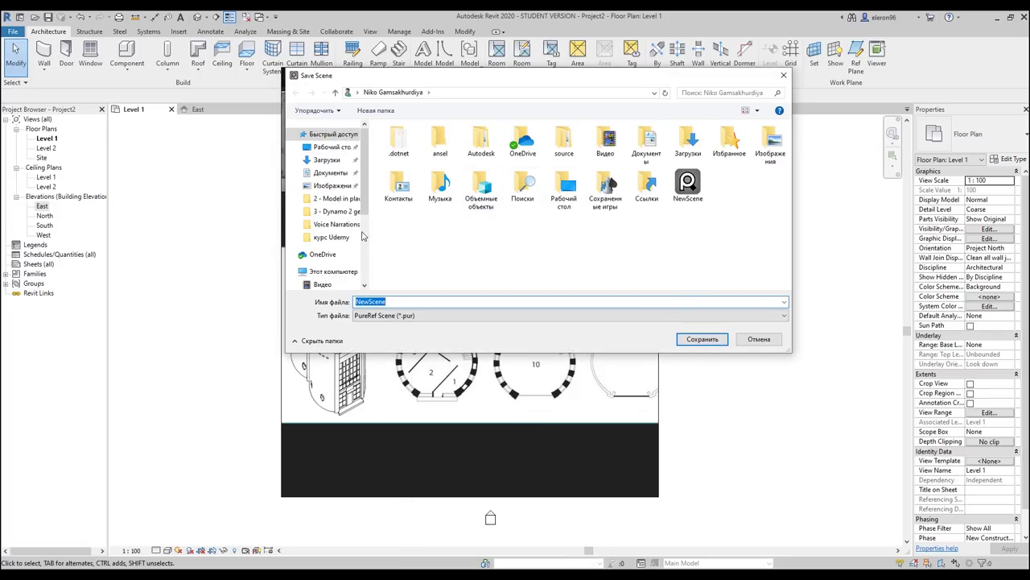
click(328, 147)
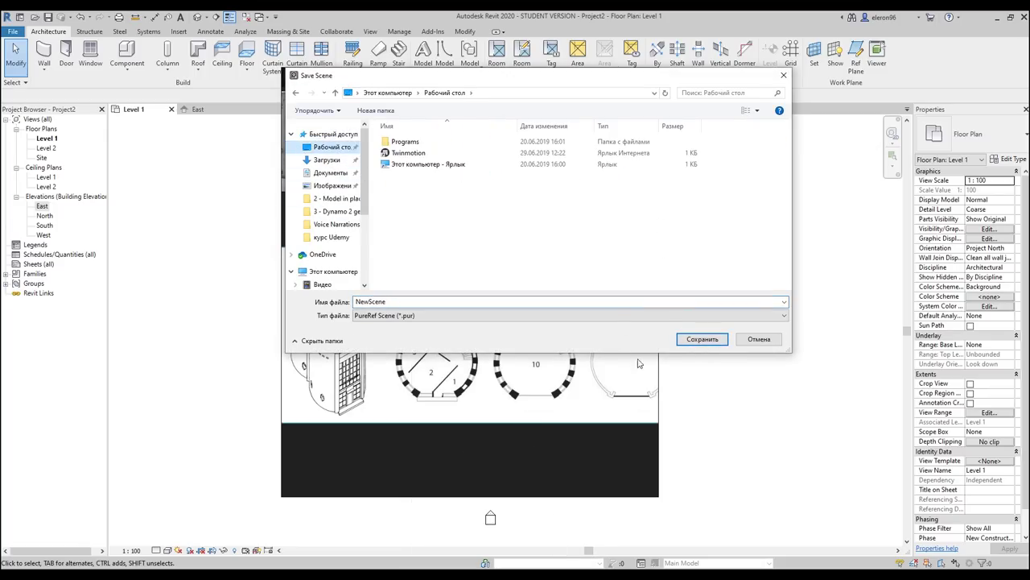
click(700, 339)
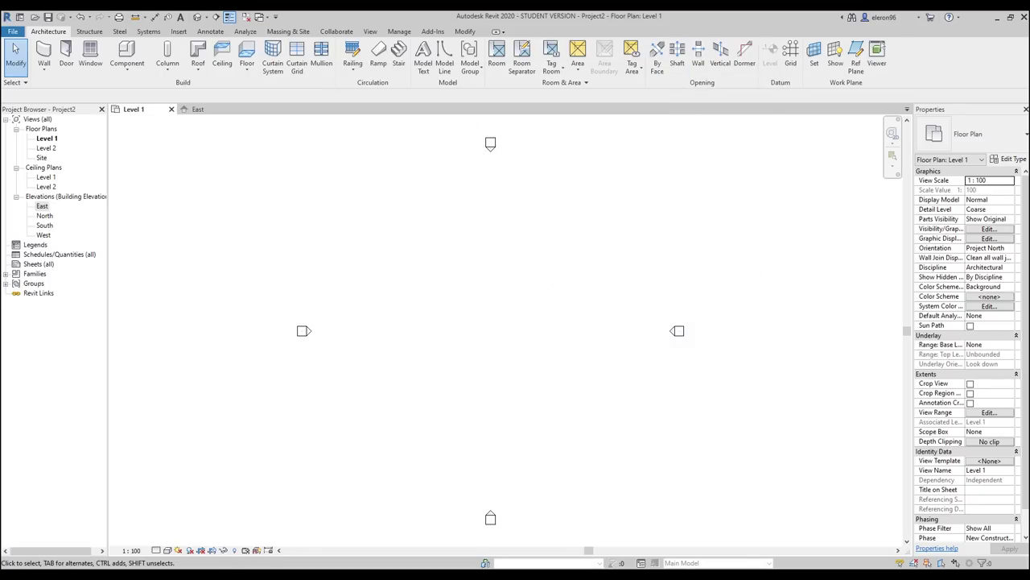
Import the raster image architect-houses-archspeech-010.png into the Level 1 plan and place it midway between the elevation markers.
drag(398, 341, 493, 334)
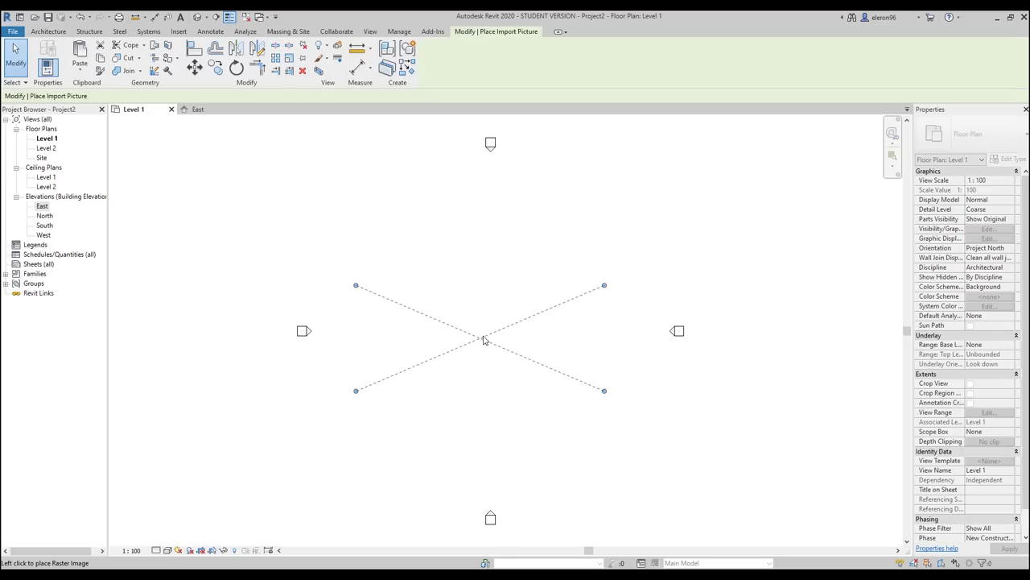
click(497, 329)
click(483, 427)
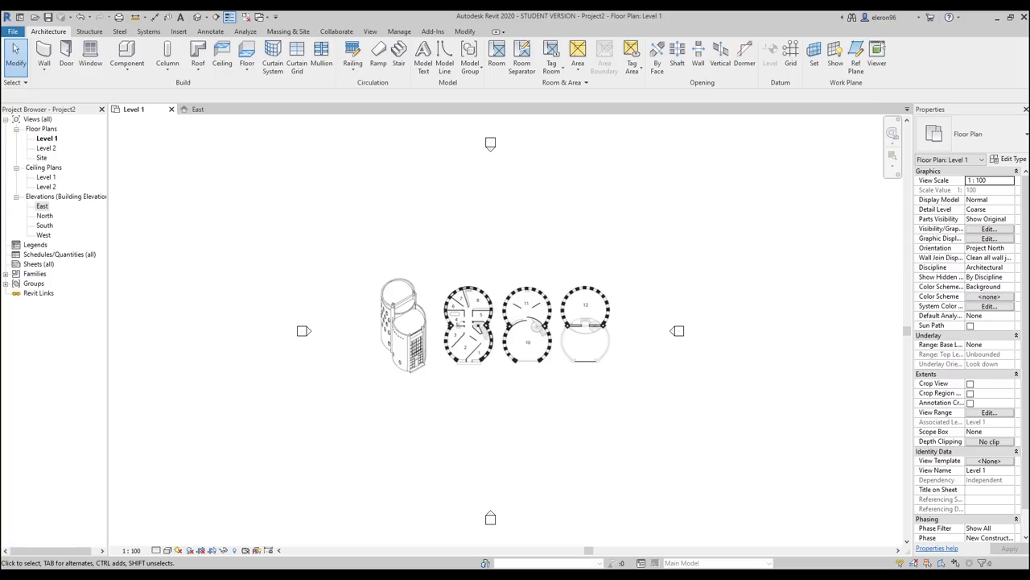
Draw a vertical model line 900 long upward from the lower jamb of room 5's door opening on the image.
scroll(463, 322, up, 4)
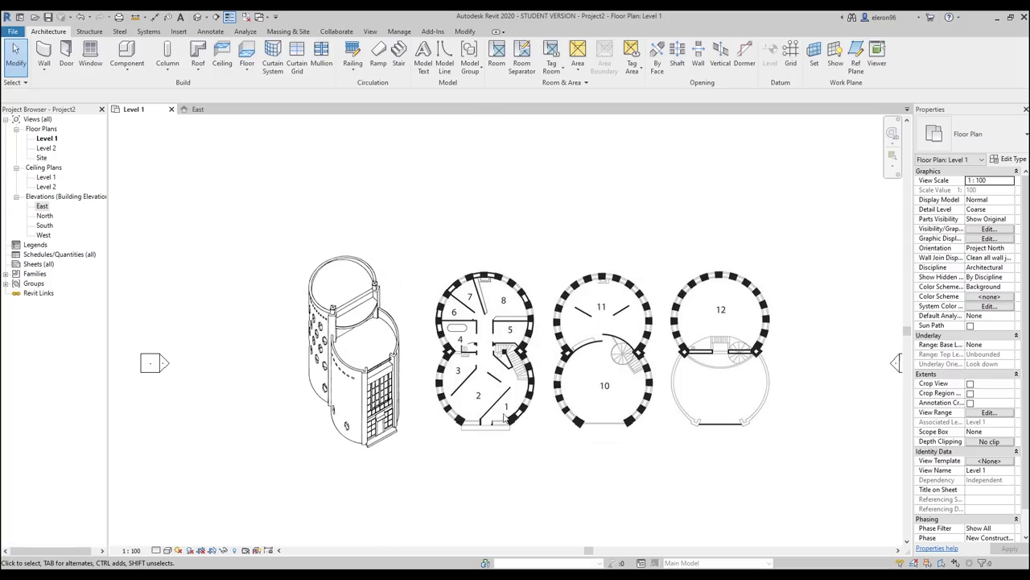
scroll(503, 364, up, 3)
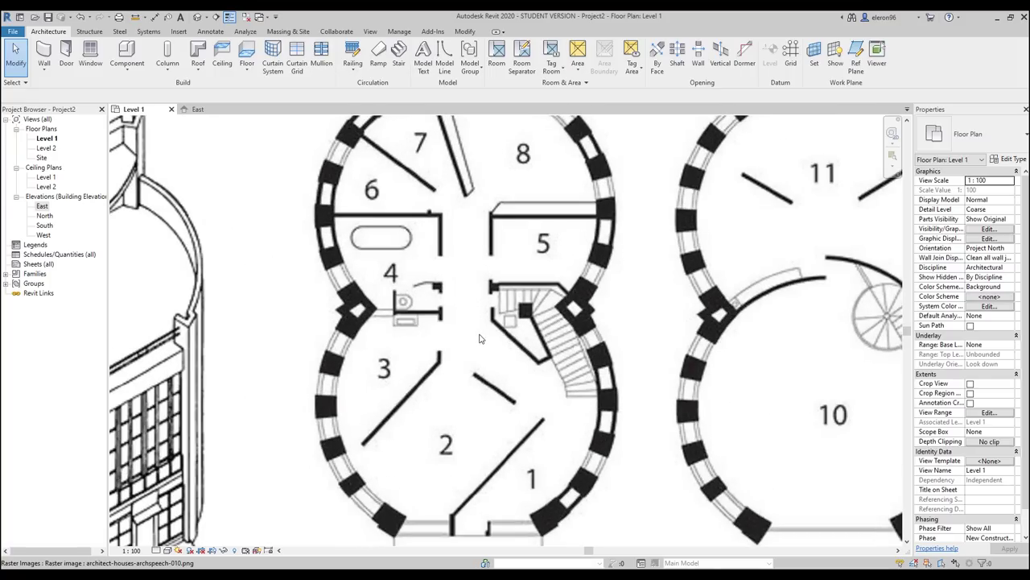
scroll(483, 342, up, 3)
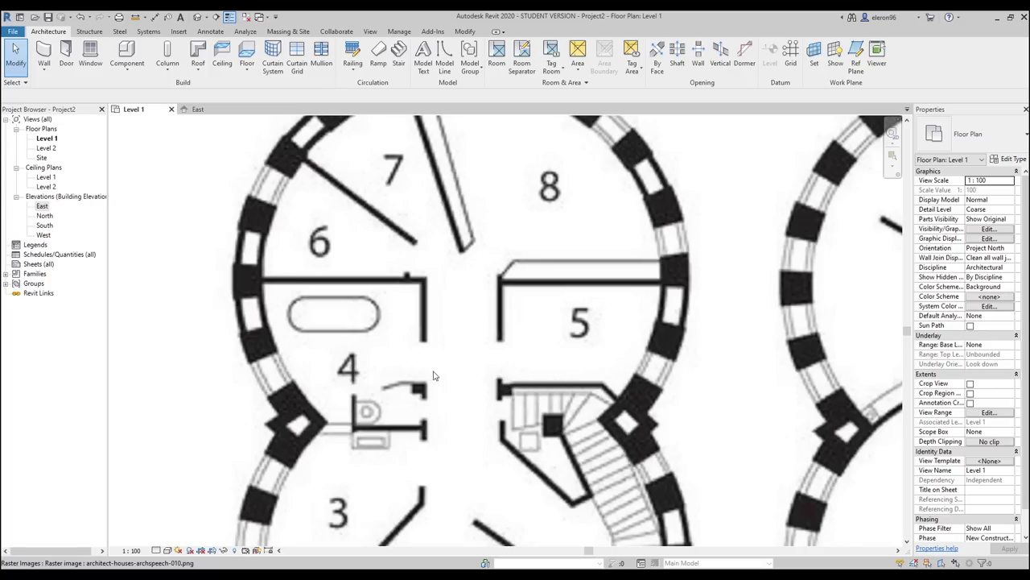
middle_drag(443, 371, 449, 366)
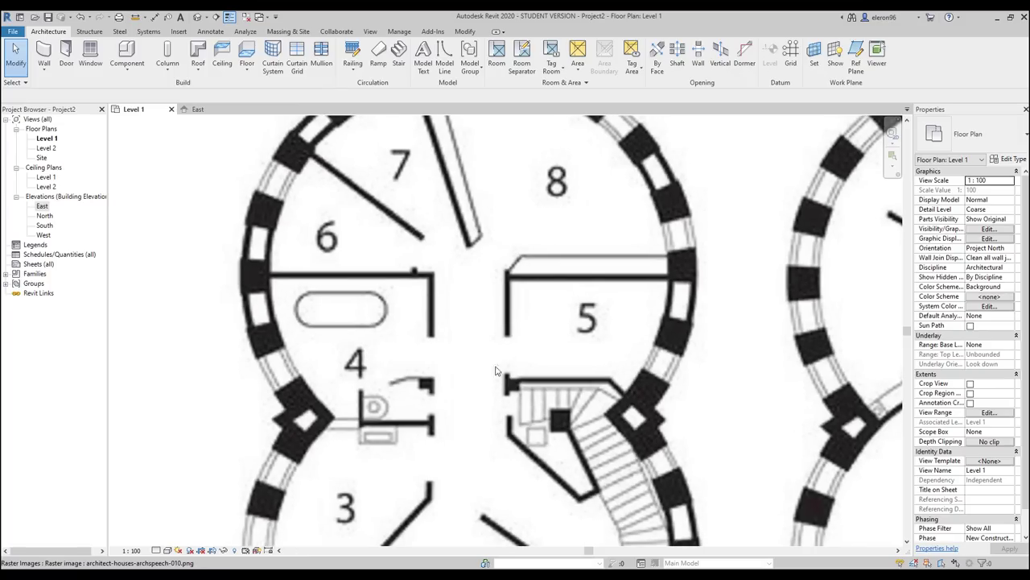
scroll(522, 360, up, 1)
click(444, 60)
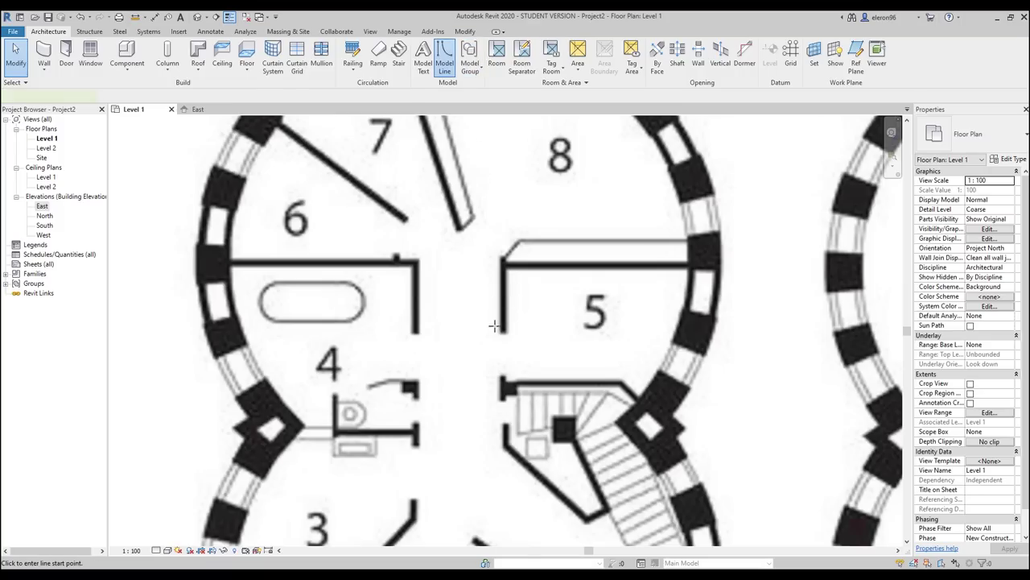
click(502, 373)
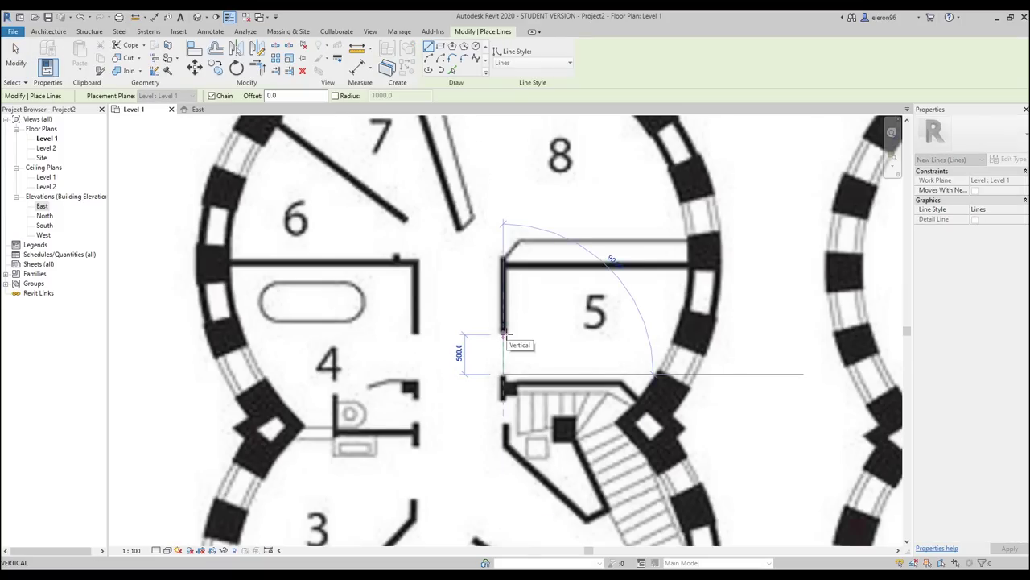
text(9)
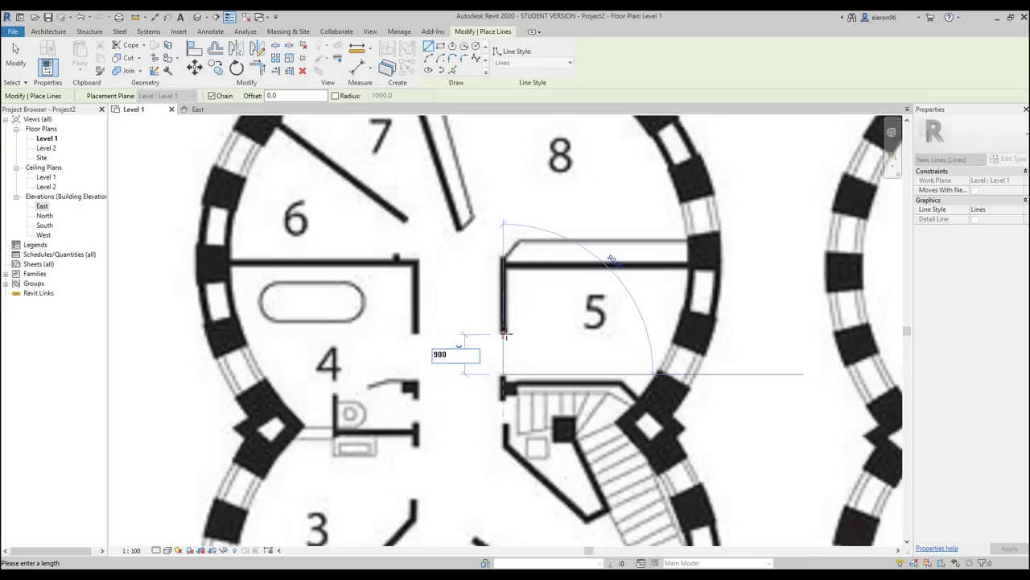
text(00)
key(Return)
key(Escape)
key(Escape)
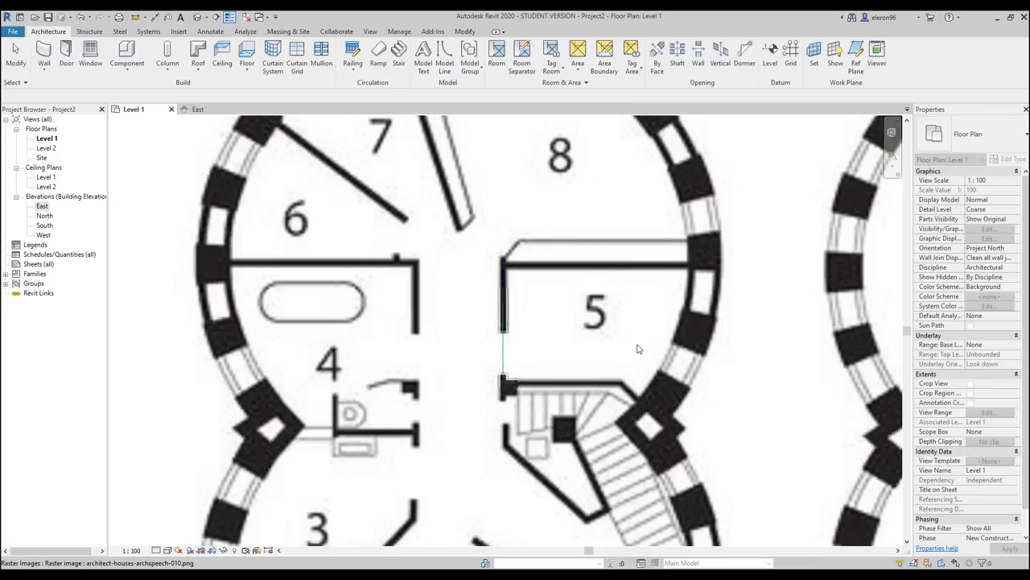
Scale the raster image graphically so room 5's door opening matches the length of the model line.
click(636, 349)
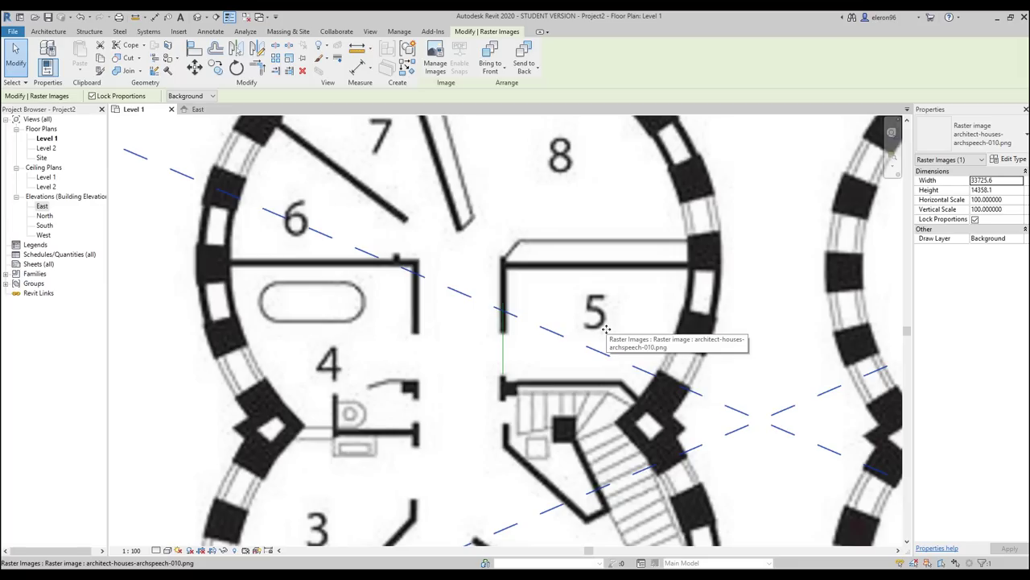
middle_drag(594, 297, 552, 324)
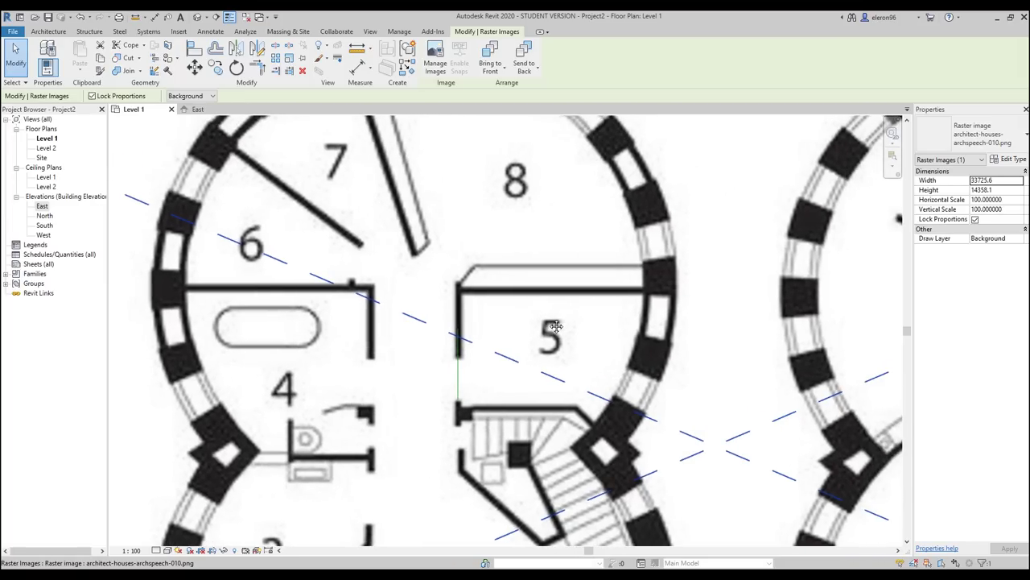
click(288, 62)
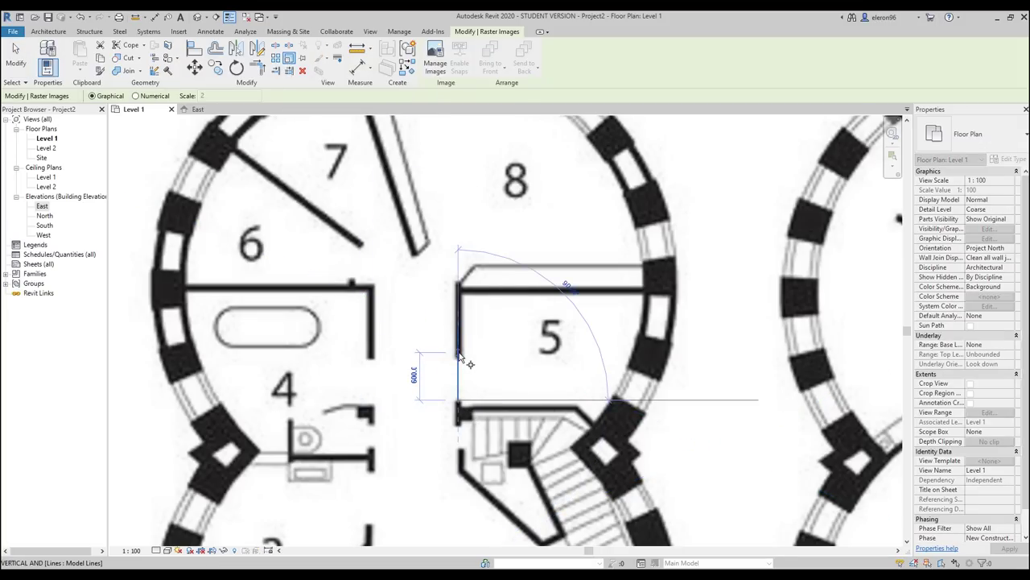
scroll(461, 359, up, 5)
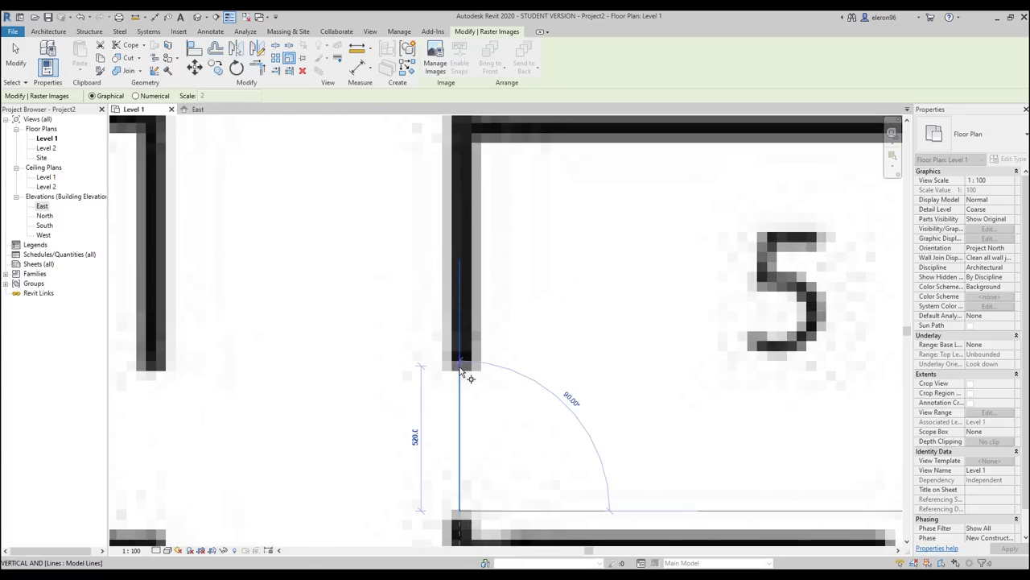
click(459, 262)
click(473, 271)
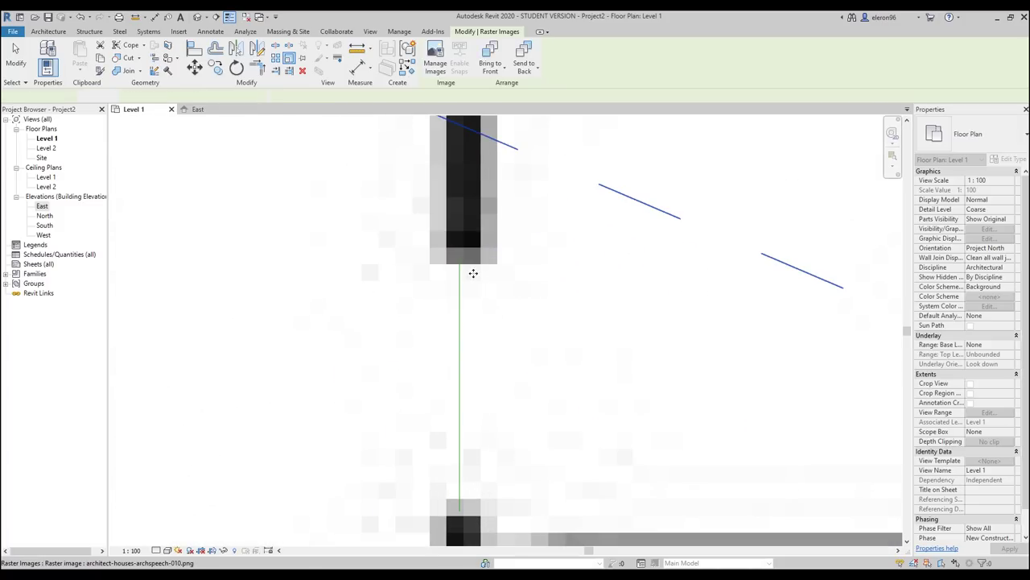
Delete the helper model line in room 5's door opening.
key(Escape)
click(469, 322)
key(Delete)
Measure the overall width across the lower circle of the ground floor plan on the image.
scroll(481, 308, down, 8)
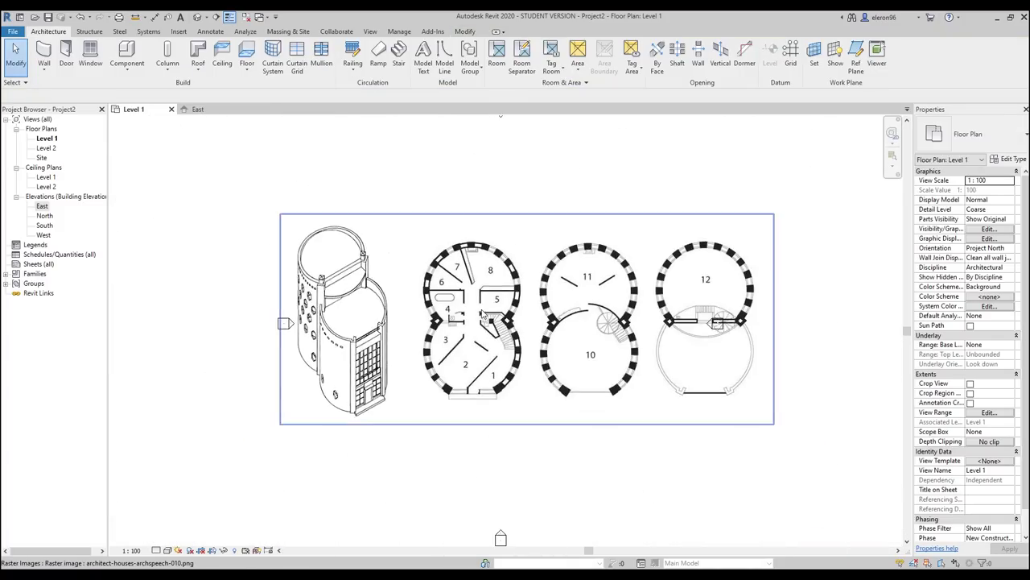
scroll(491, 321, up, 3)
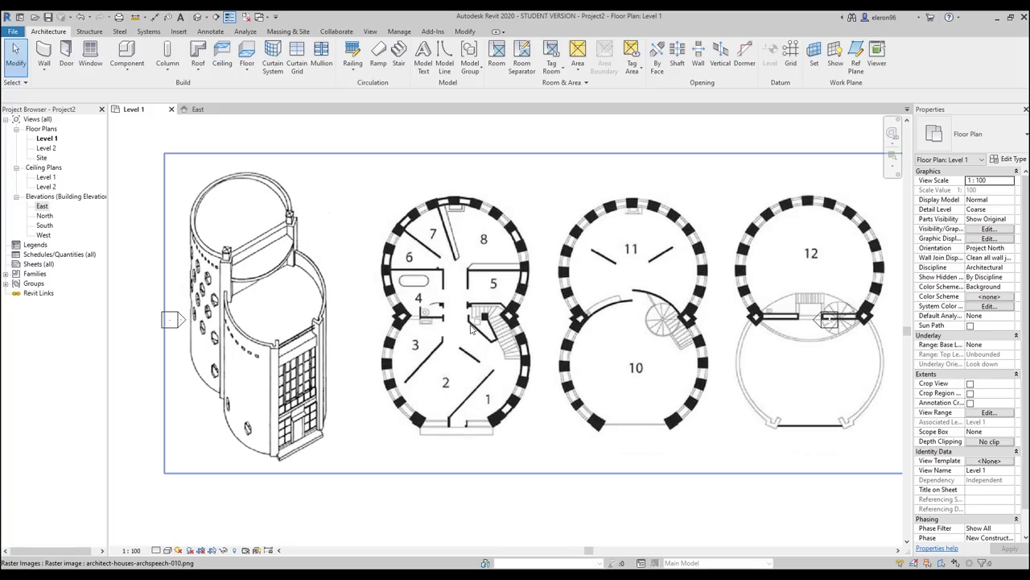
scroll(427, 415, up, 2)
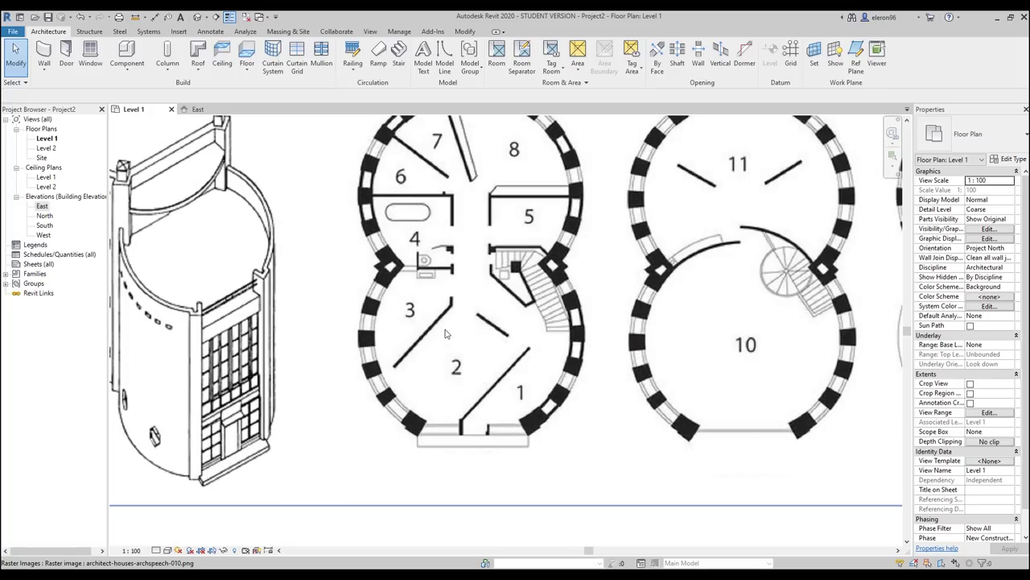
scroll(449, 342, up, 1)
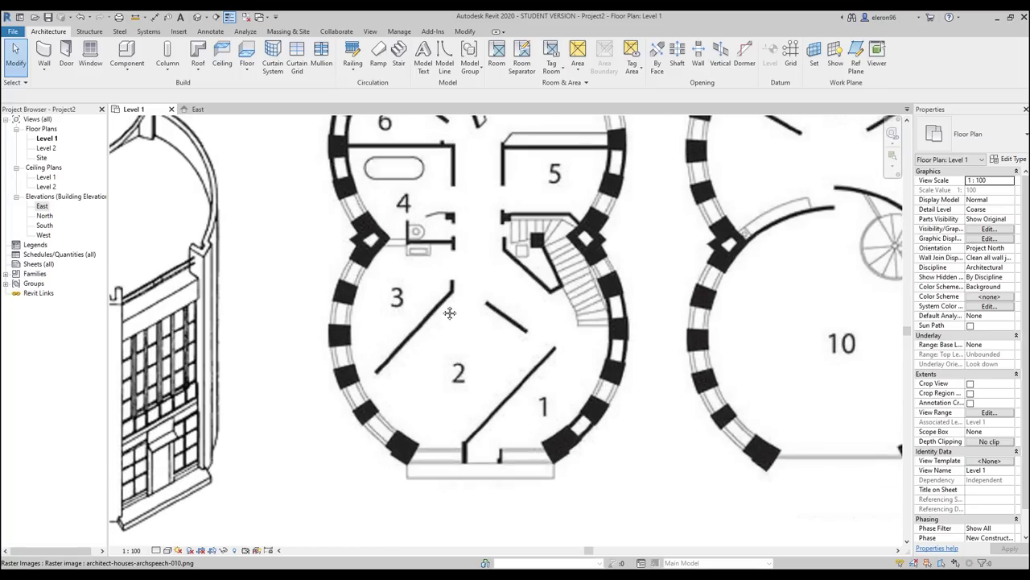
middle_drag(393, 169, 380, 299)
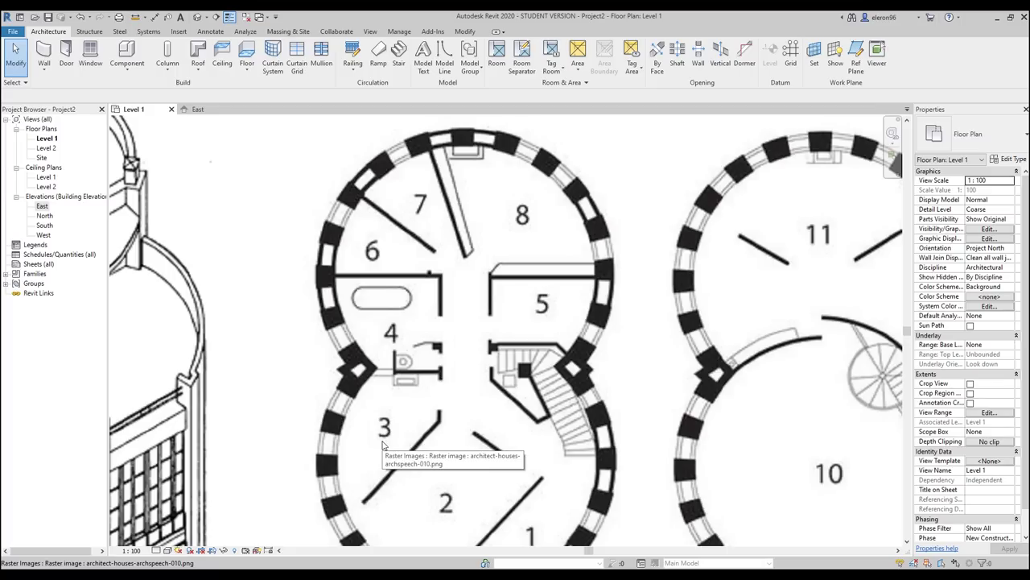
scroll(431, 360, down, 3)
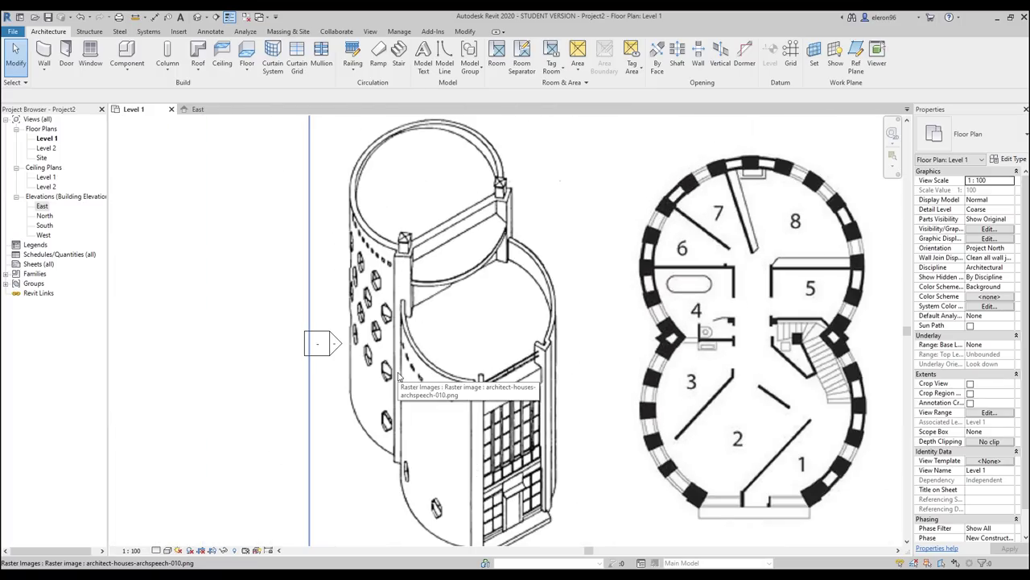
middle_drag(398, 374, 113, 336)
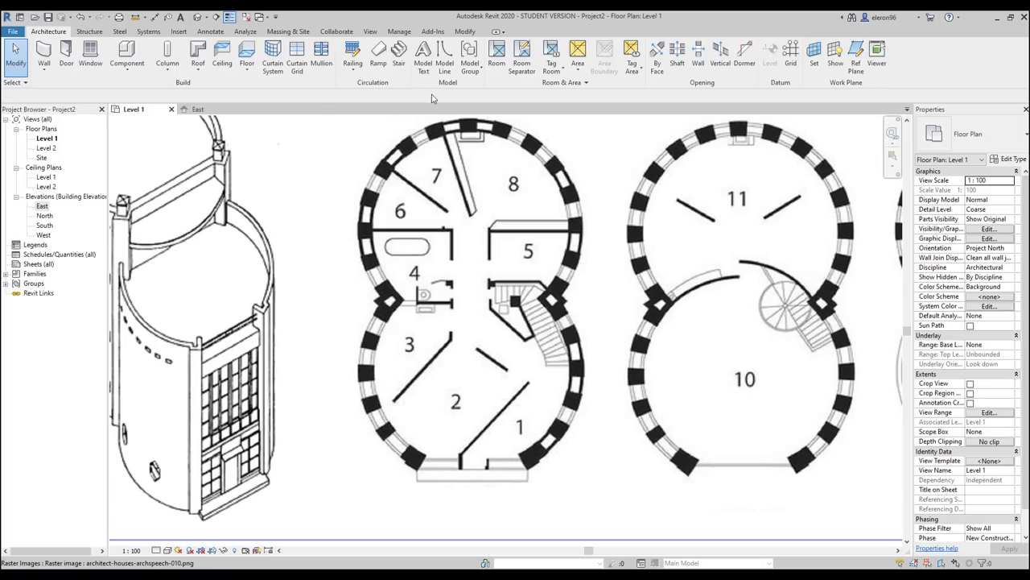
click(136, 16)
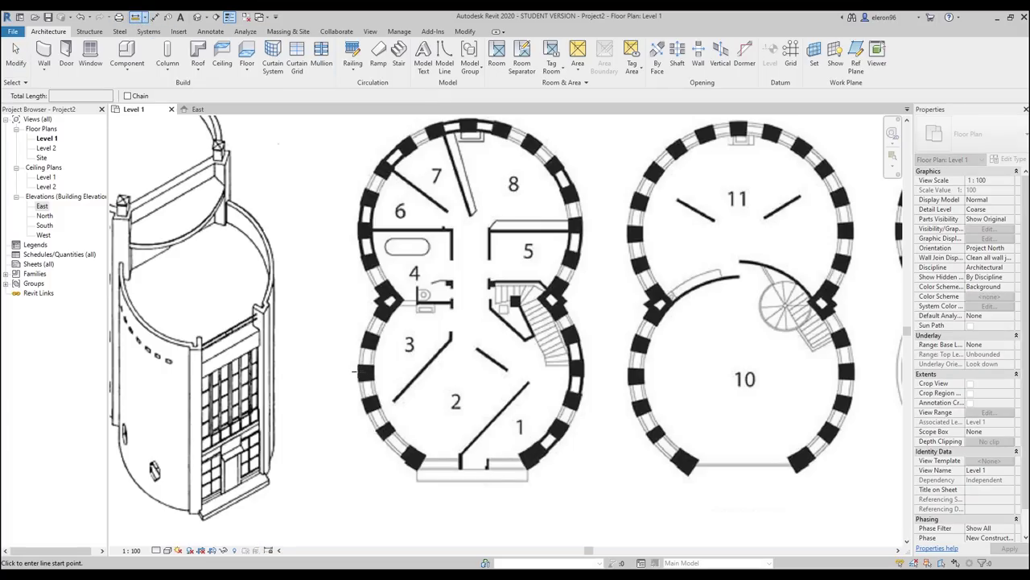
click(356, 371)
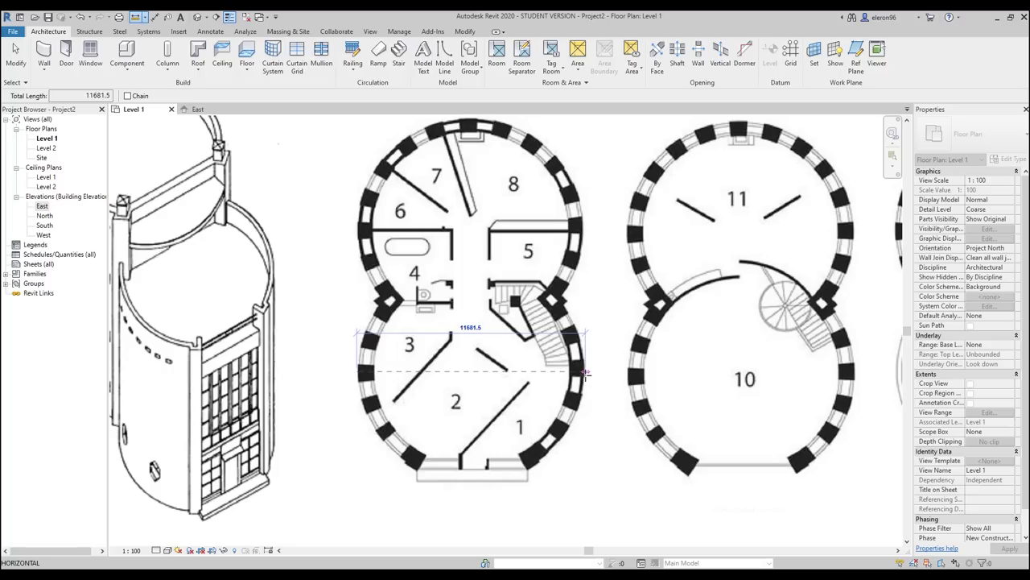
key(Escape)
key(Escape)
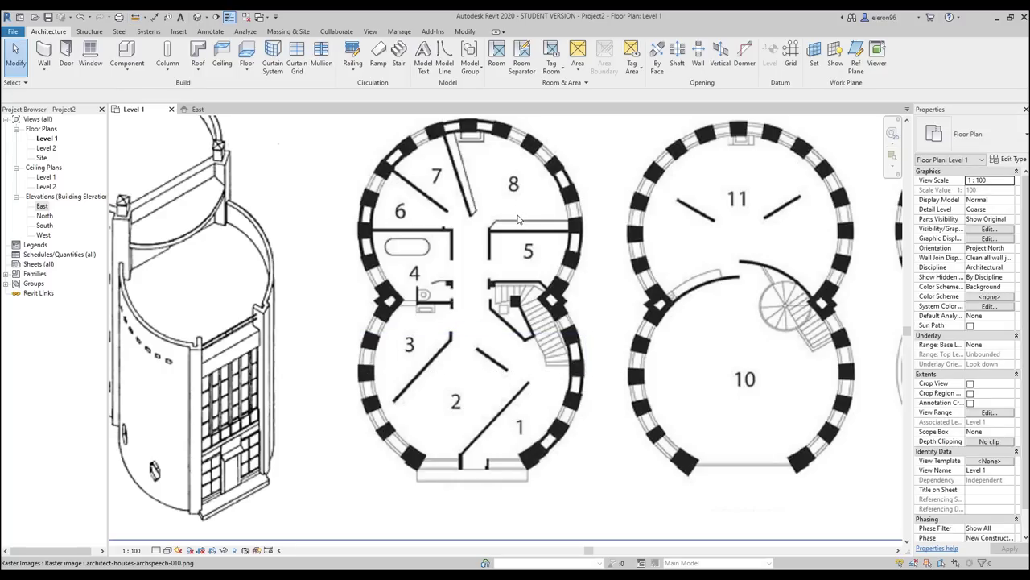
scroll(515, 242, down, 2)
click(594, 279)
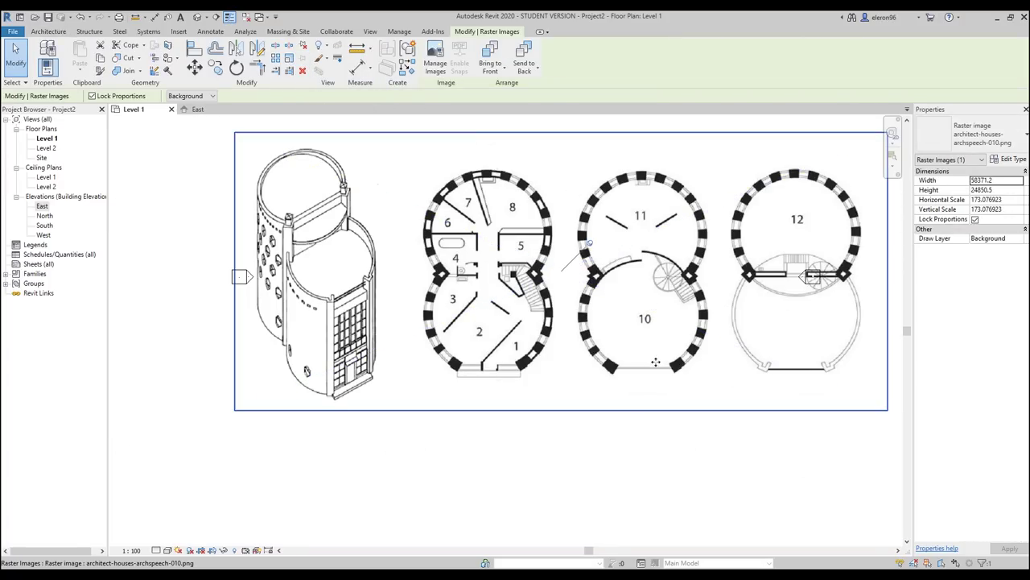
click(624, 447)
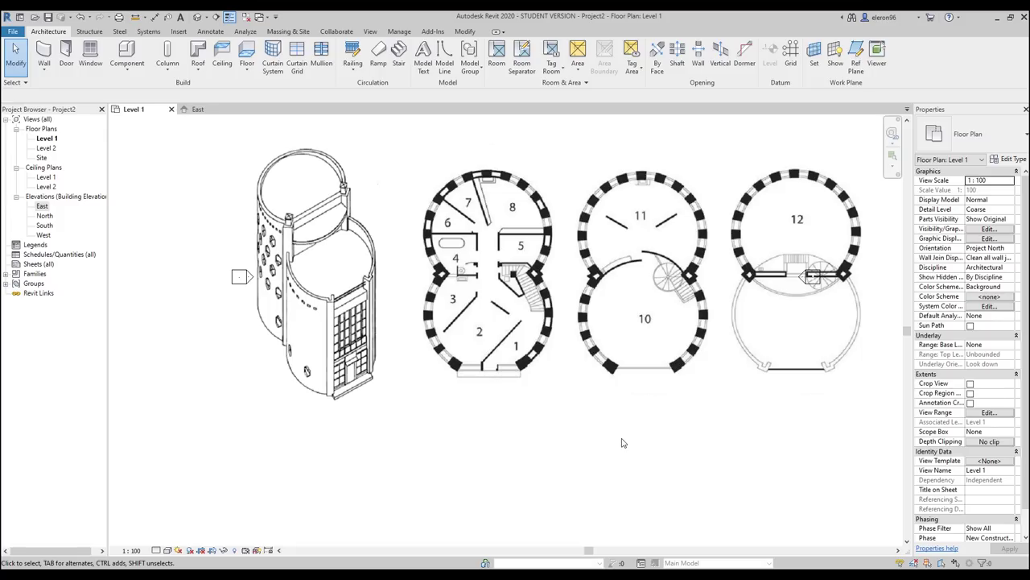
click(594, 398)
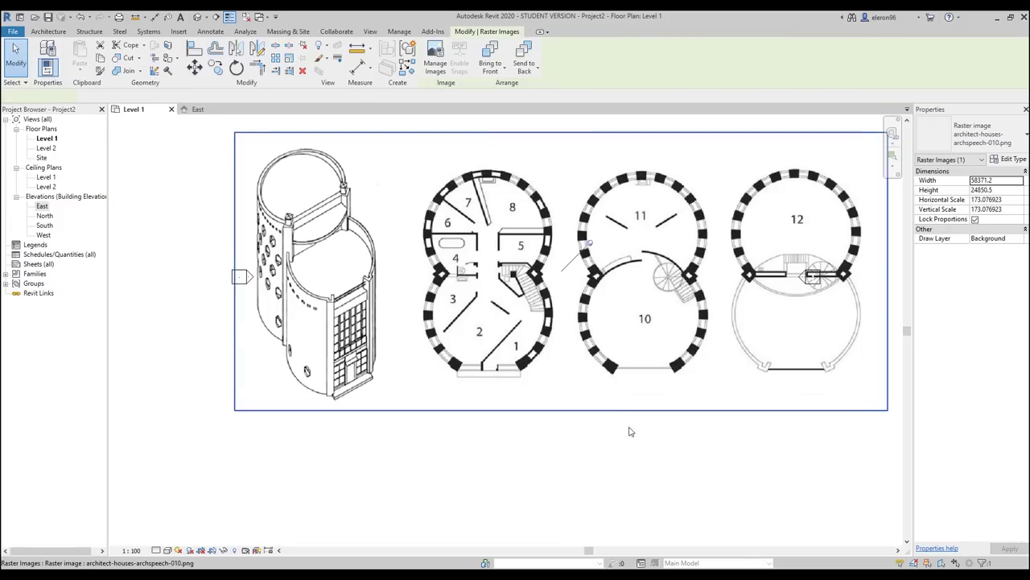
click(628, 480)
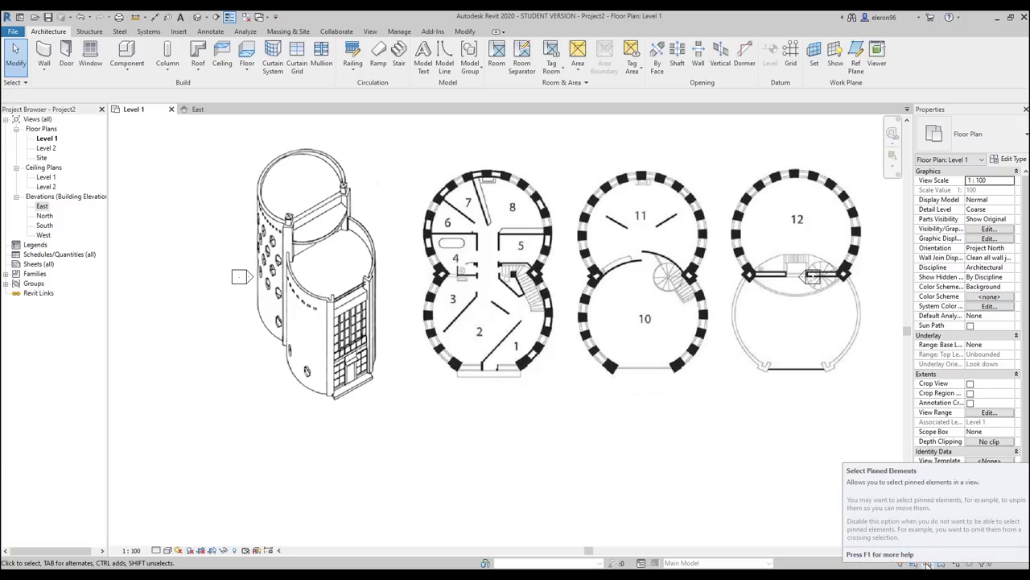
drag(620, 425, 496, 295)
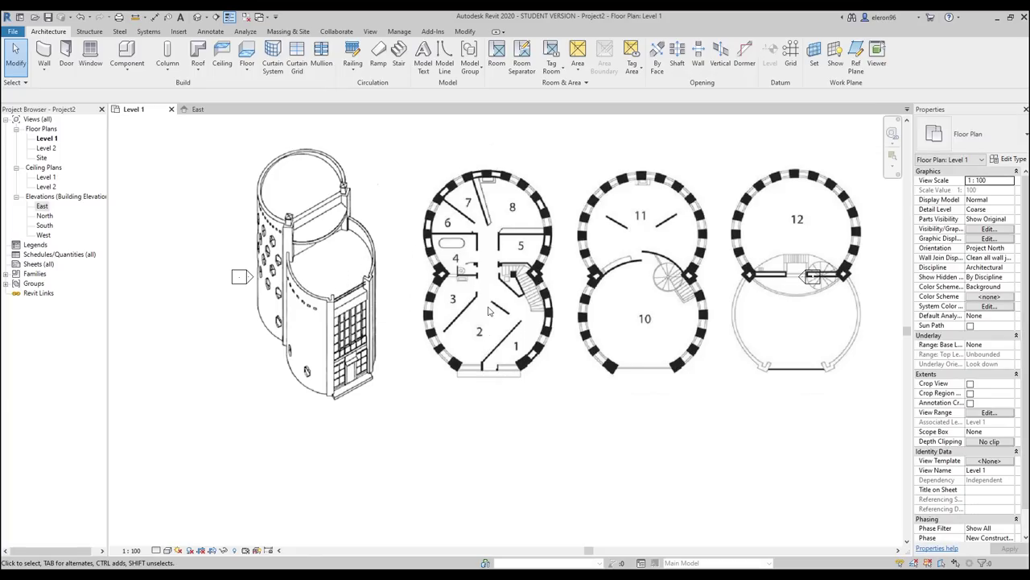
middle_drag(488, 310, 453, 348)
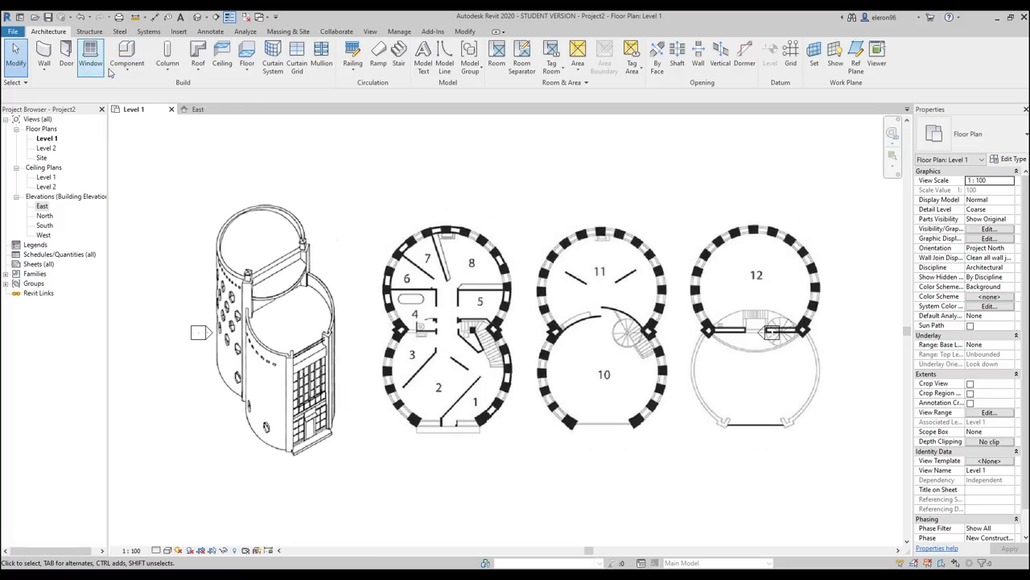
Start a new in-place mass with the name Mass 1.
click(286, 32)
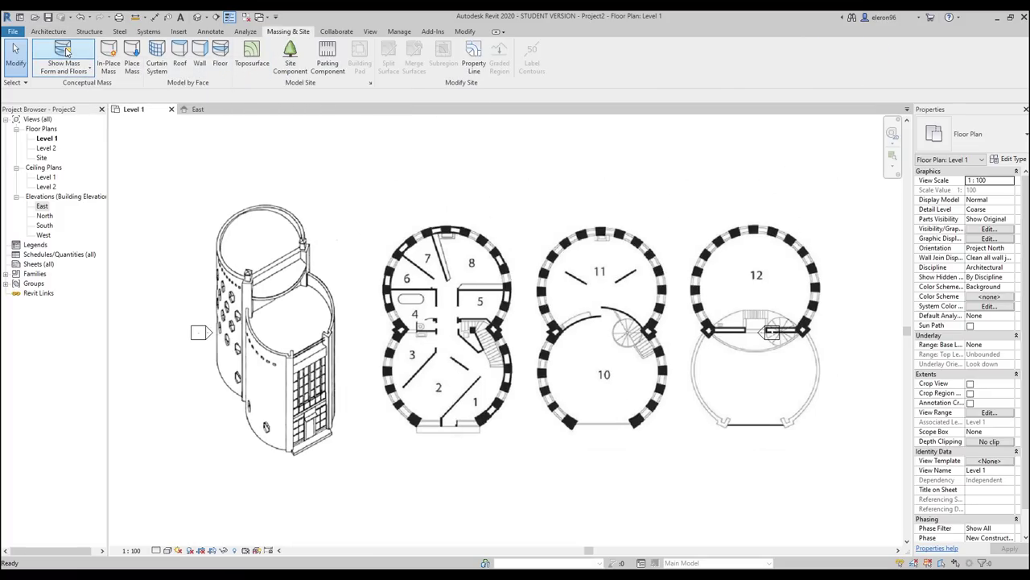
click(112, 63)
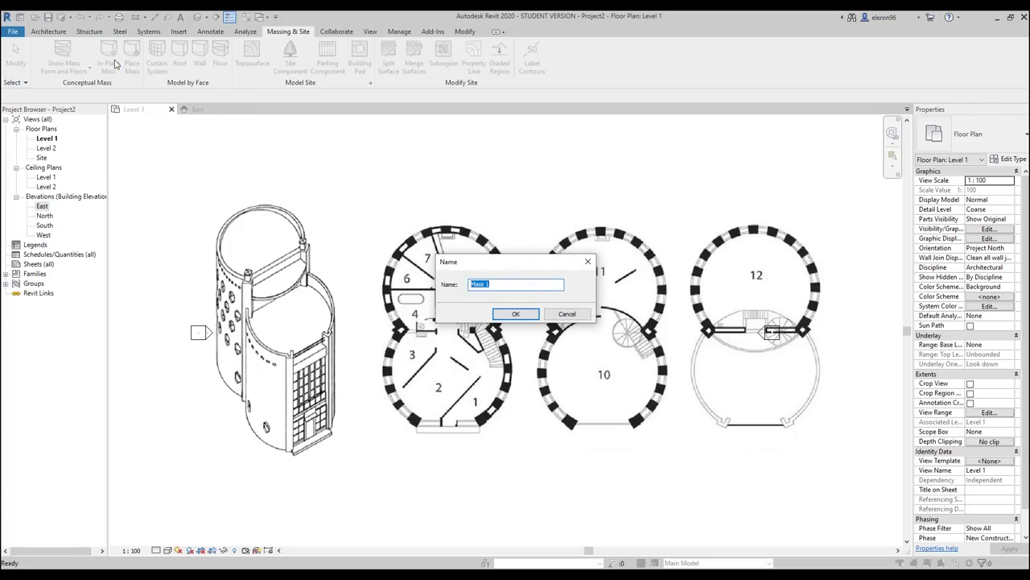
click(514, 313)
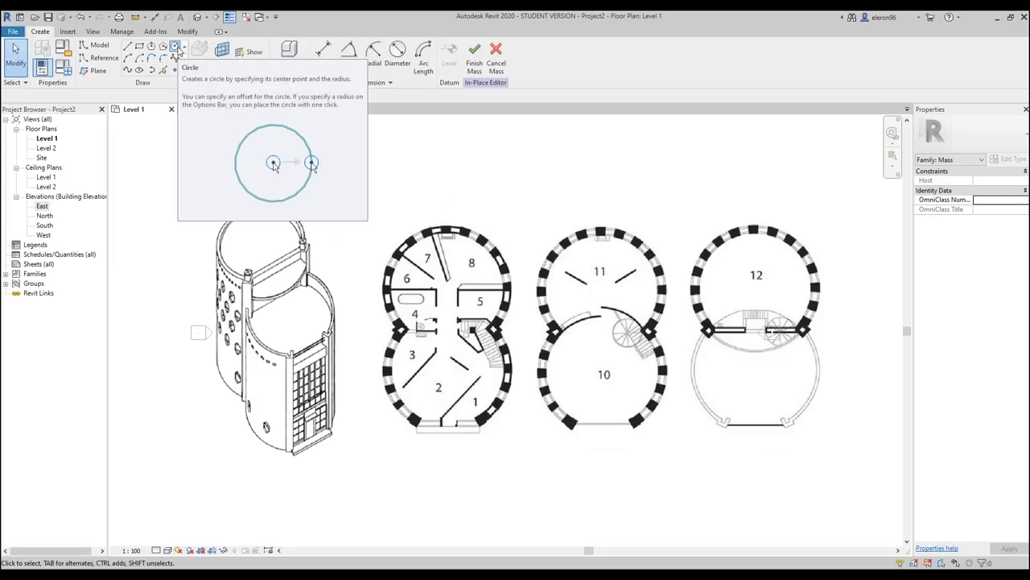
Draw a model-line circle of radius 6000 centred on the lower circle of the ground floor plan.
click(176, 47)
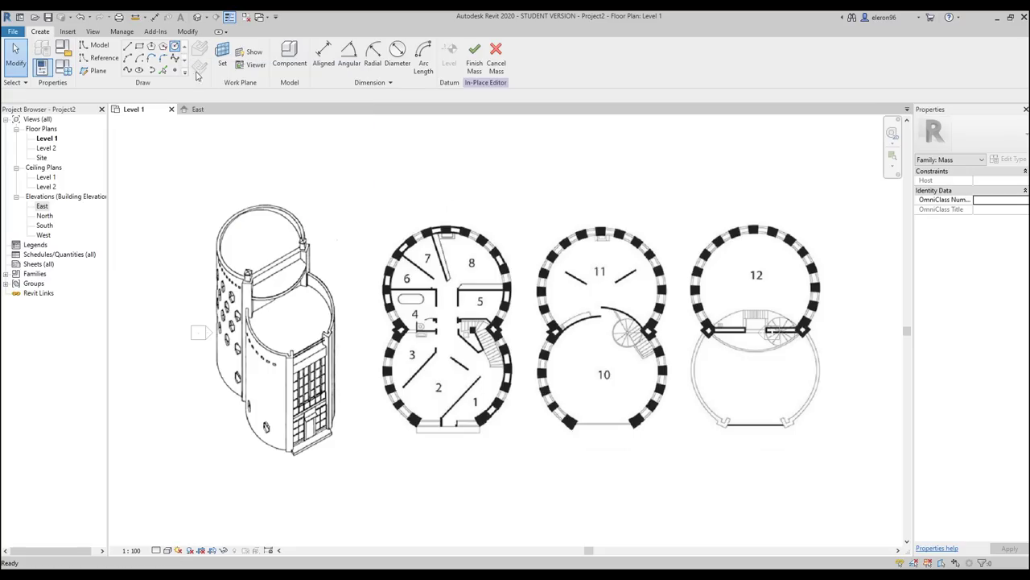
click(451, 371)
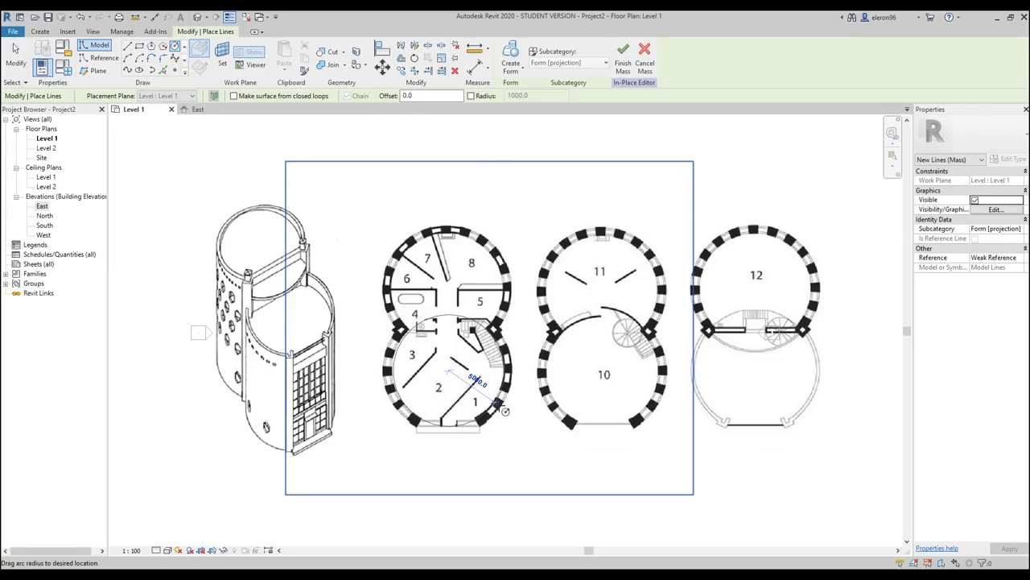
text(1)
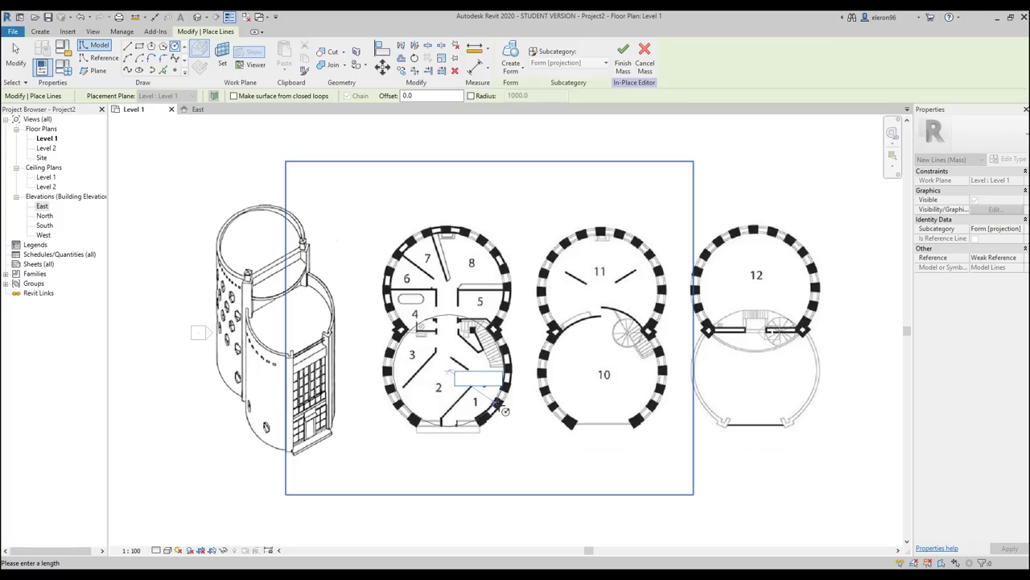
key(Return)
scroll(457, 361, up, 2)
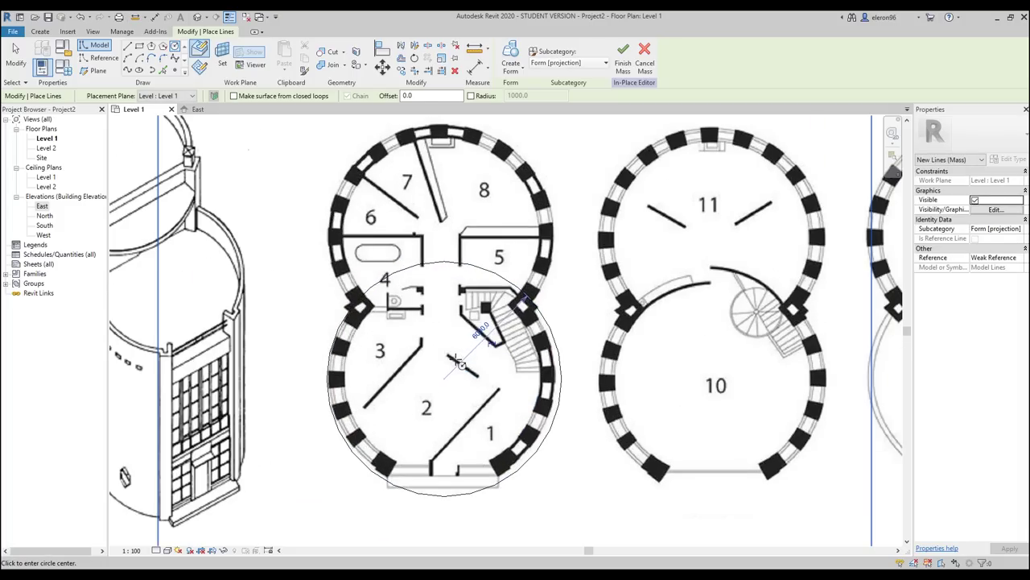
key(Escape)
key(Escape)
Shift the circle slightly to centre it on the plan's lower ring and set its radius to 5500.
click(558, 364)
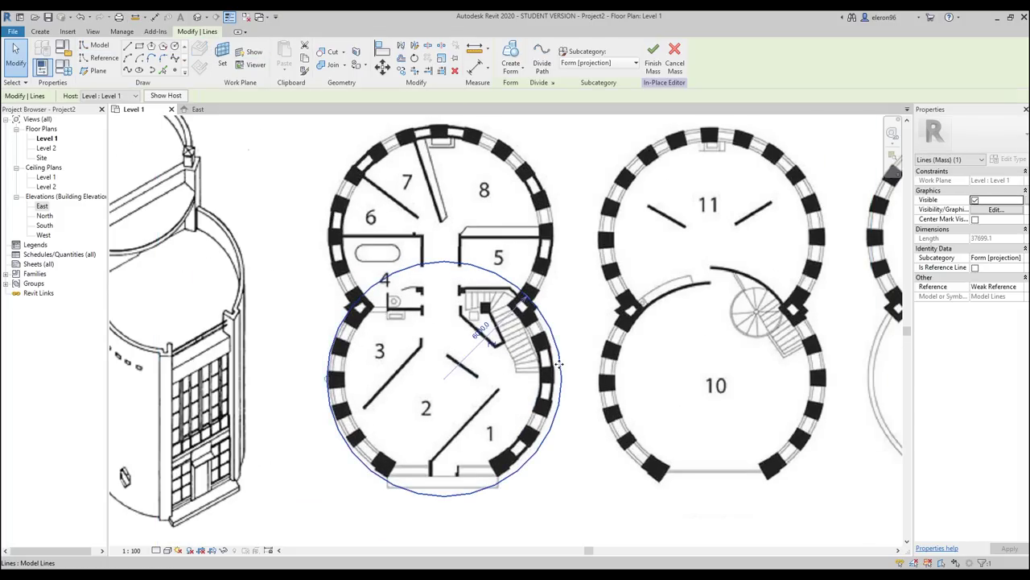
drag(559, 364, 555, 366)
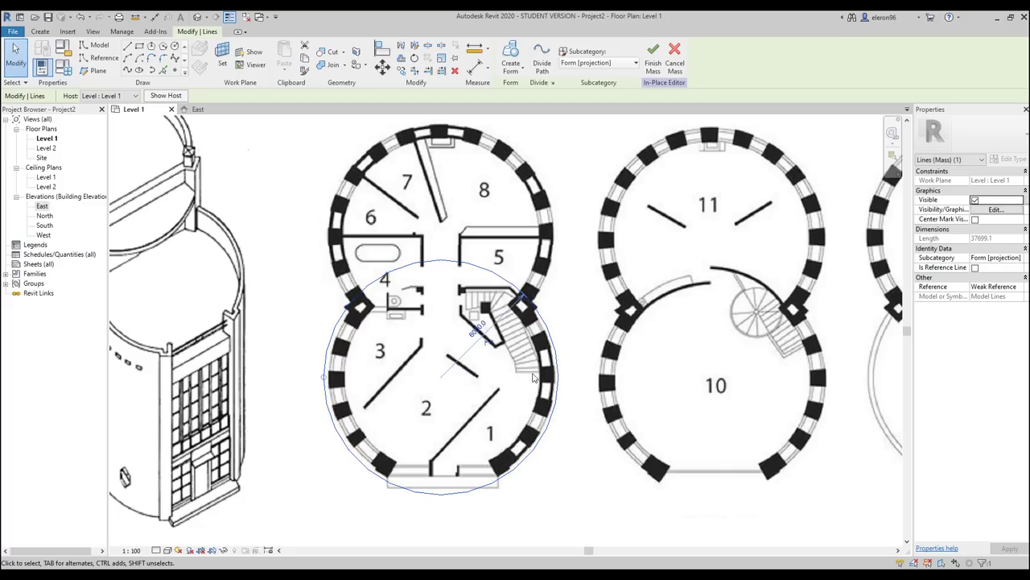
click(476, 327)
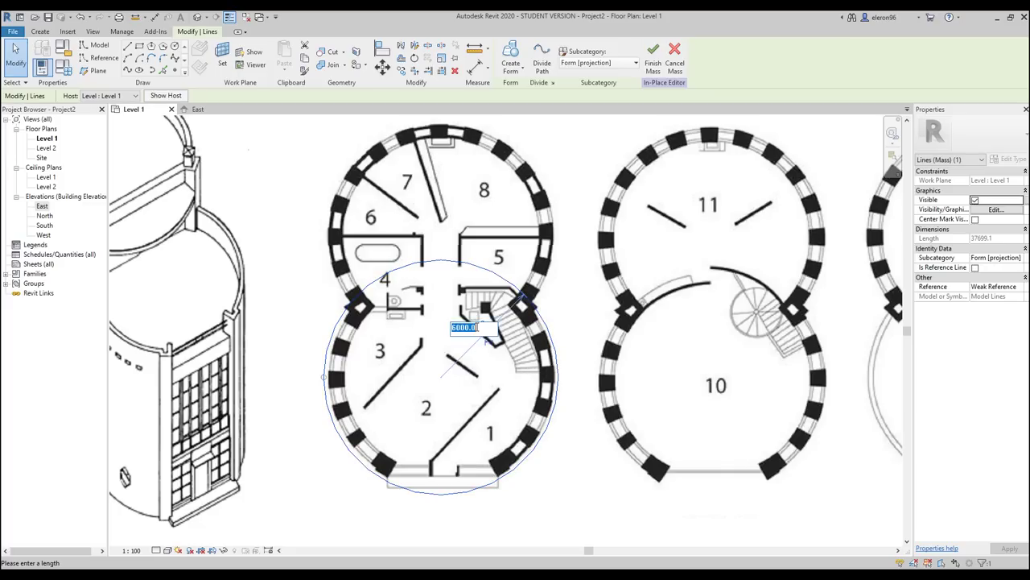
text(5500)
key(Return)
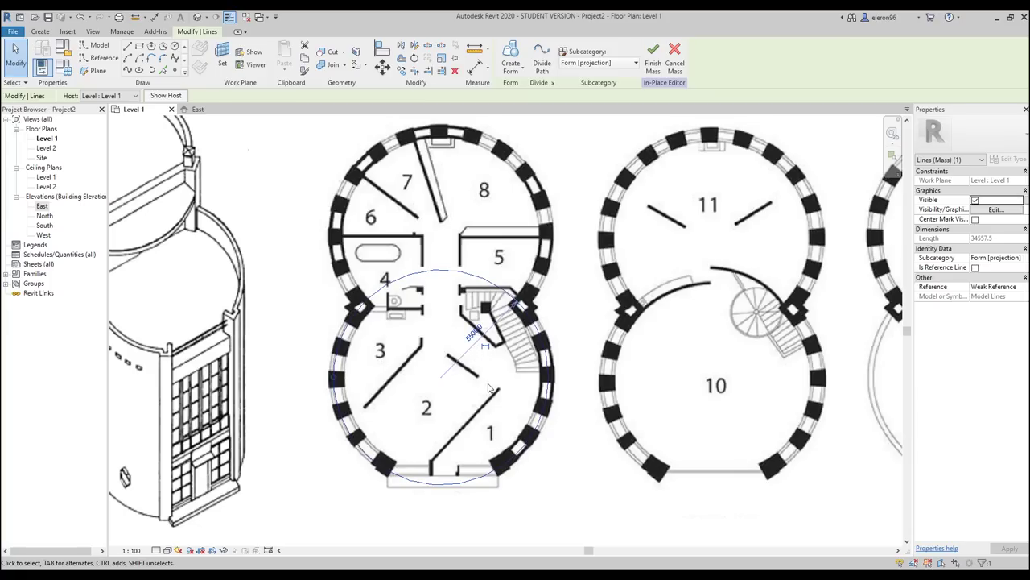
Set the circle's radius to 5700 to fit the outer edge of the lower ring wall.
click(473, 334)
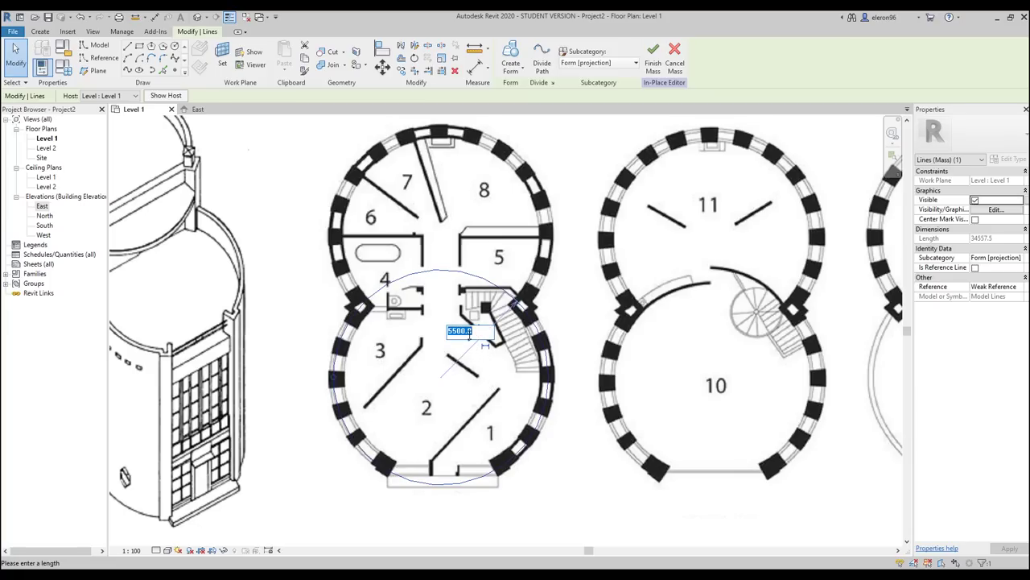
text(5700)
key(Return)
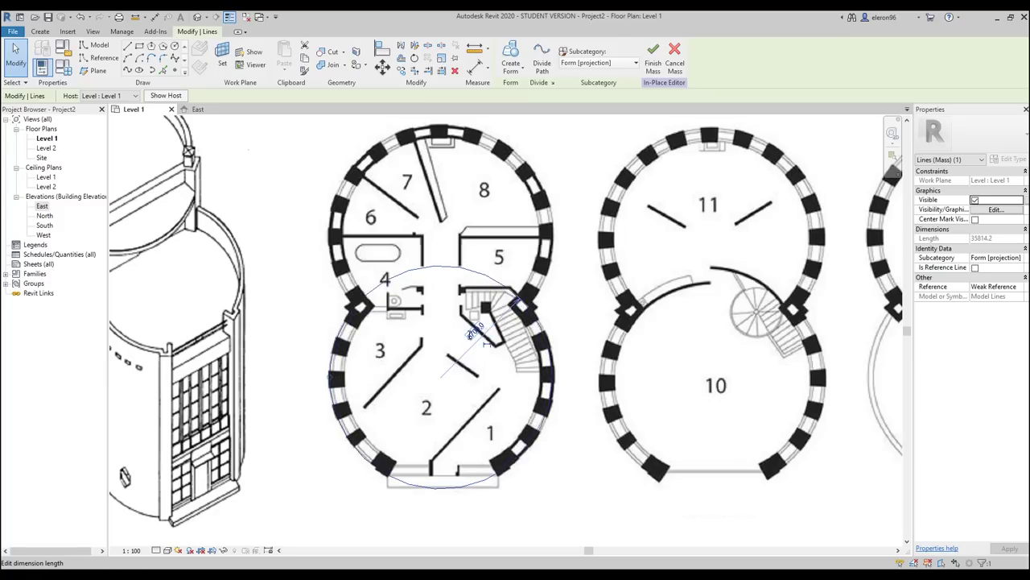
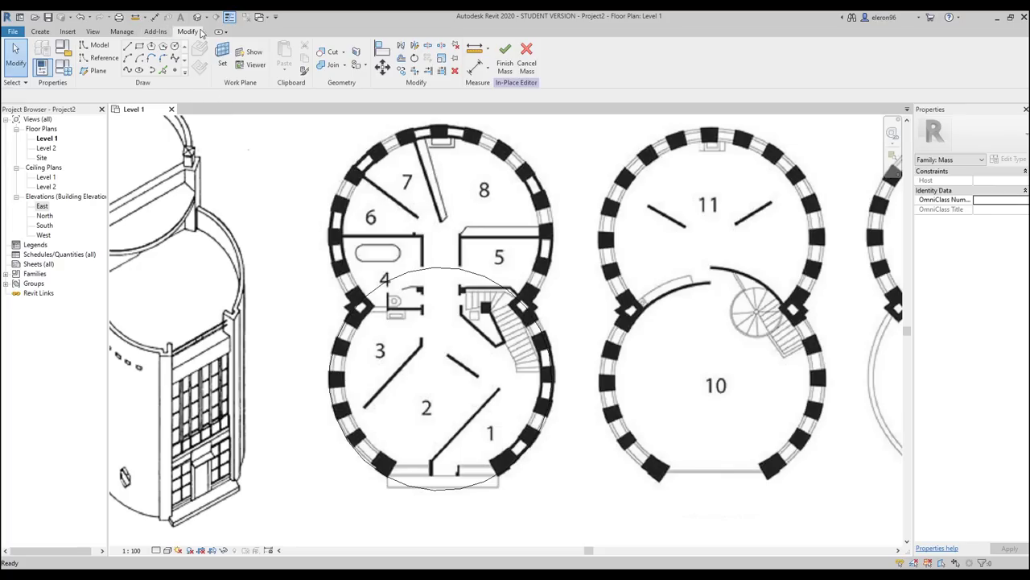
Create a solid cylinder form from the circle in the default 3D view, choosing the cylinder over the sphere.
click(197, 16)
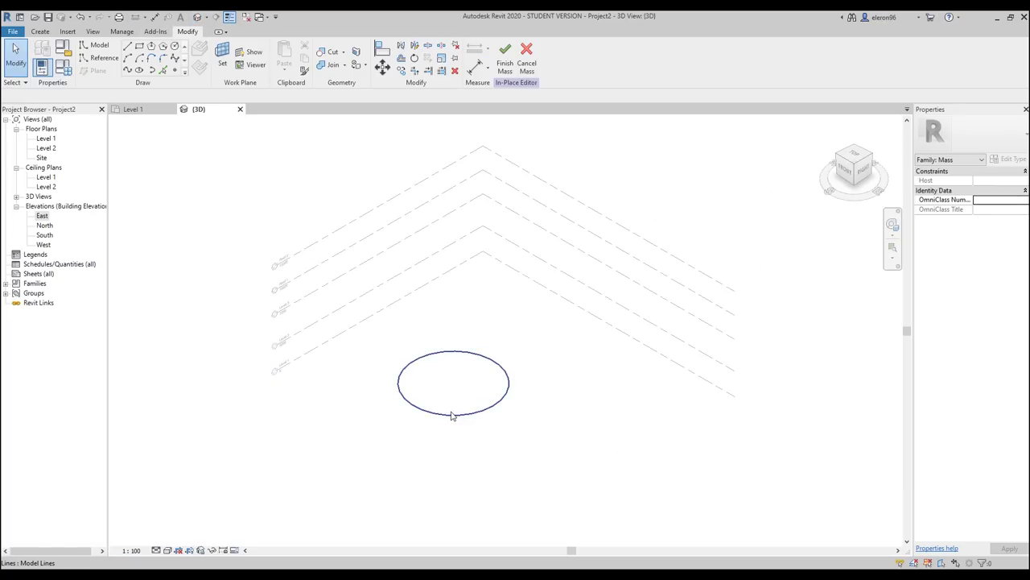
click(452, 415)
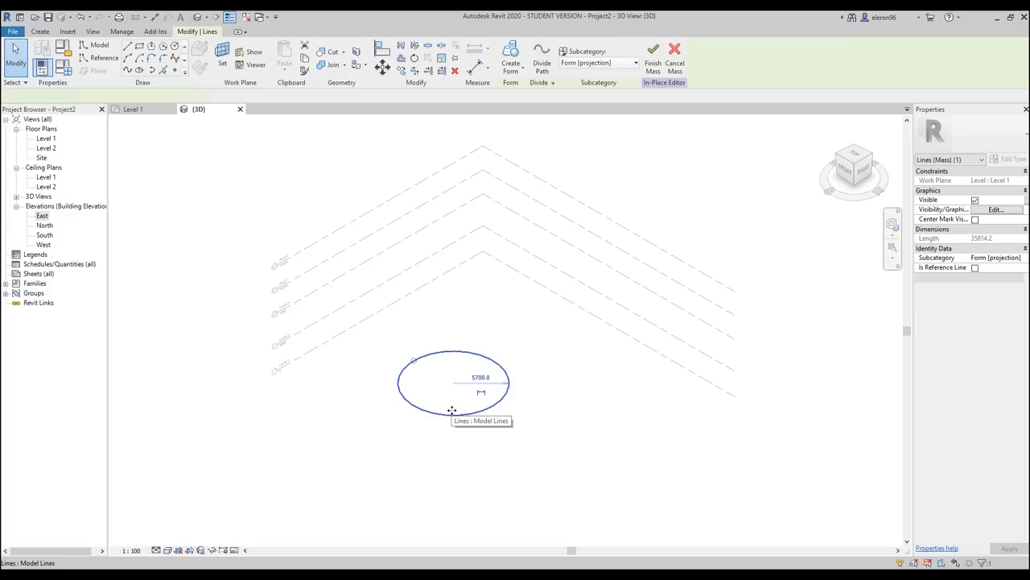
click(515, 68)
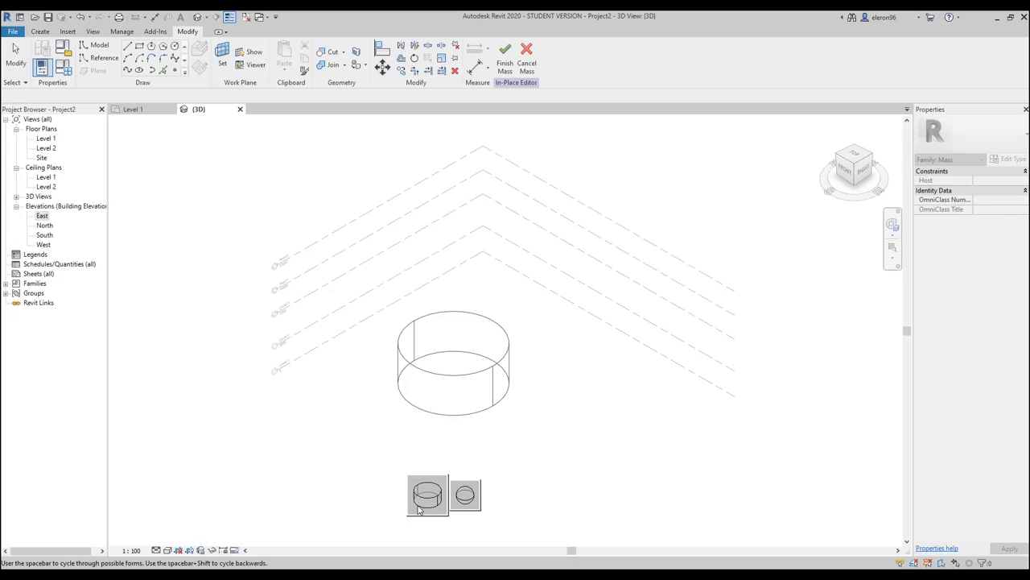
click(427, 495)
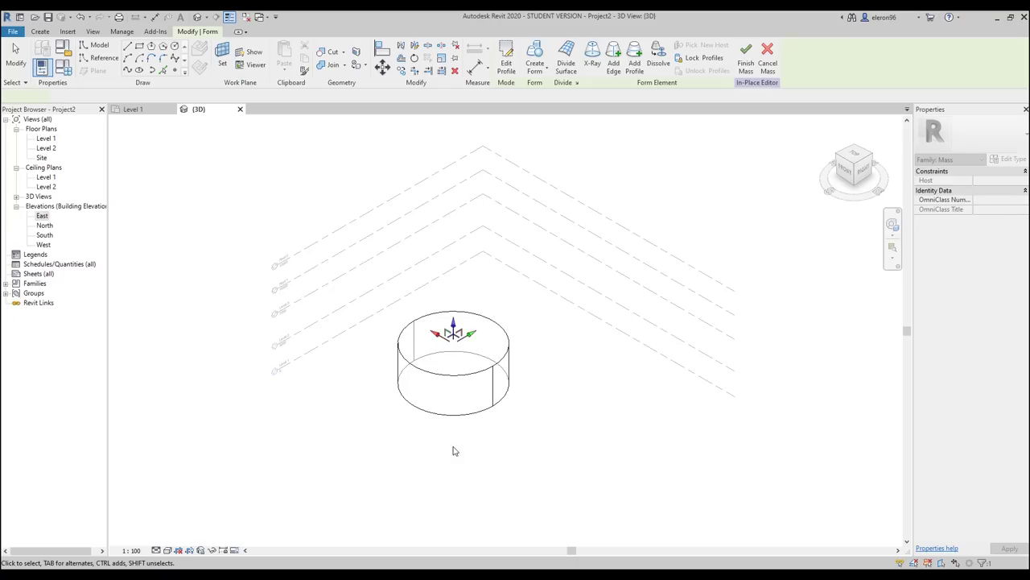
Set the 3D view's visual style to Shaded.
click(168, 551)
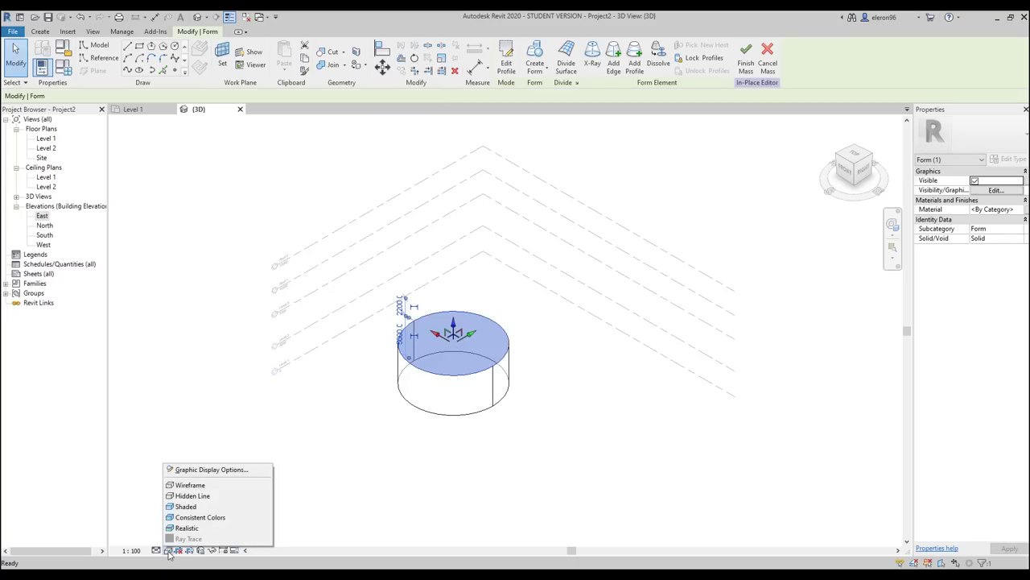
click(219, 507)
click(405, 474)
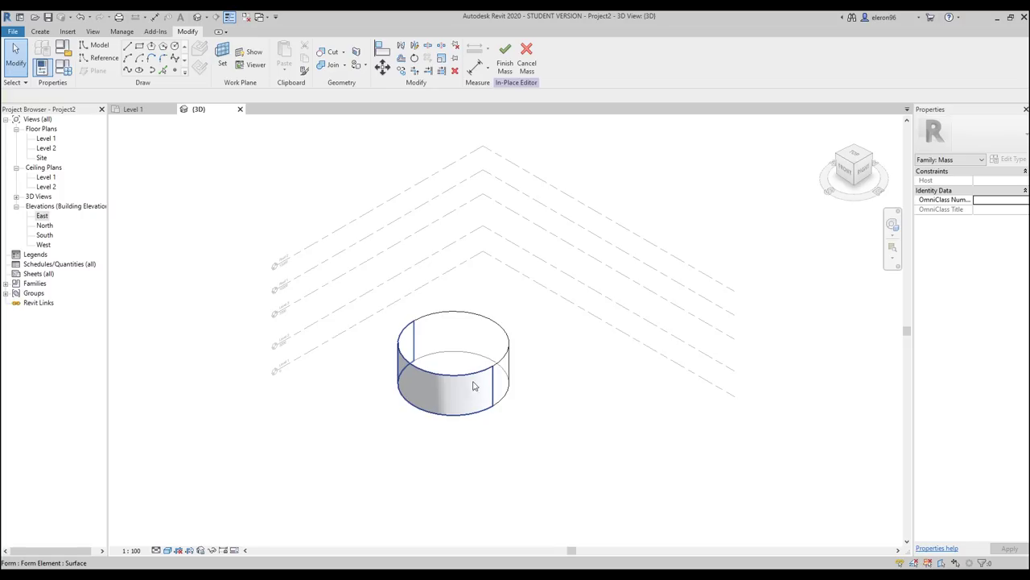
Raise the cylinder's top face freehand to a height of about 12490, between the Roof 1 and Roof 2 levels.
scroll(455, 298, up, 3)
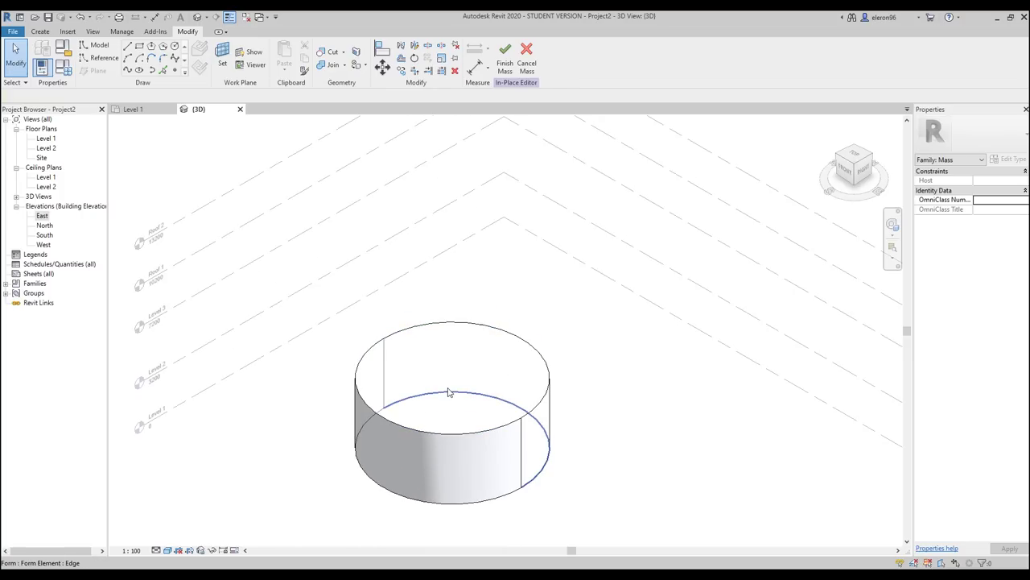
shift+middle_drag(450, 392, 462, 335)
click(450, 379)
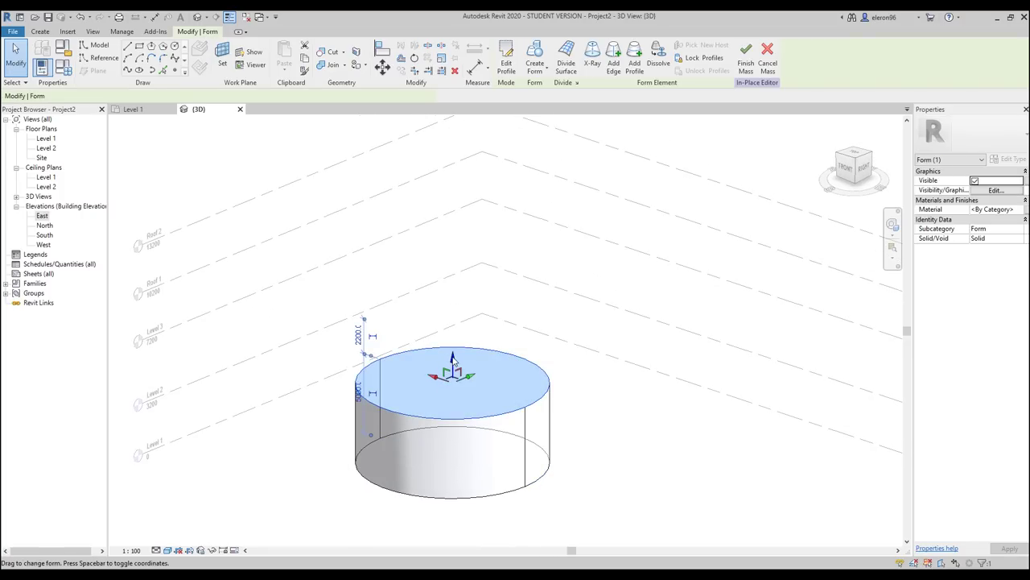
drag(453, 364, 405, 306)
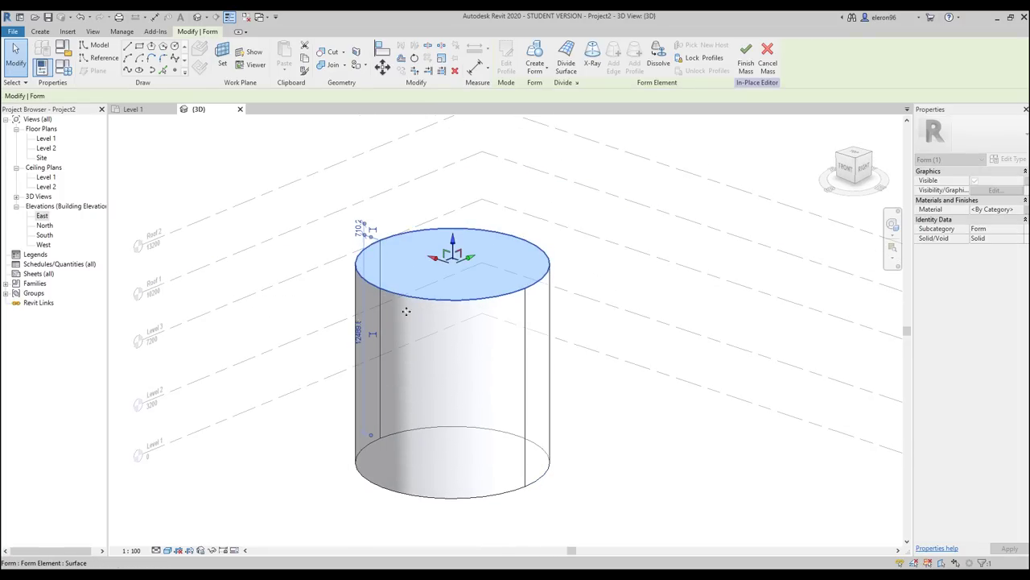
click(611, 448)
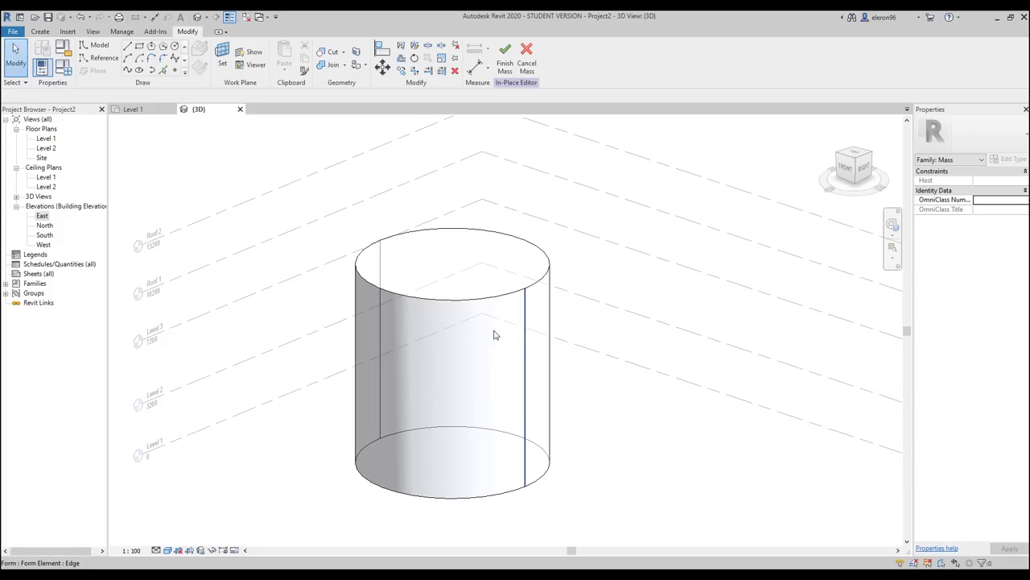
Copy the cylinder form straight up in the Level 1 plan onto the upper circle of the ground floor.
click(150, 110)
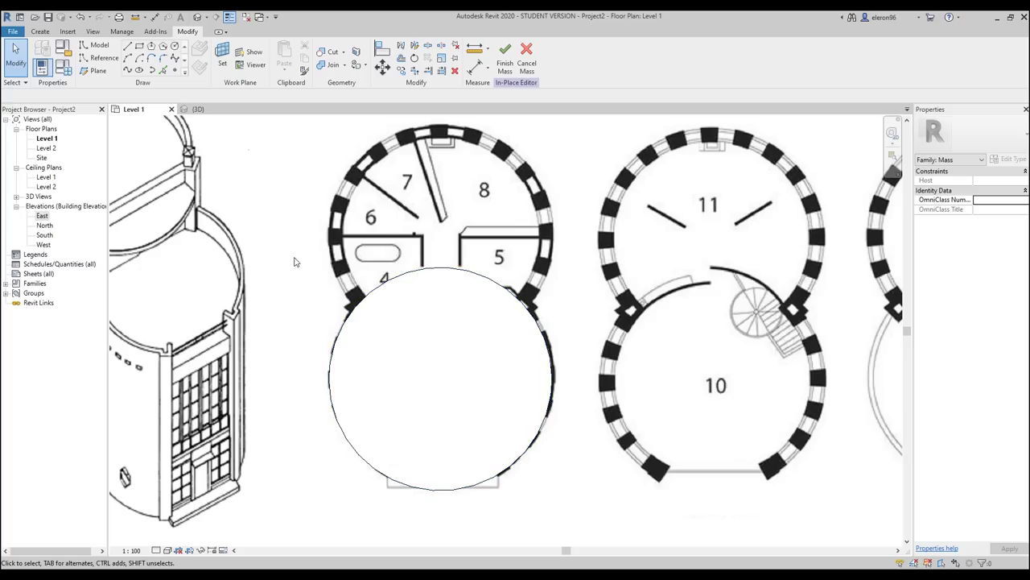
drag(276, 243, 597, 525)
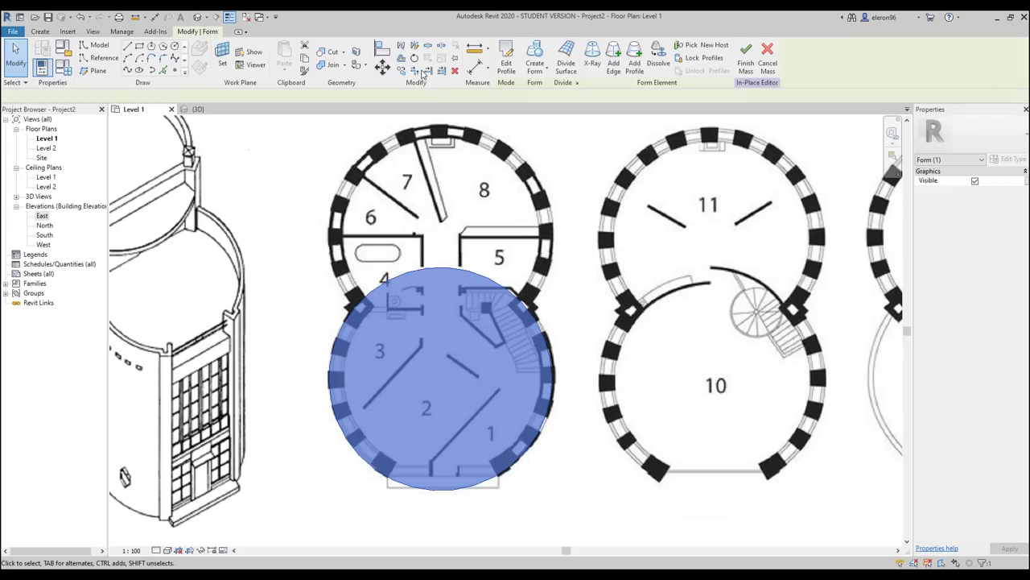
click(402, 71)
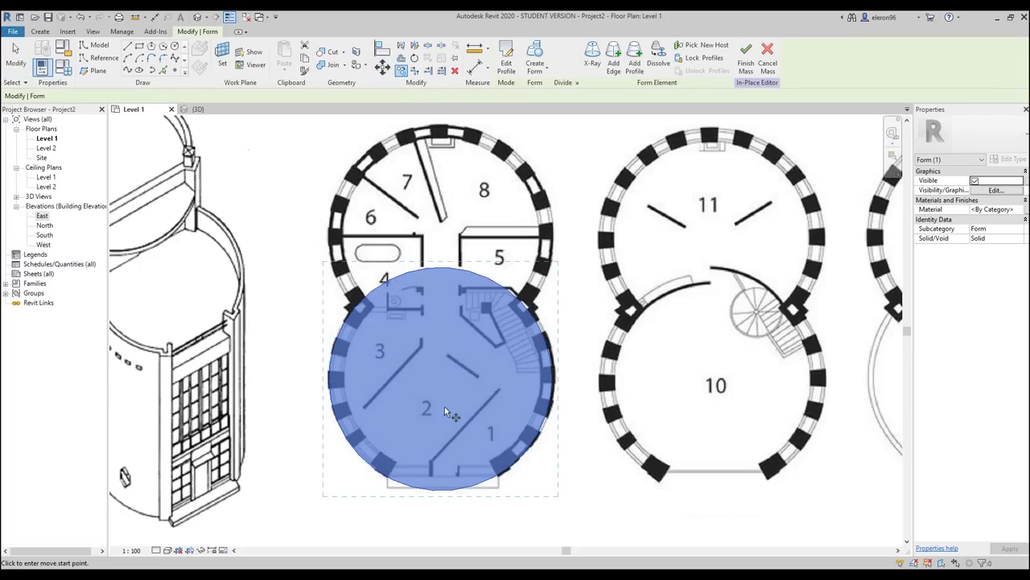
click(440, 379)
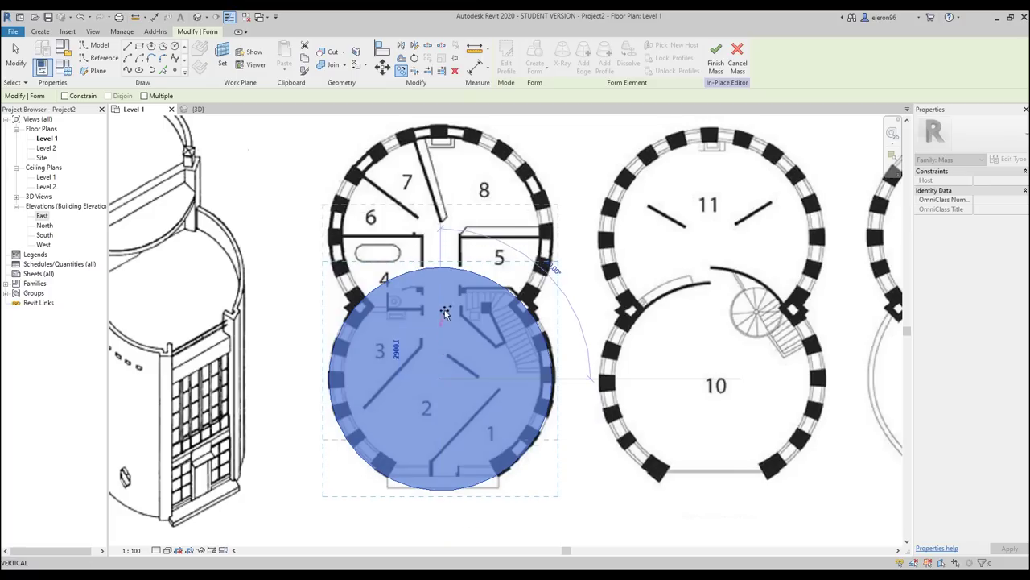
click(440, 230)
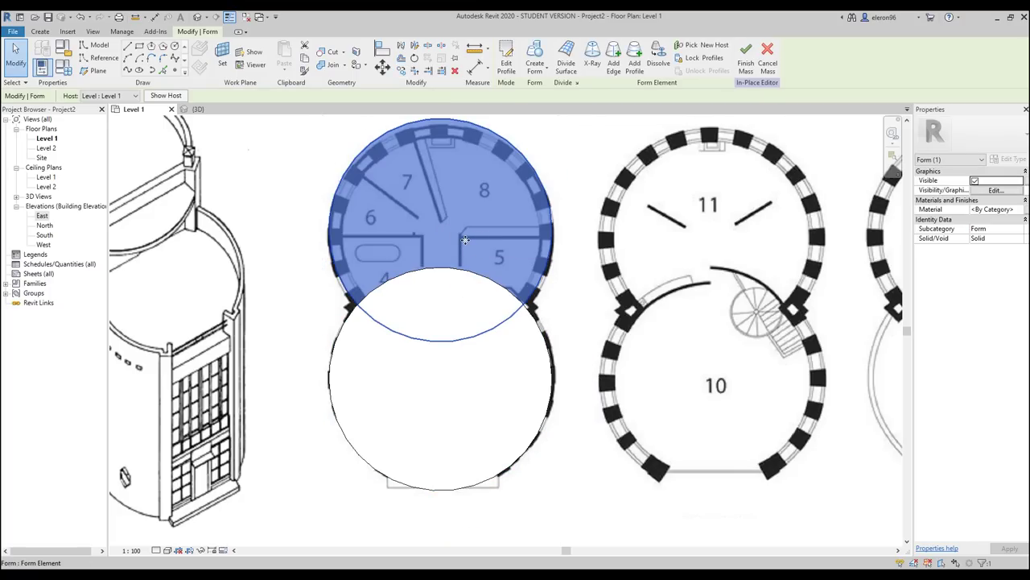
Move the copied cylinder slightly down so it lines up with the outer wall of the plan's upper circle.
key(r)
key(o)
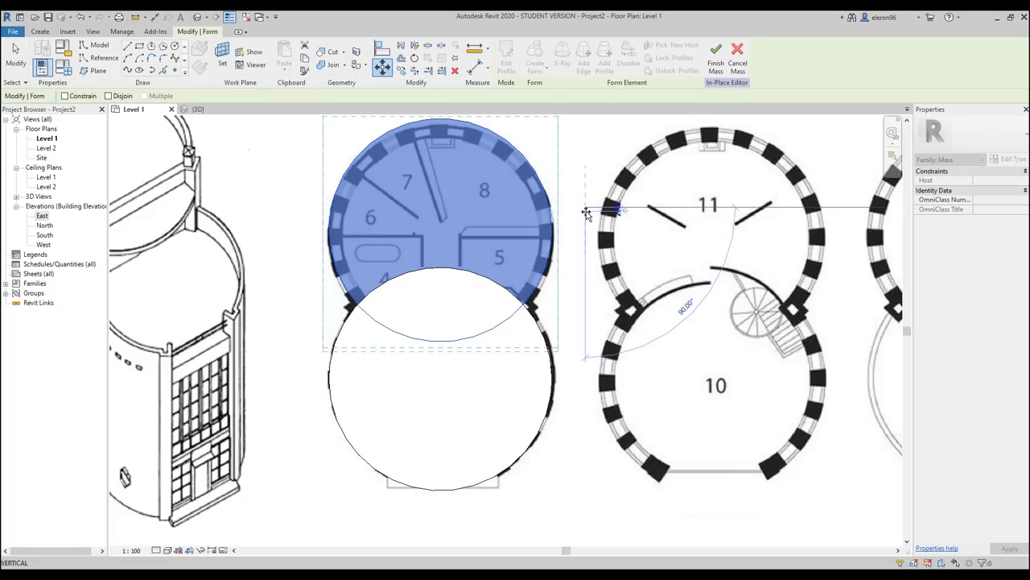
click(586, 213)
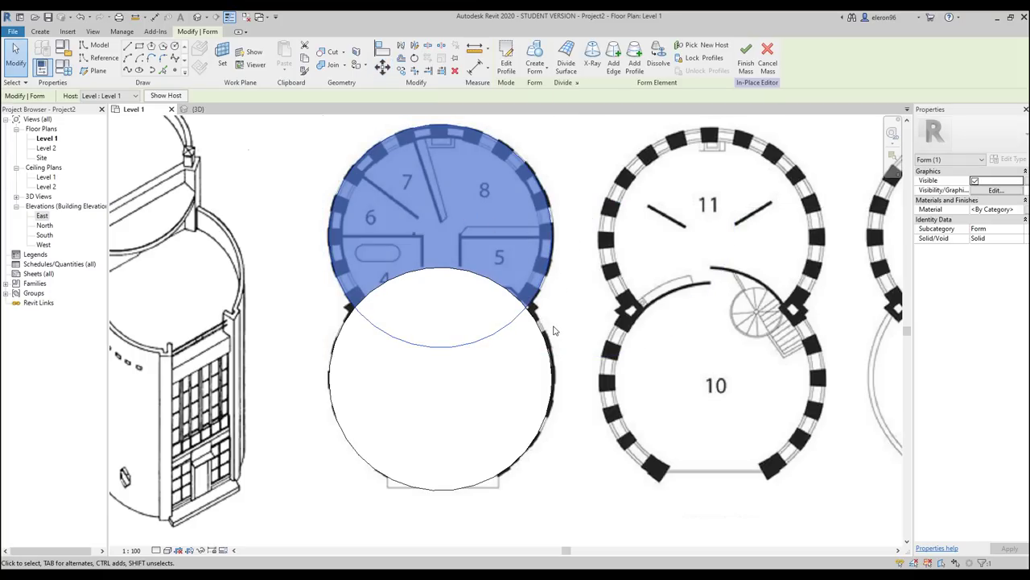
Inspect the two overlapping cylinders in the 3D view and compare their heights with the house drawings and photos on the PureRef board.
click(271, 154)
click(198, 108)
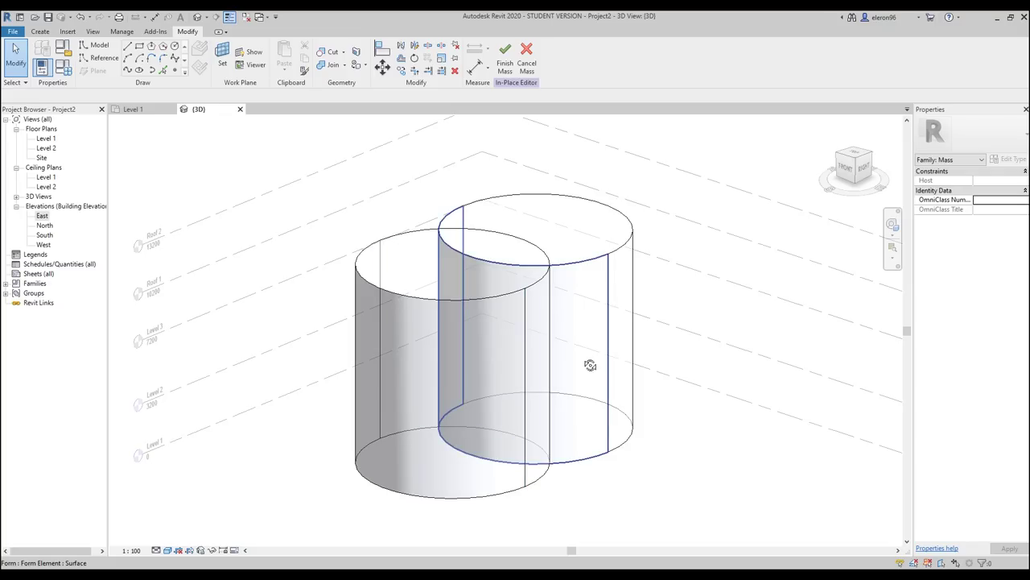
shift+middle_drag(590, 364, 404, 340)
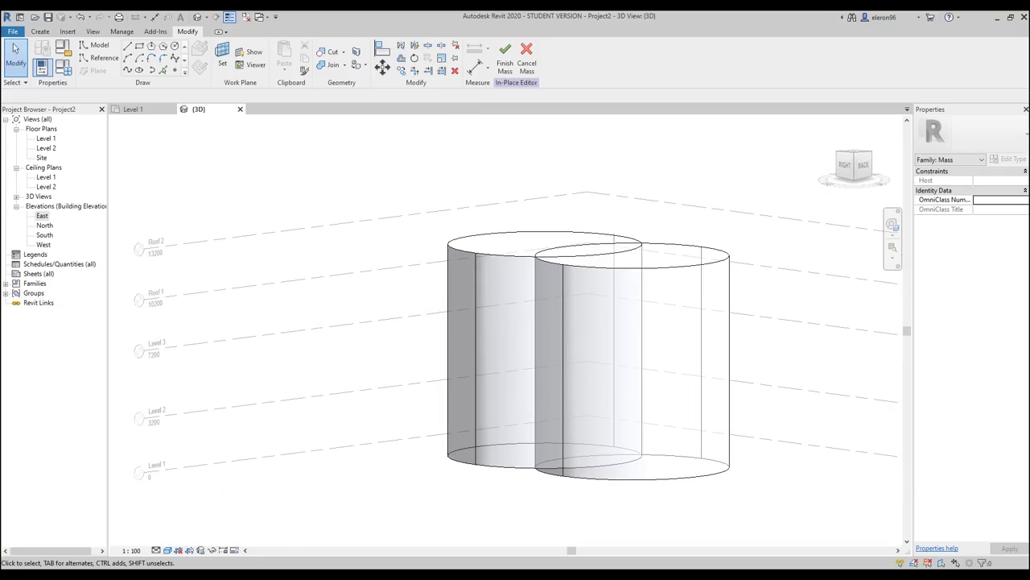
key(ctrl+s)
click(757, 339)
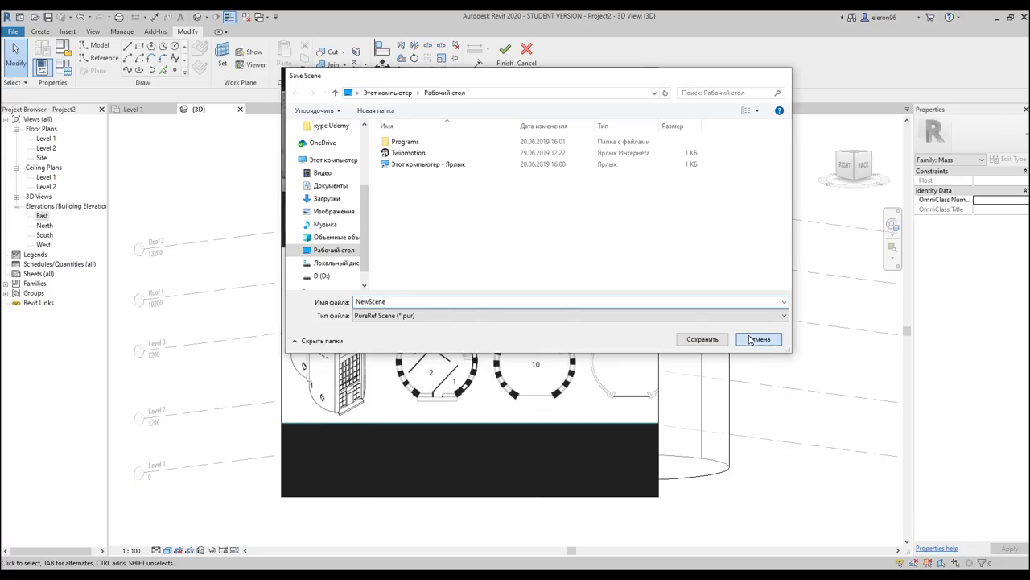
middle_drag(320, 306, 363, 302)
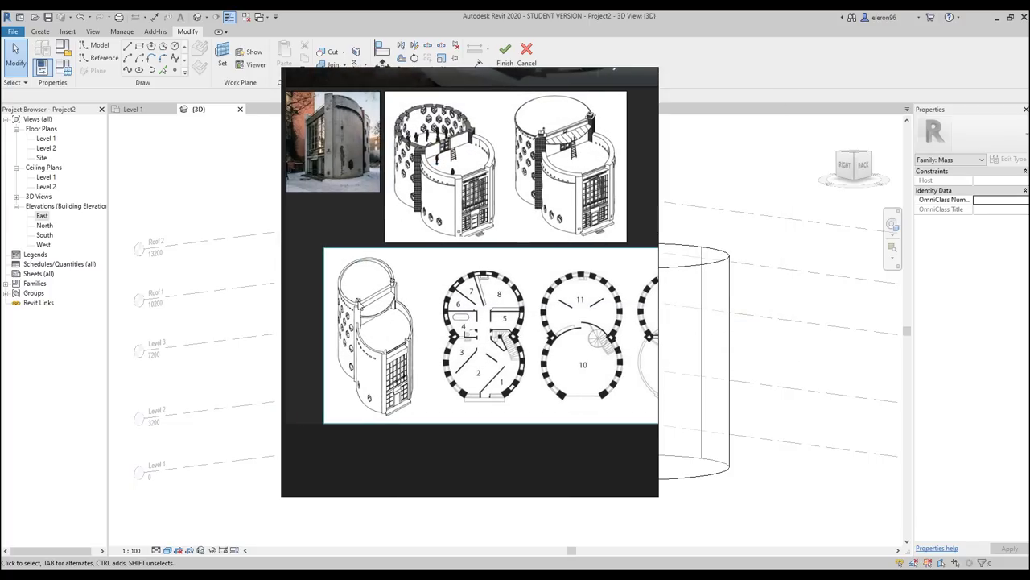
middle_drag(464, 166, 459, 255)
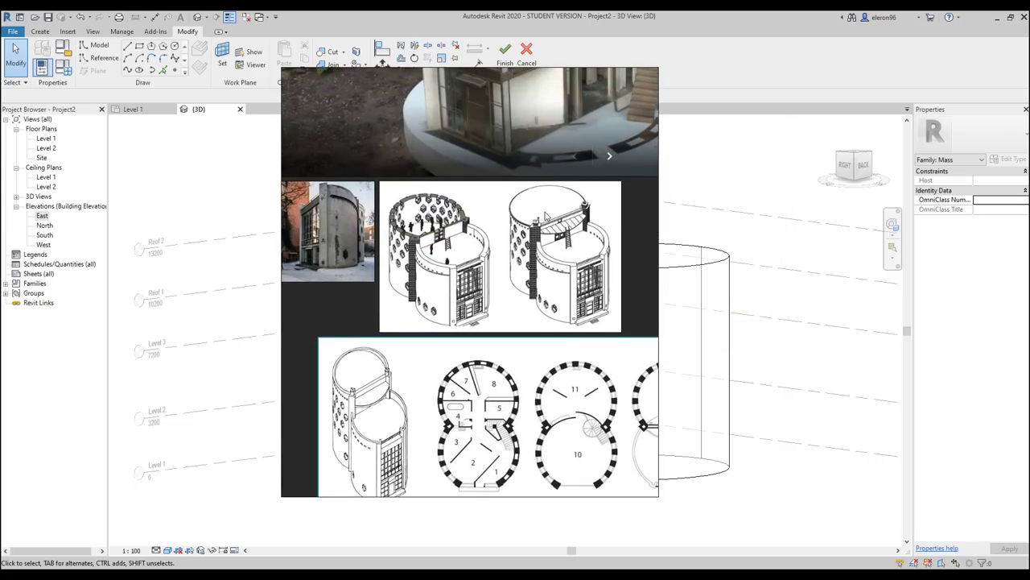
middle_drag(474, 209, 474, 366)
middle_drag(493, 115, 493, 236)
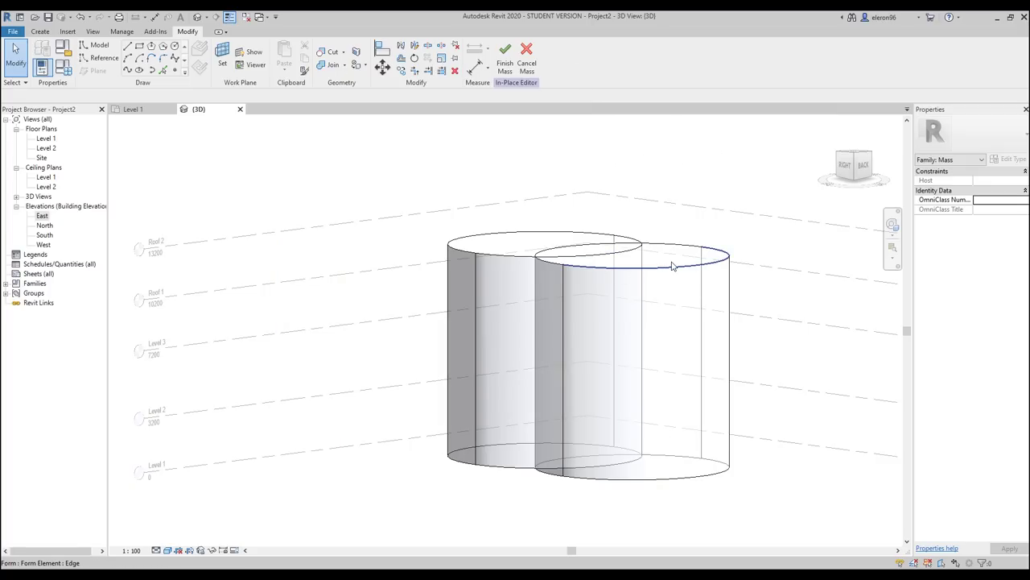
Align the top face of the copied cylinder to the Roof 1 level.
click(671, 263)
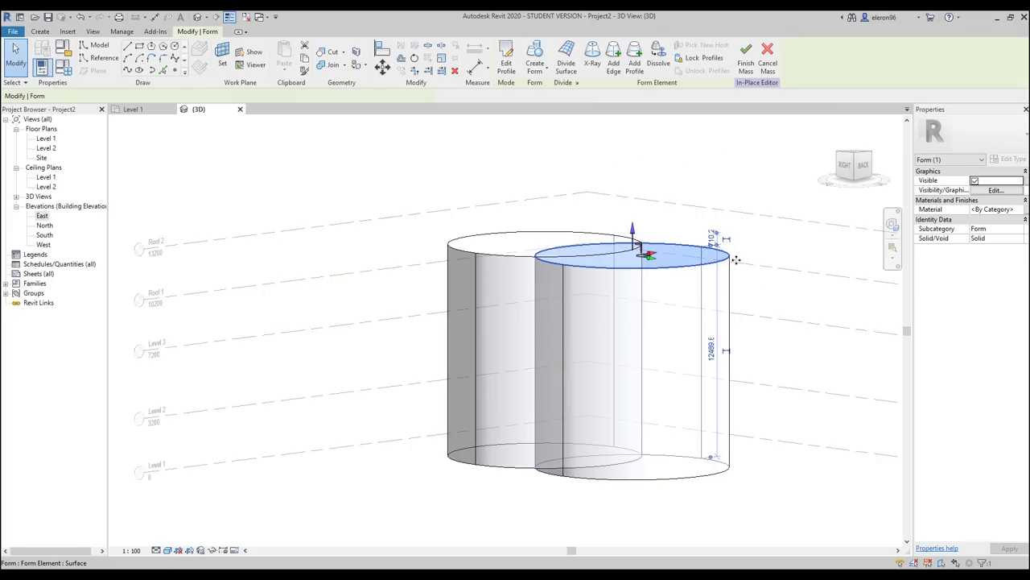
key(a)
key(l)
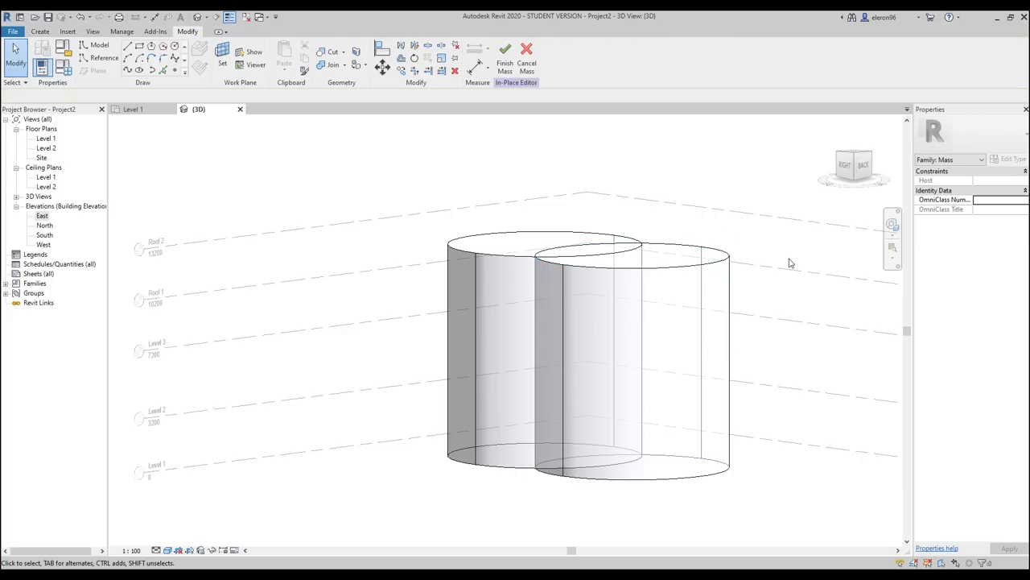
click(387, 270)
click(685, 263)
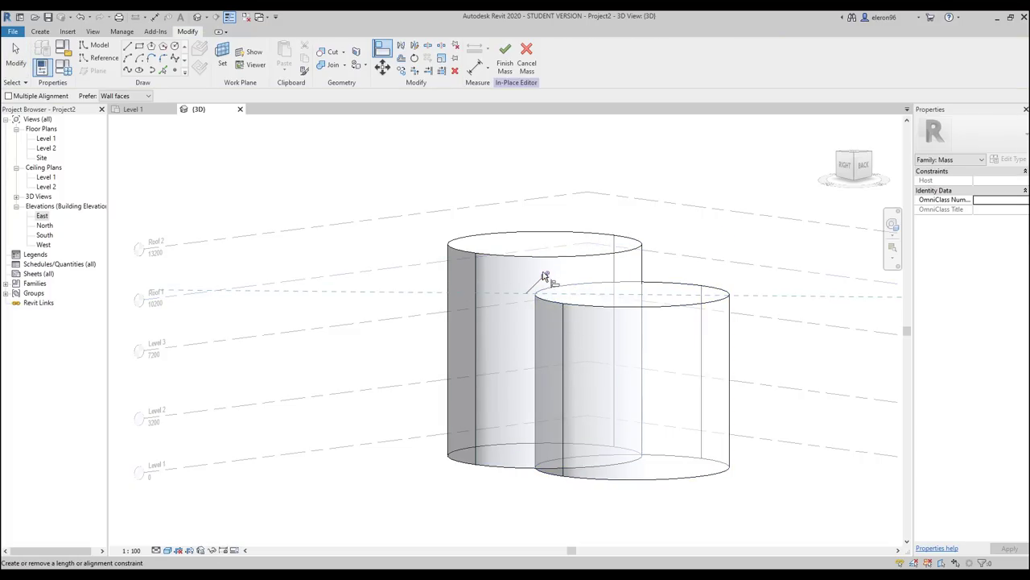
key(Escape)
key(Escape)
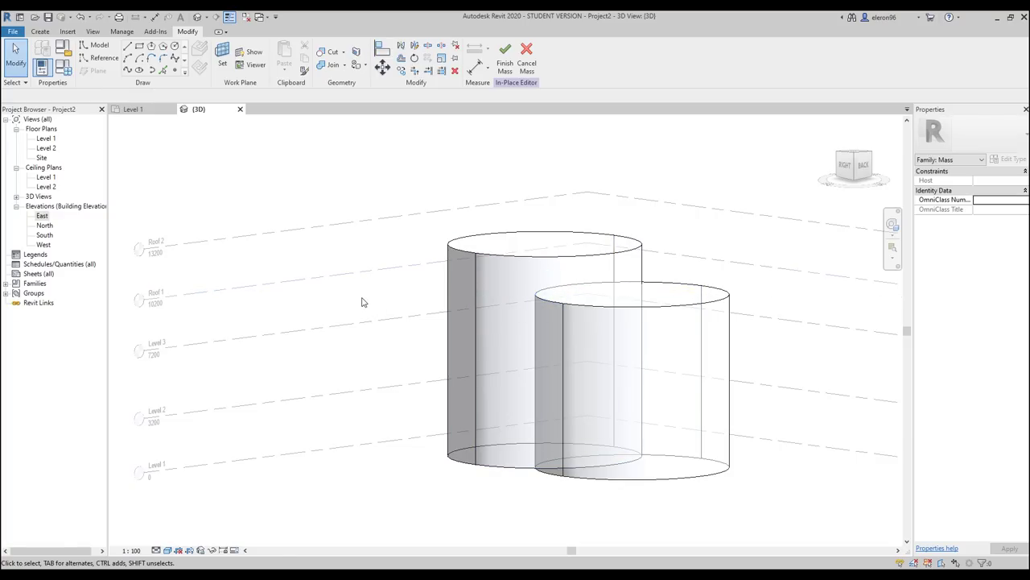
Align the top face of the original cylinder to the Roof 2 level.
key(a)
key(l)
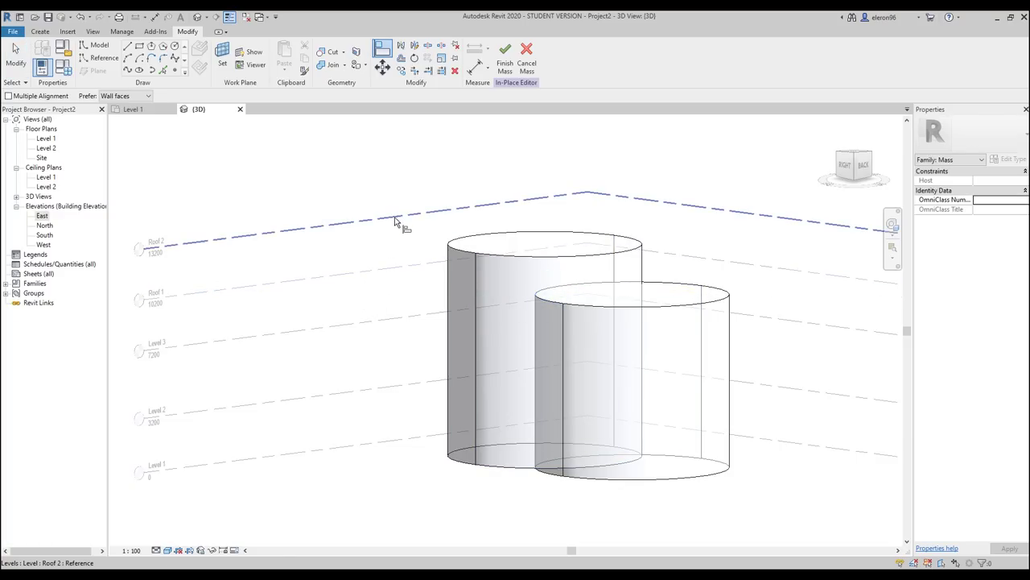
click(399, 219)
click(545, 238)
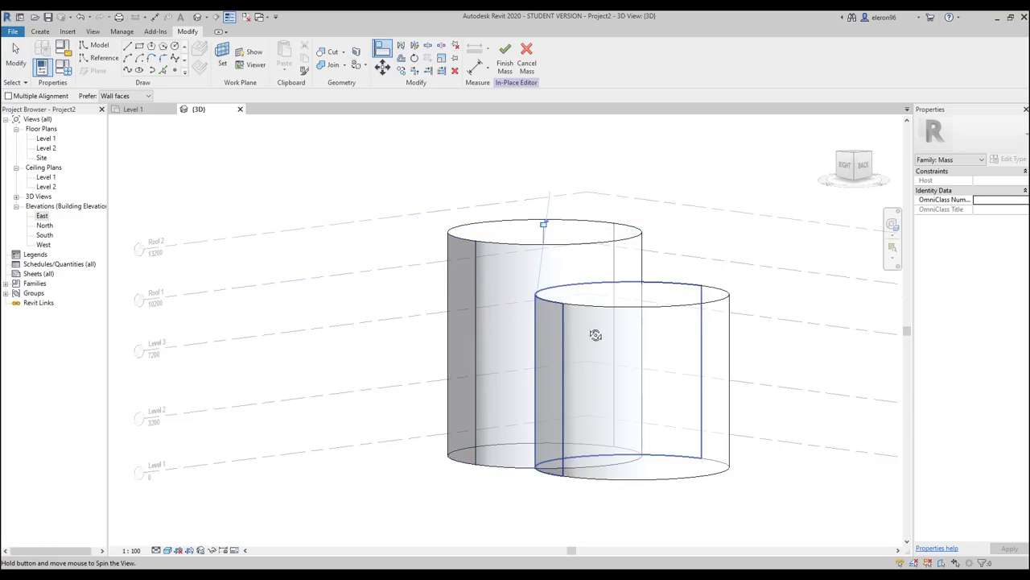
shift+middle_drag(596, 333, 673, 326)
key(Escape)
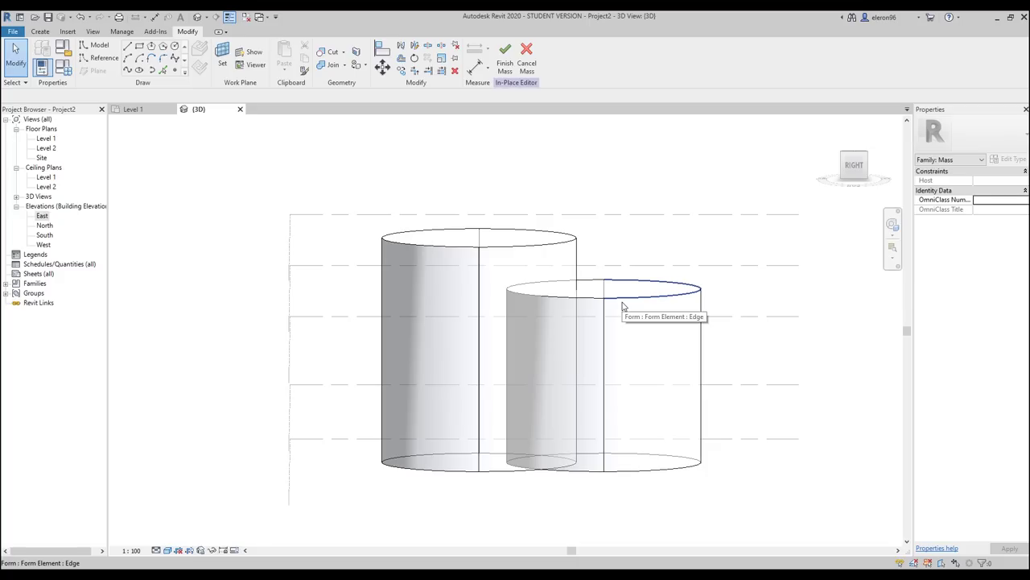
scroll(623, 305, down, 3)
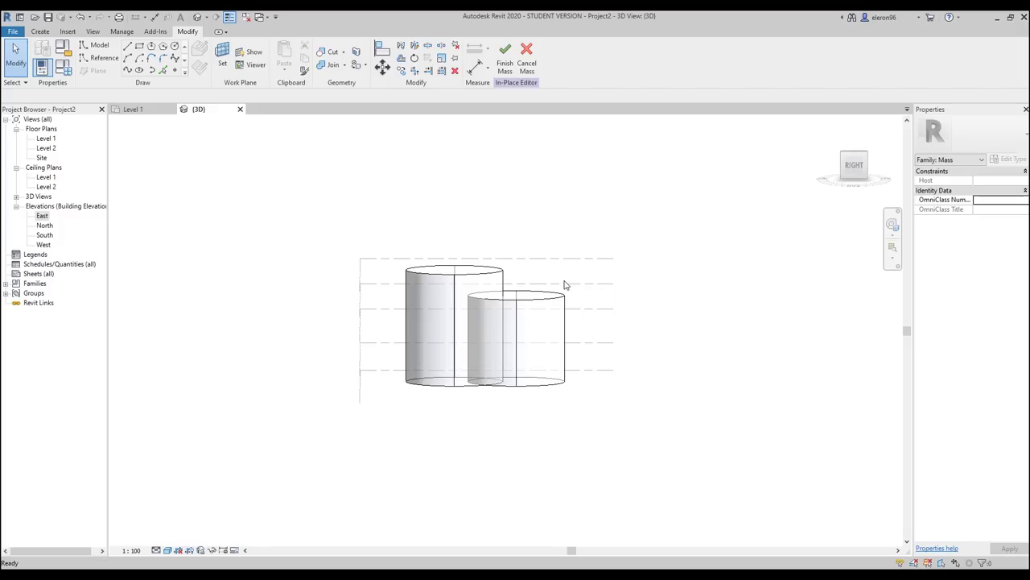
scroll(519, 286, up, 2)
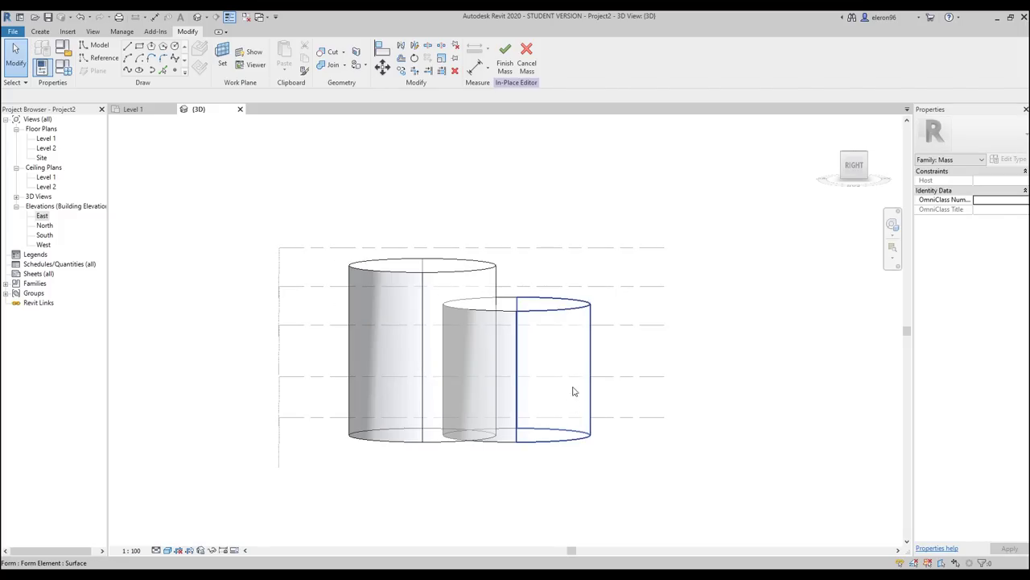
Set the visual style of the Level 1 floor plan to Wireframe so the floor-plan image shows through the masses.
click(134, 108)
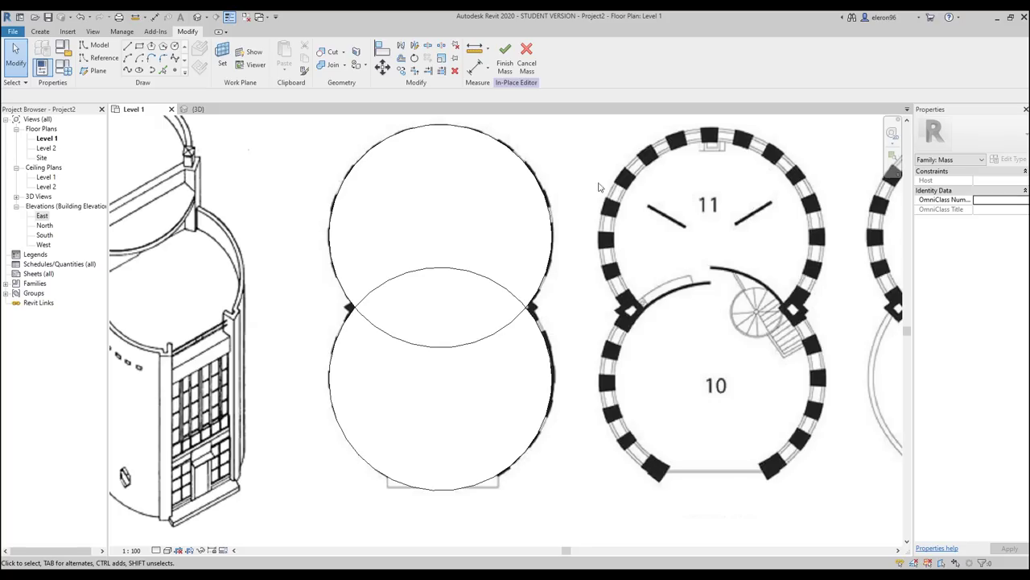
click(168, 549)
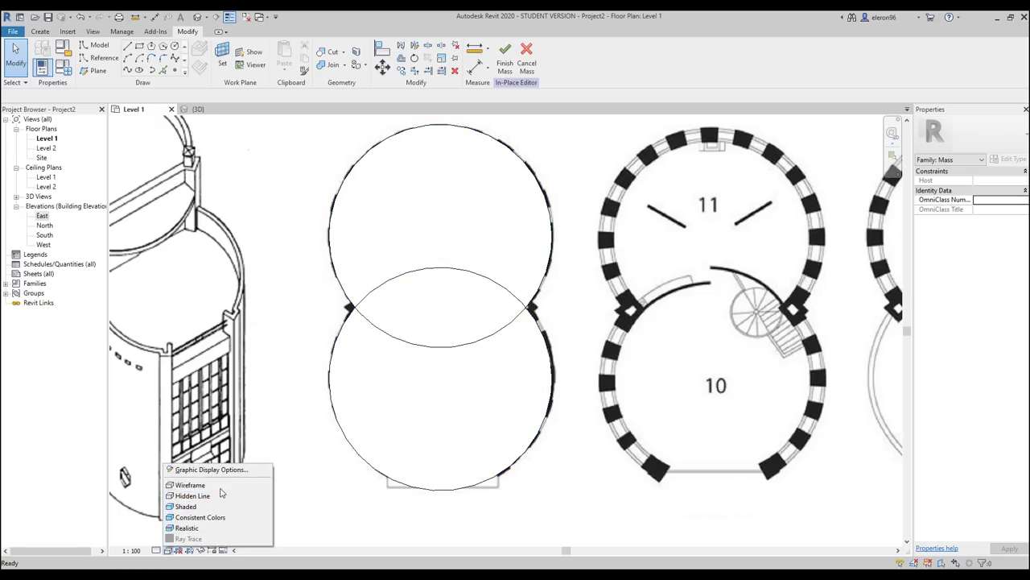
click(215, 495)
scroll(445, 493, up, 3)
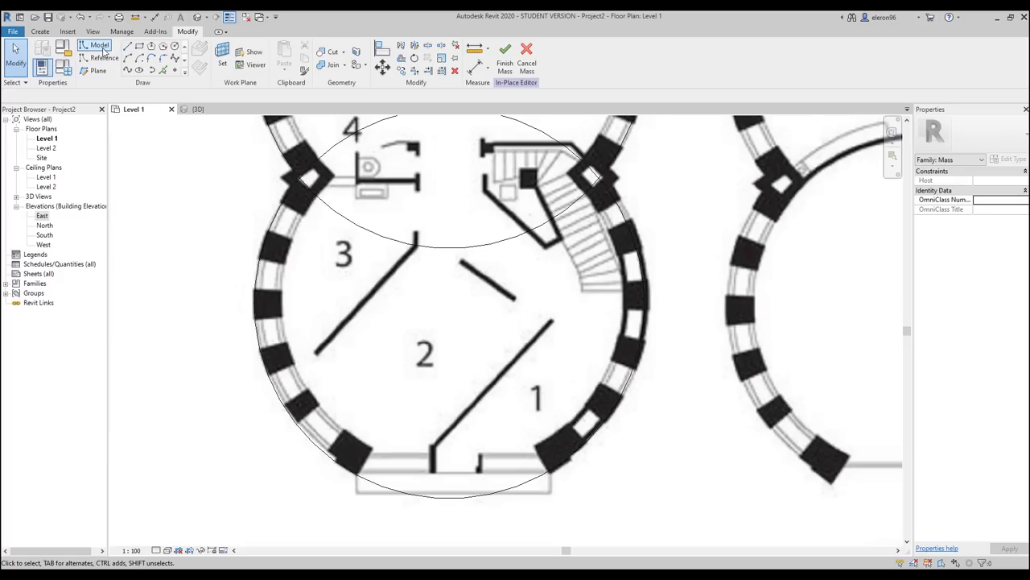
Draw a vertical model line 4000 mm long downward from the bottom midpoint of the lower circle as a symmetry axis.
click(127, 46)
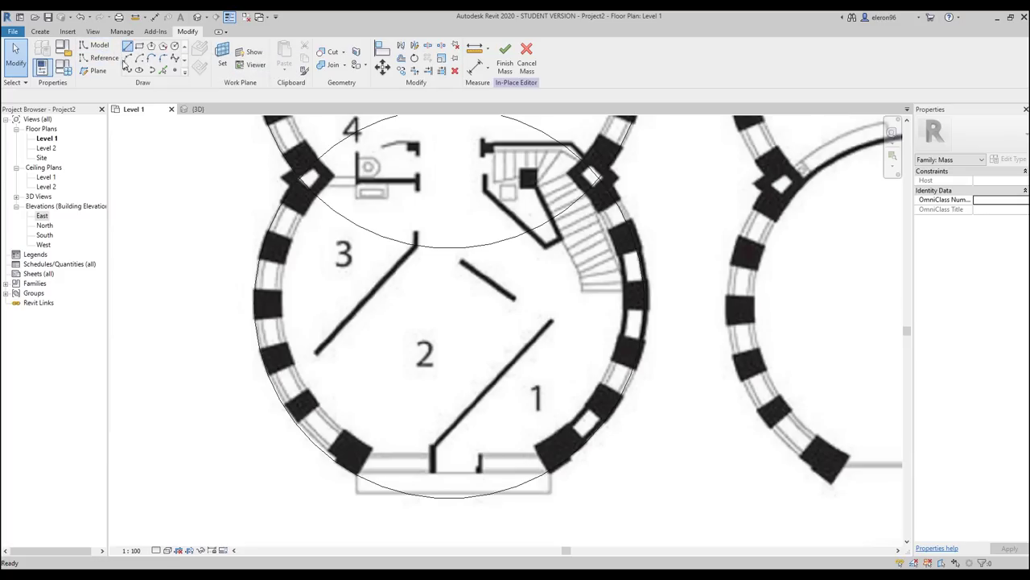
scroll(469, 494, up, 2)
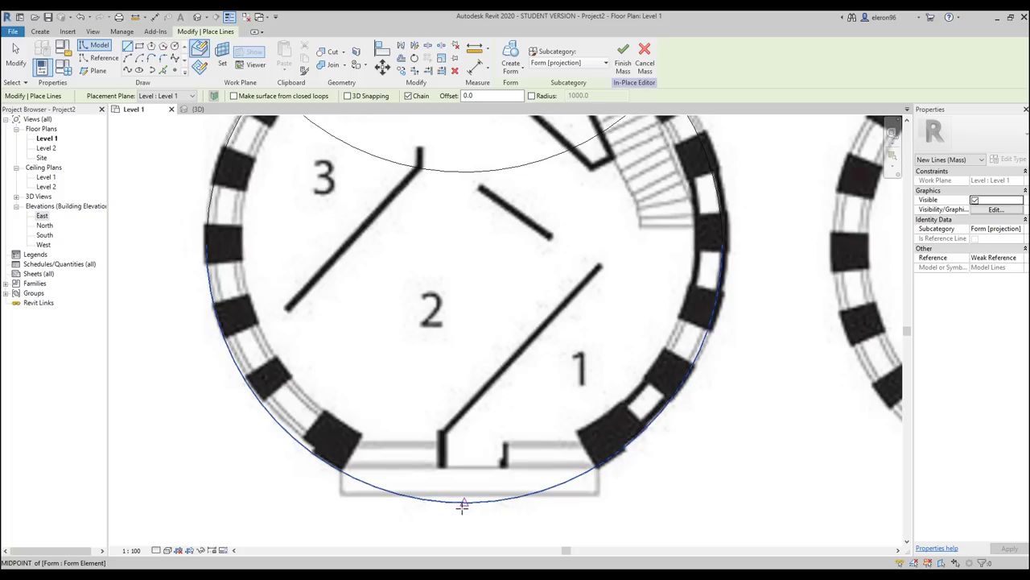
click(464, 500)
scroll(451, 483, down, 3)
click(448, 443)
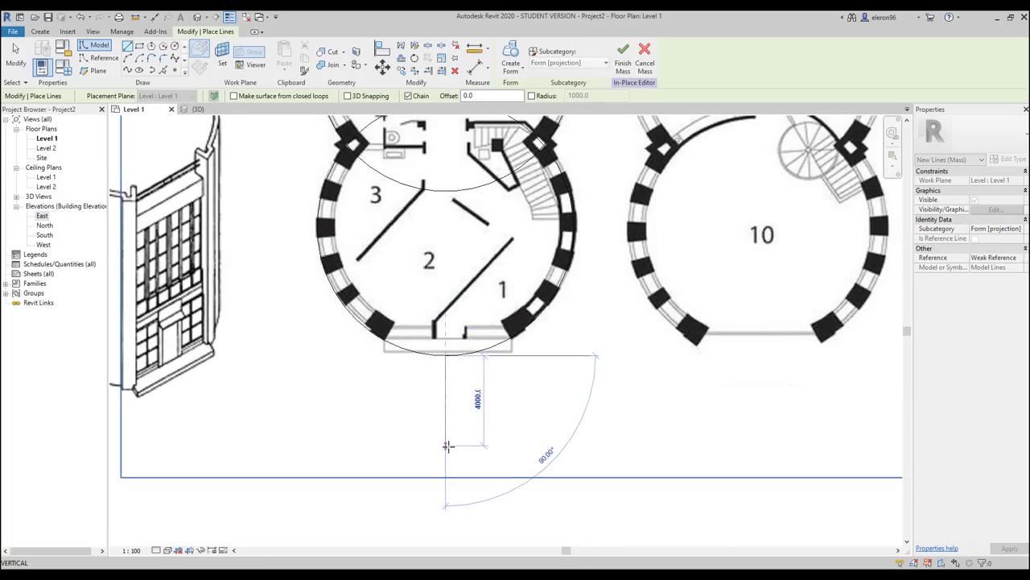
key(Escape)
key(Escape)
Sketch a slanted line outward along the end of the wall west of the entrance, about 2186 mm deep, and a horizontal line to the axis.
click(401, 335)
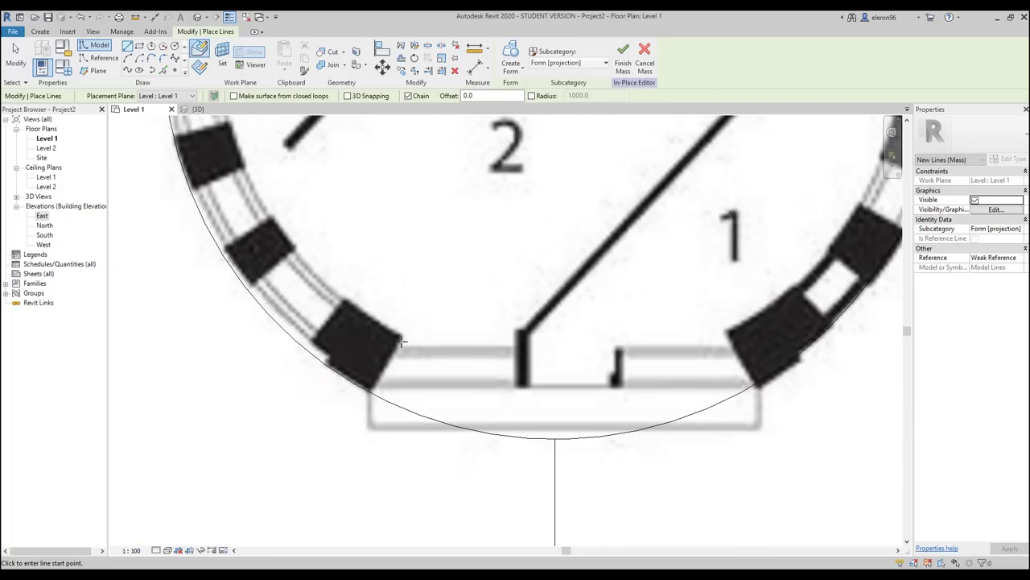
click(318, 484)
middle_drag(463, 483, 431, 407)
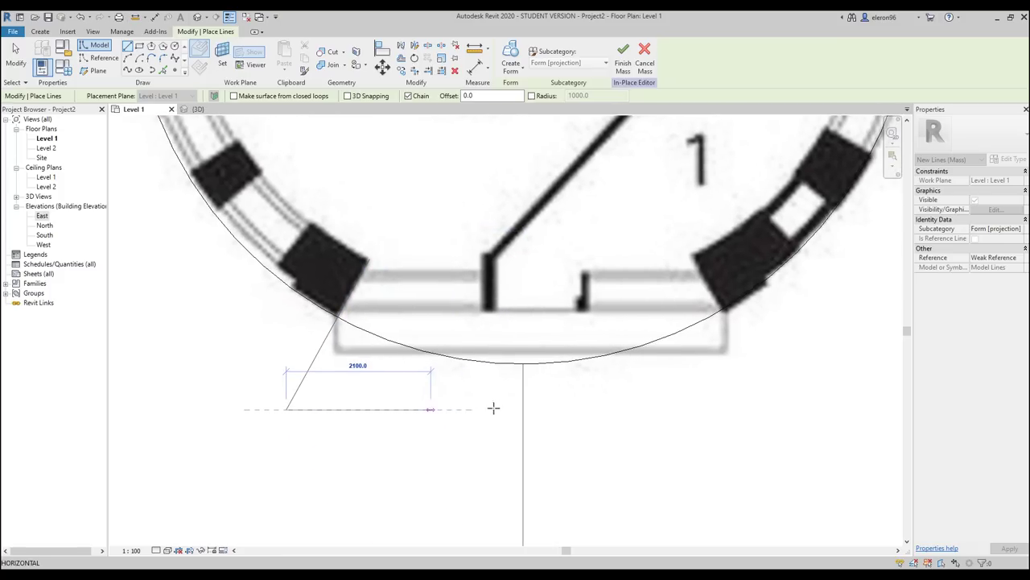
click(522, 408)
key(Escape)
middle_drag(475, 279, 469, 335)
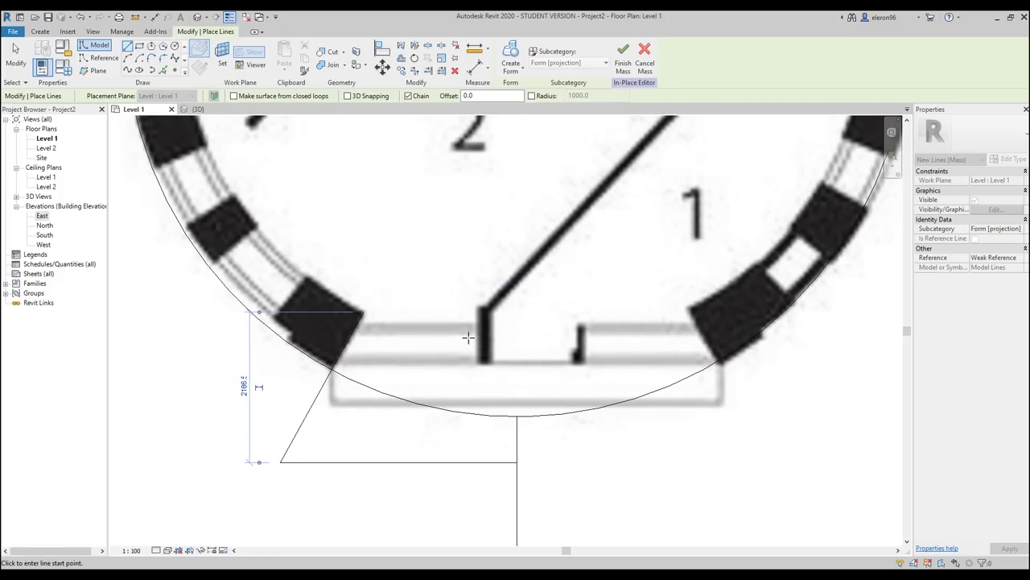
key(Escape)
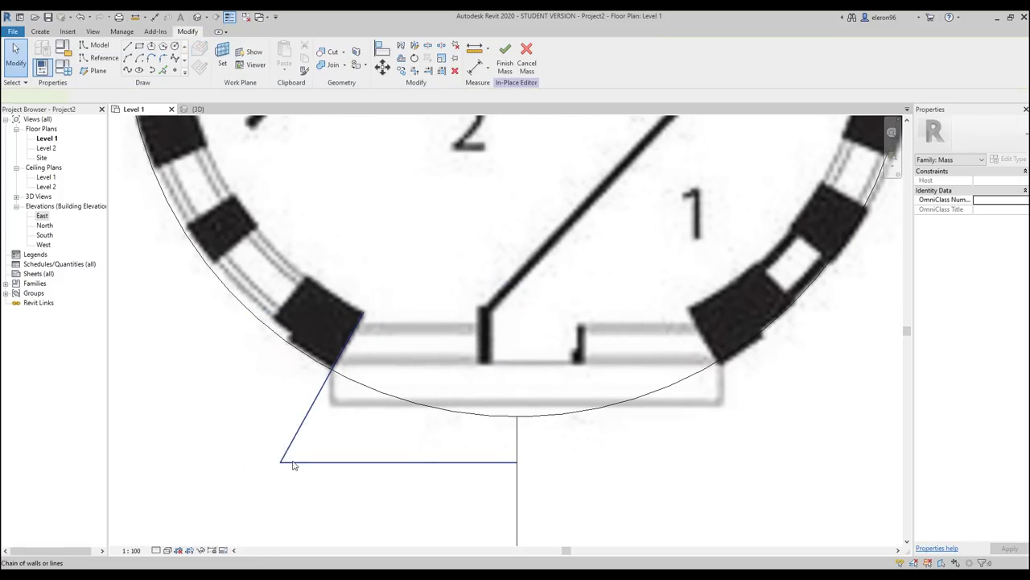
Mirror the slanted and horizontal lines about the vertical axis line, and delete the axis line.
click(293, 463)
click(401, 46)
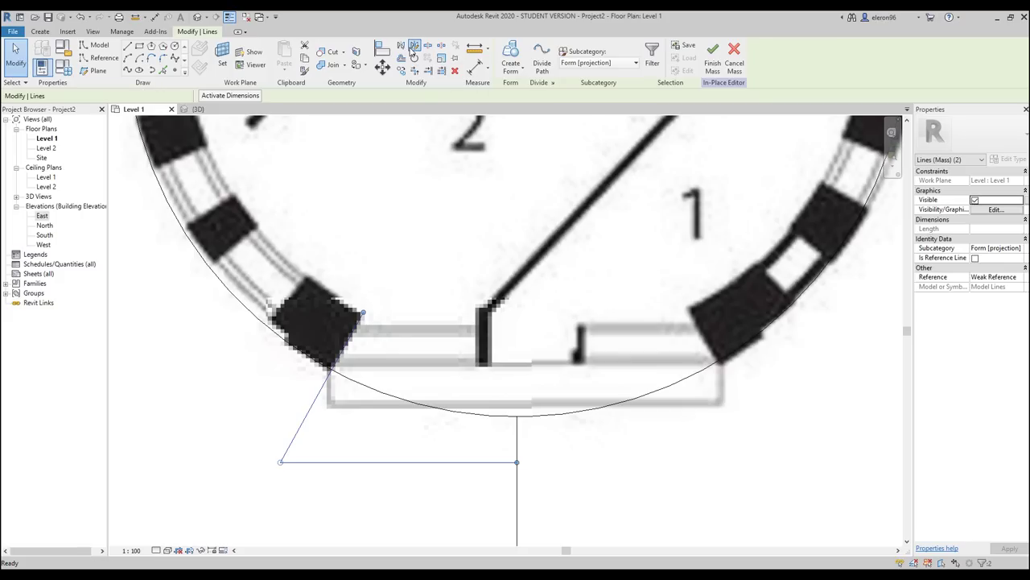
click(516, 499)
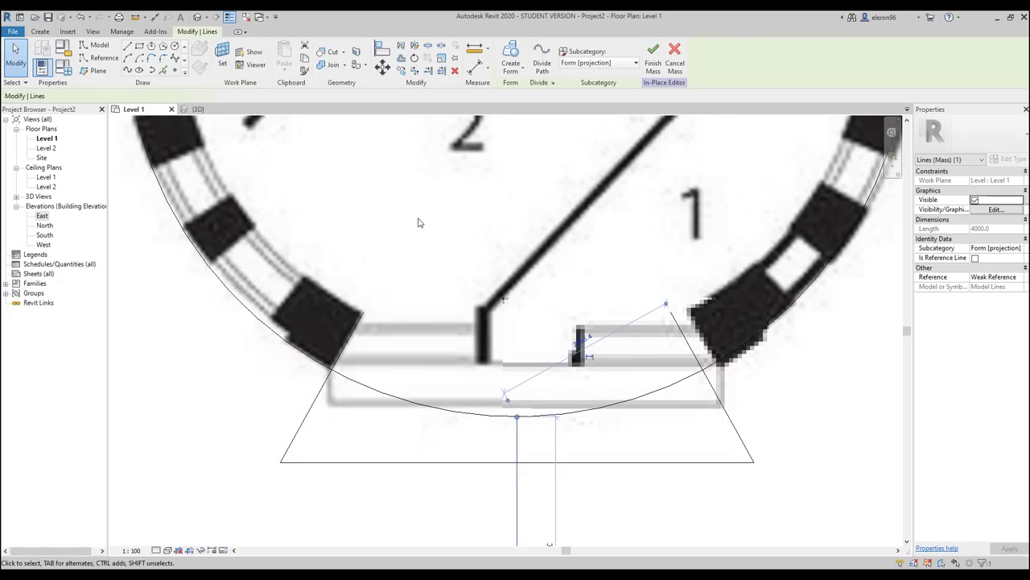
Close the trapezoid outline at the entrance with a horizontal model line between the upper ends of the two slanted lines.
key(l)
key(i)
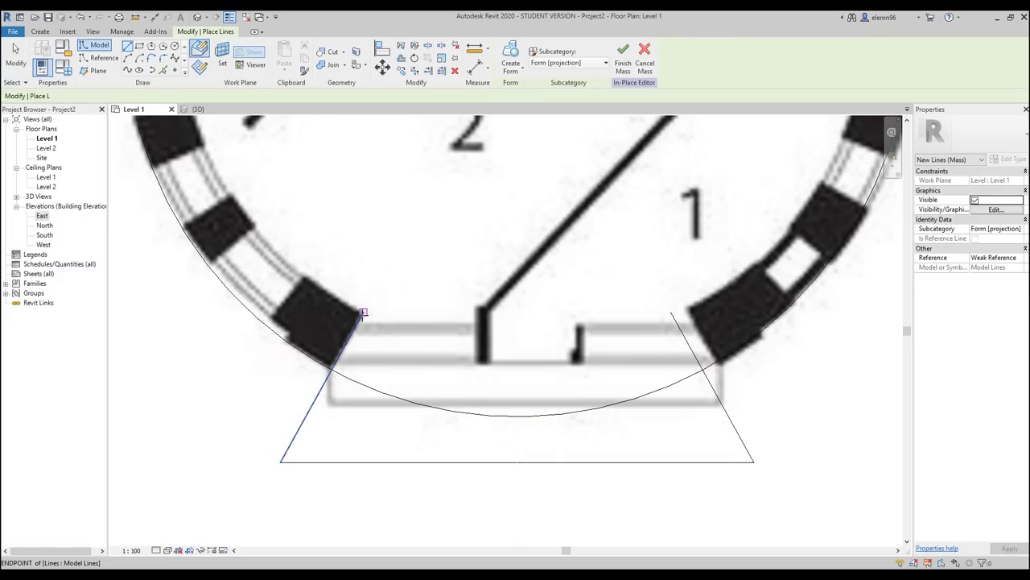
click(363, 311)
click(669, 312)
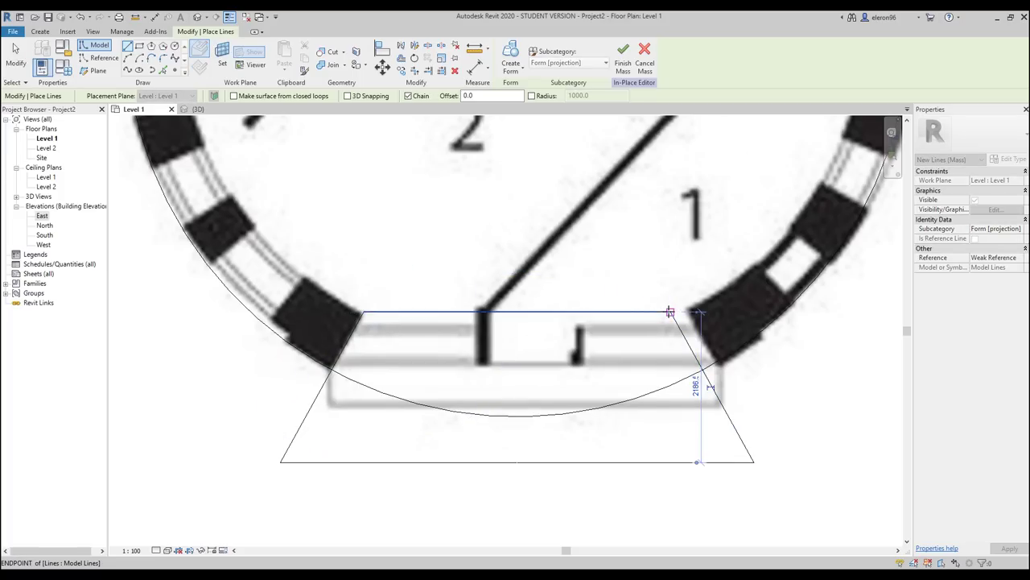
key(Escape)
key(Escape)
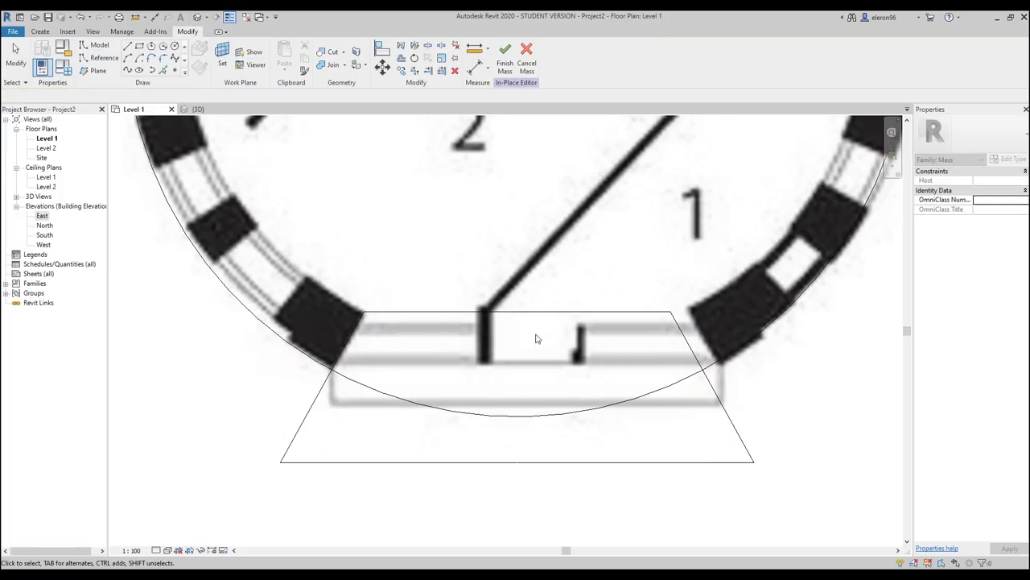
Create a void form from the closed trapezoid outline at the entrance, working in the 3D view.
scroll(330, 324, down, 2)
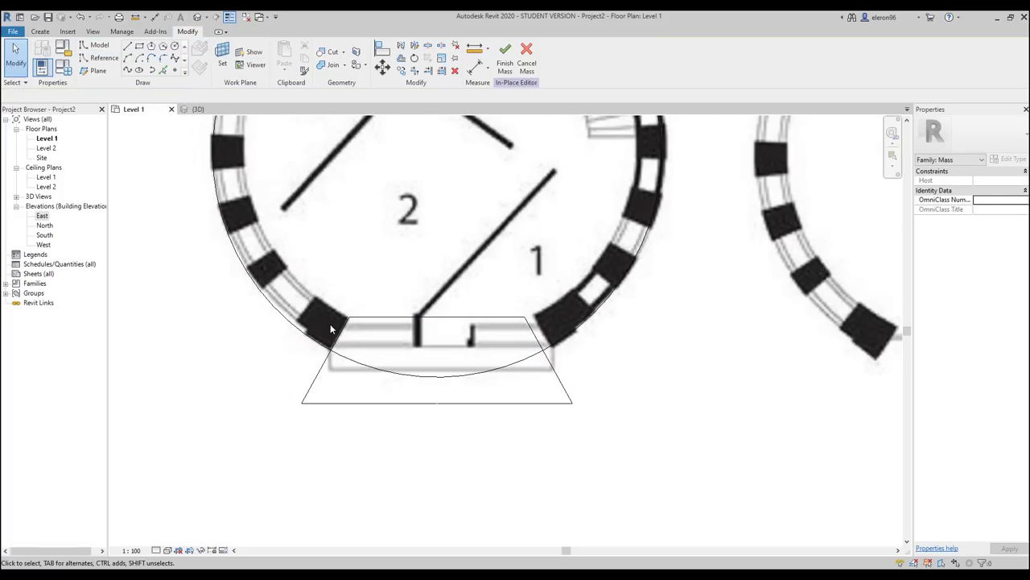
scroll(320, 435, down, 1)
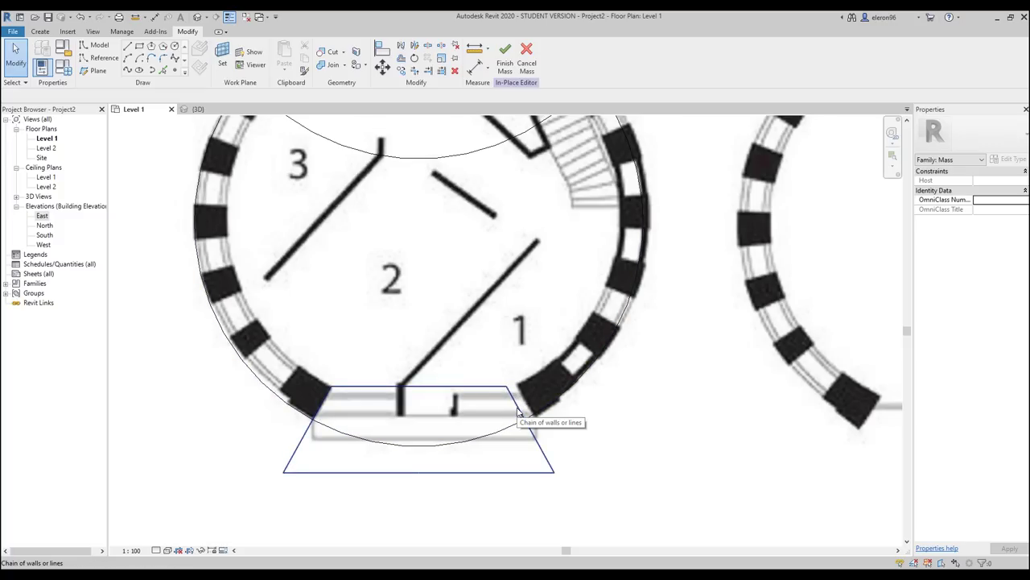
scroll(518, 412, down, 3)
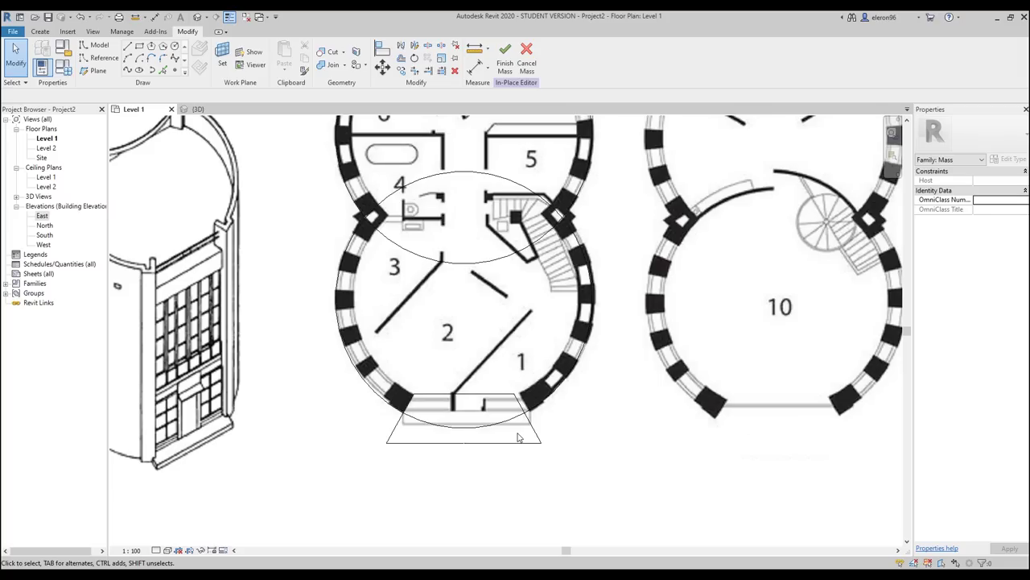
click(198, 108)
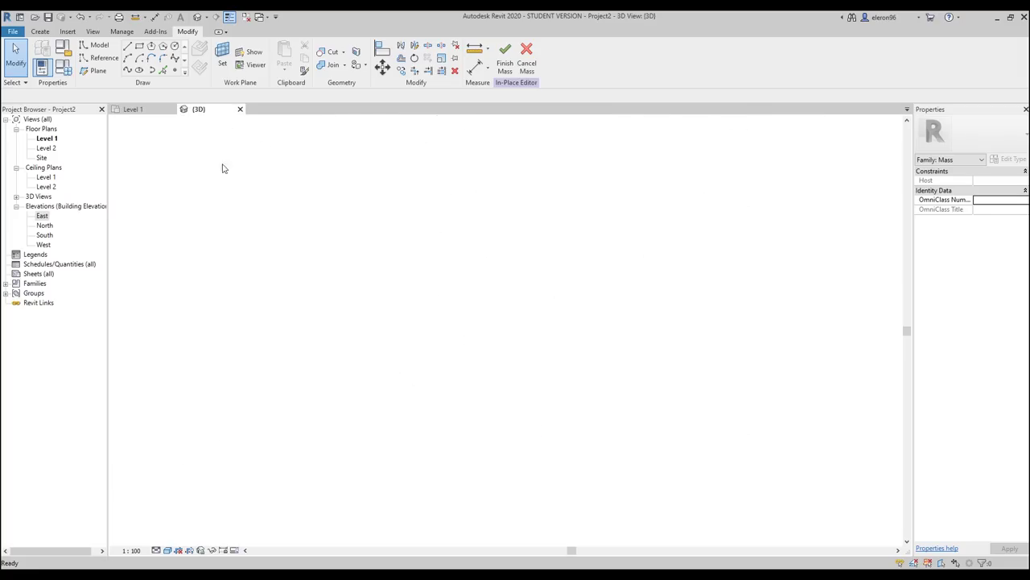
click(339, 434)
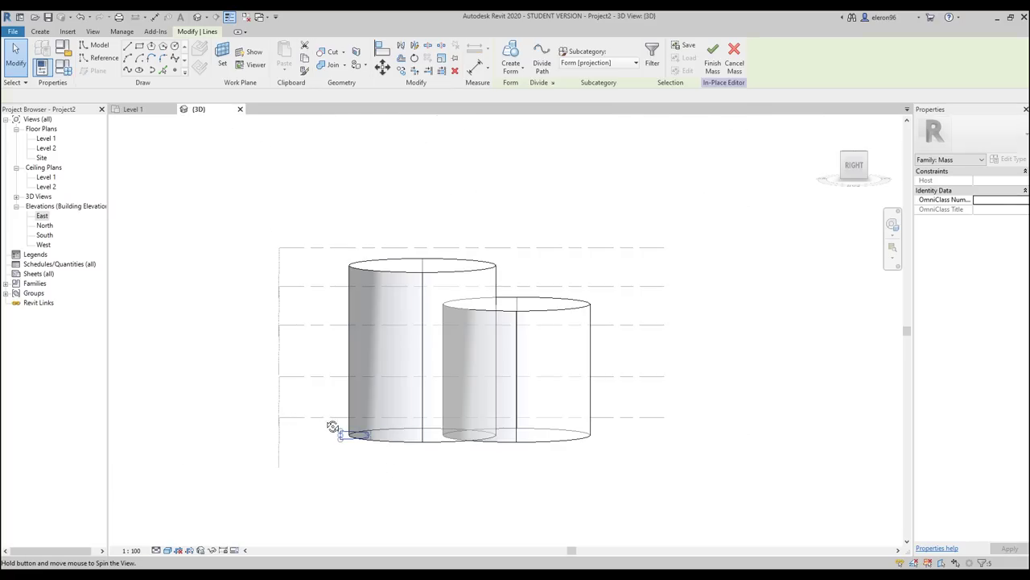
shift+middle_drag(334, 427, 402, 483)
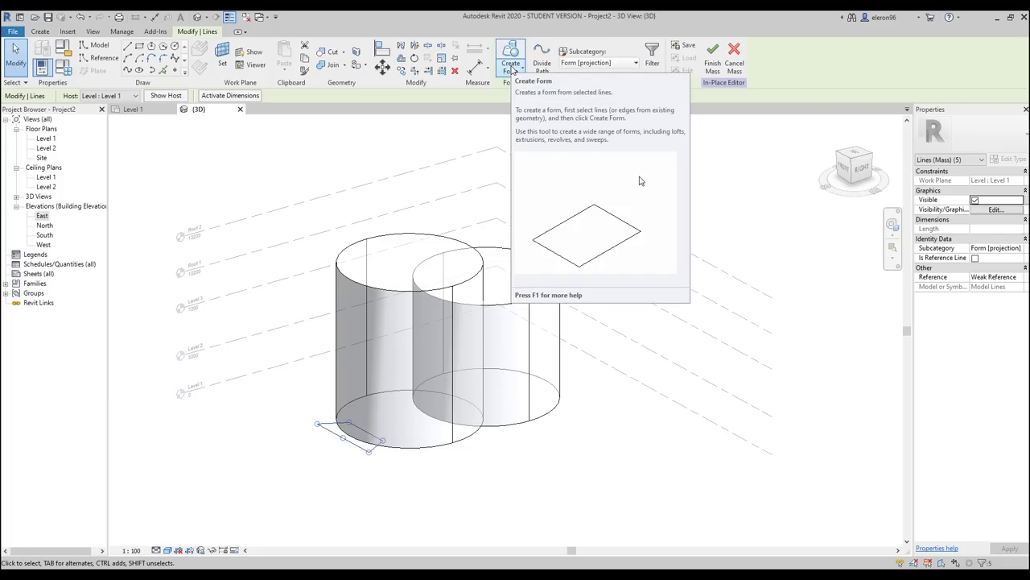
click(512, 69)
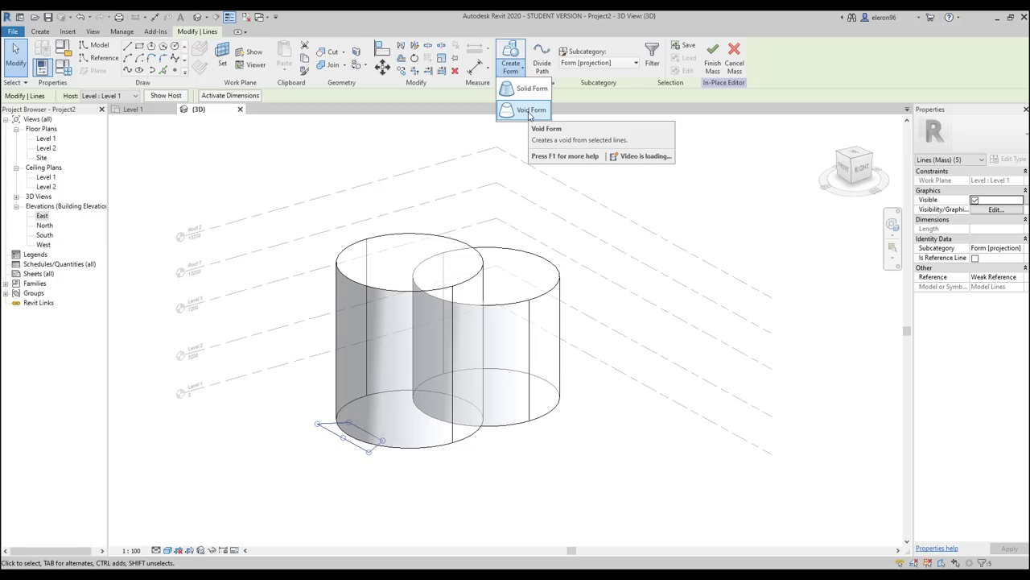
click(528, 112)
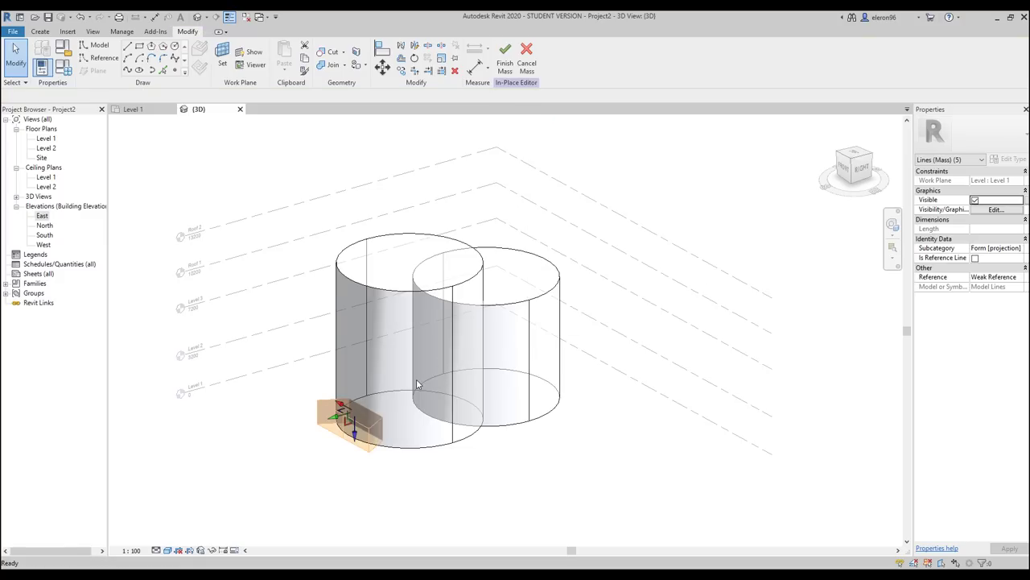
Stretch the trapezoid void upward past the top of the front cylinder so it cuts the full height.
drag(340, 412, 341, 243)
click(665, 201)
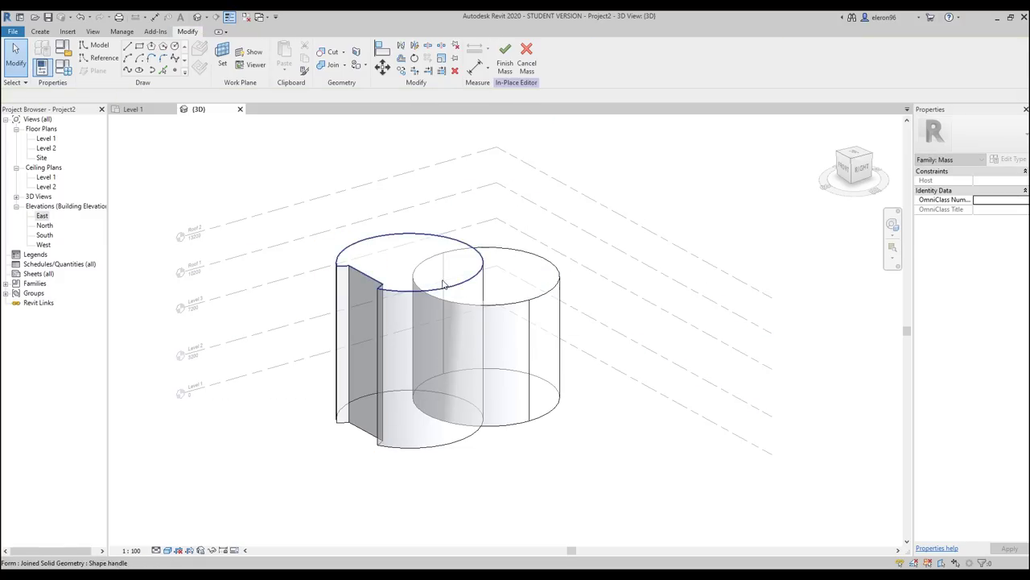
middle_drag(374, 362, 438, 331)
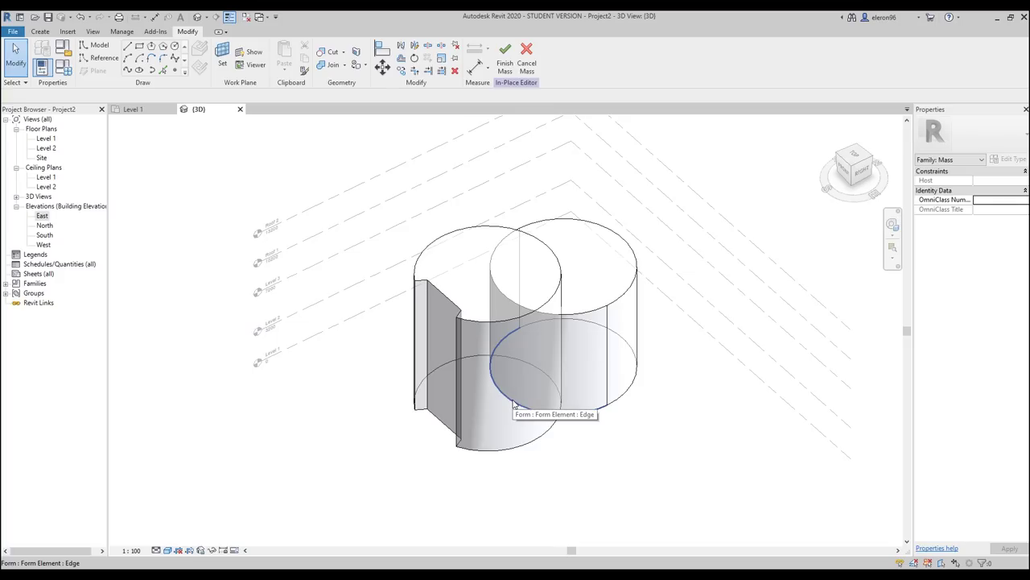
Place a vertical reference plane on the Level 1 plan, from the upper circle's top midpoint through the centres to below the entrance.
click(148, 110)
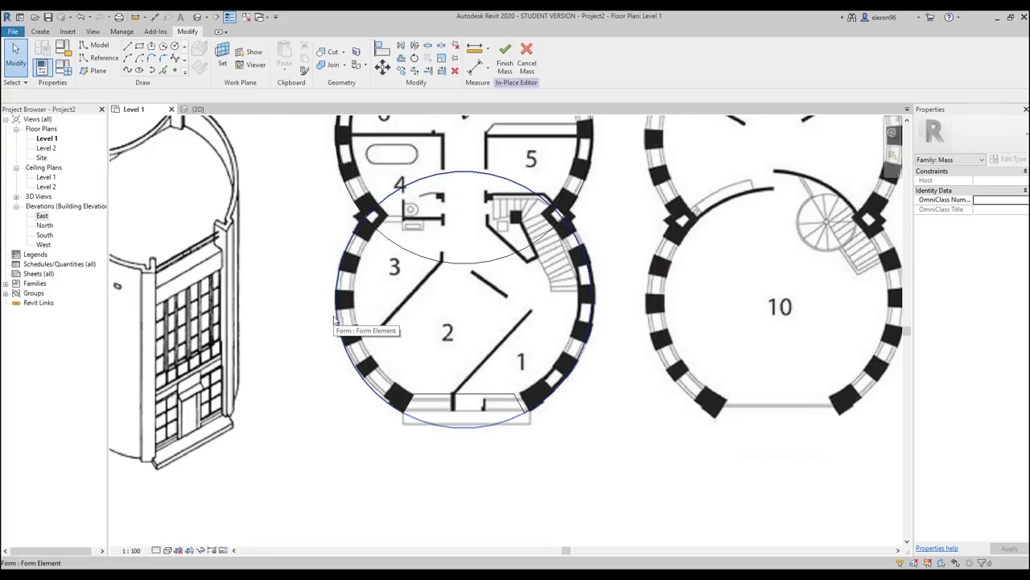
scroll(408, 362, down, 3)
middle_drag(441, 339, 448, 384)
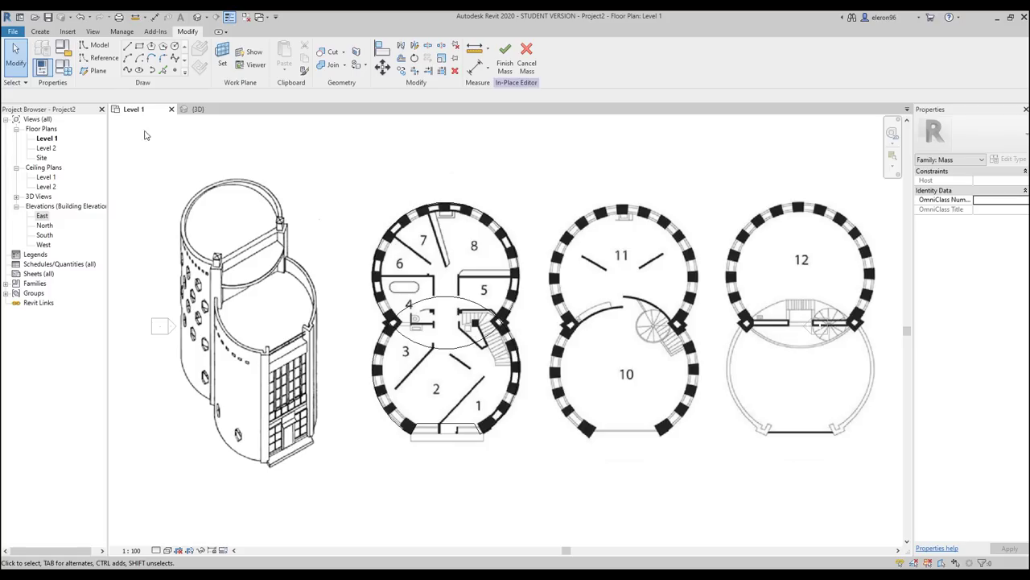
click(95, 71)
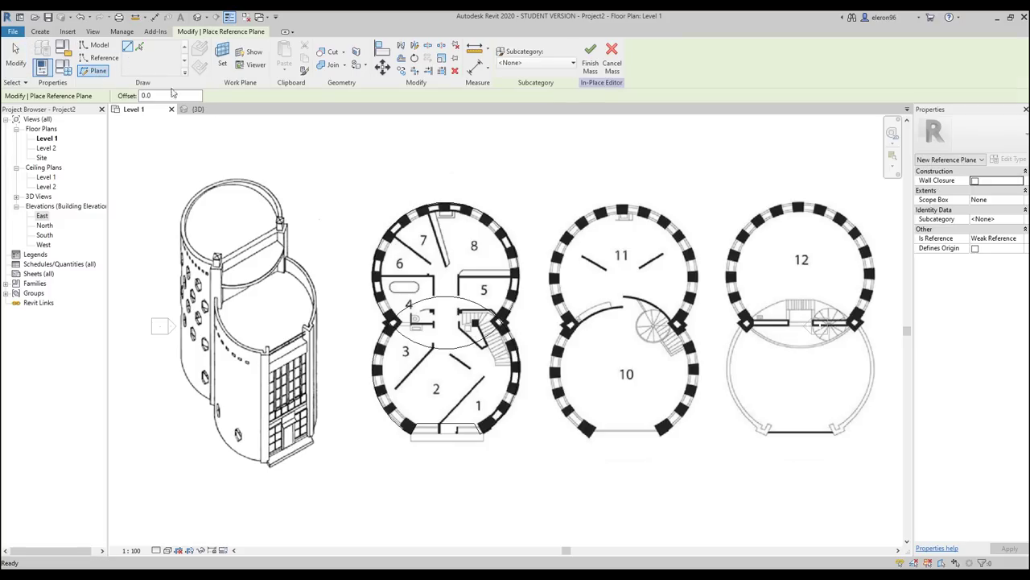
click(446, 202)
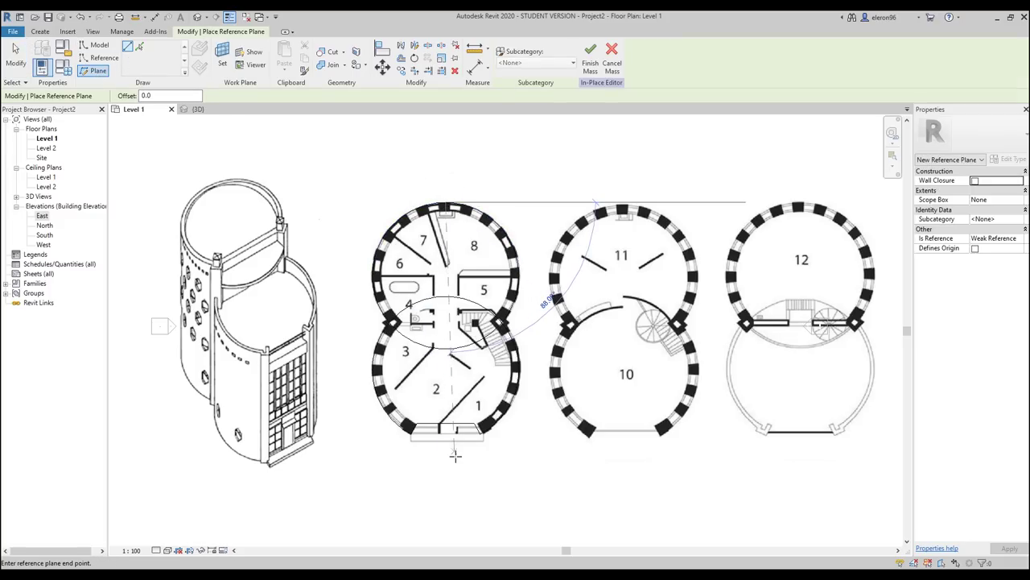
click(448, 460)
scroll(442, 463, up, 3)
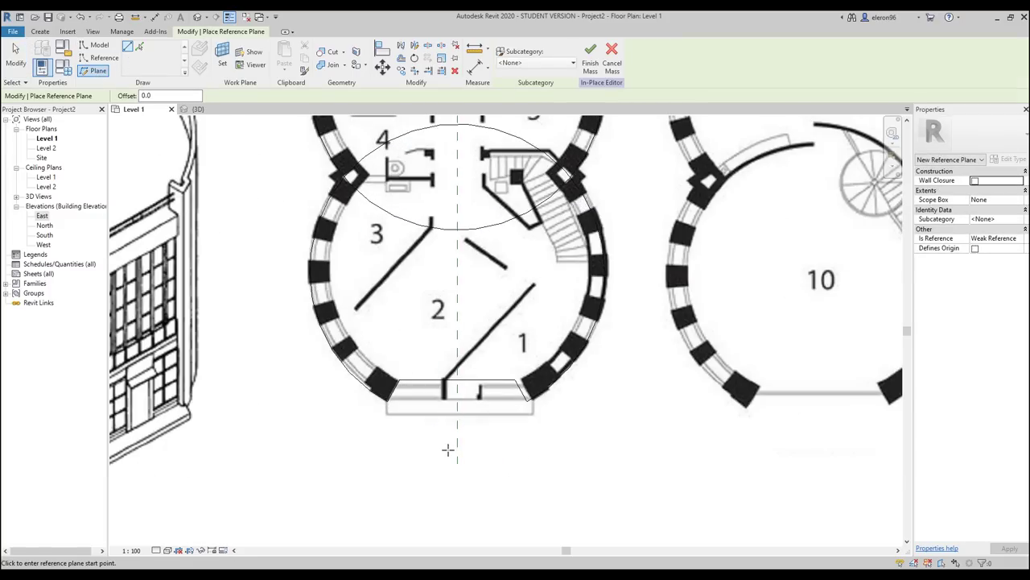
key(Escape)
key(Escape)
Name the vertical reference plane "mid" and extend its upper end beyond the upper circle.
click(455, 449)
click(452, 447)
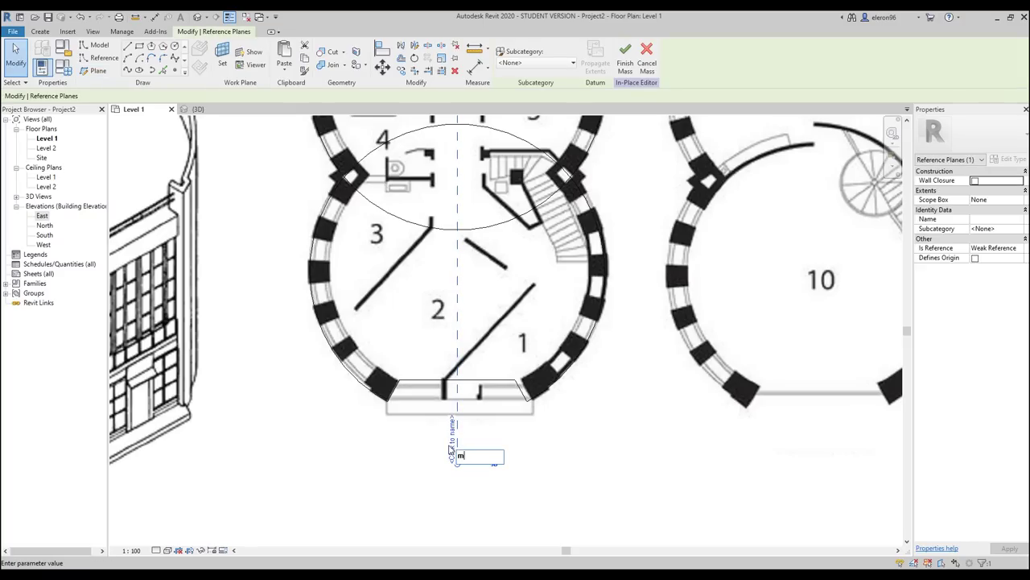
text(mid)
key(Return)
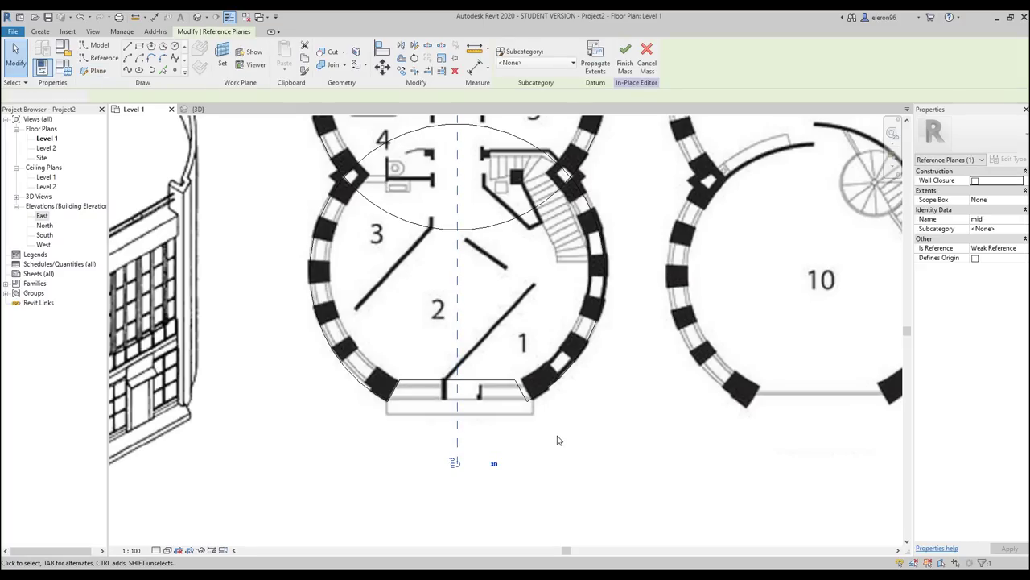
key(Escape)
scroll(456, 431, down, 2)
click(457, 208)
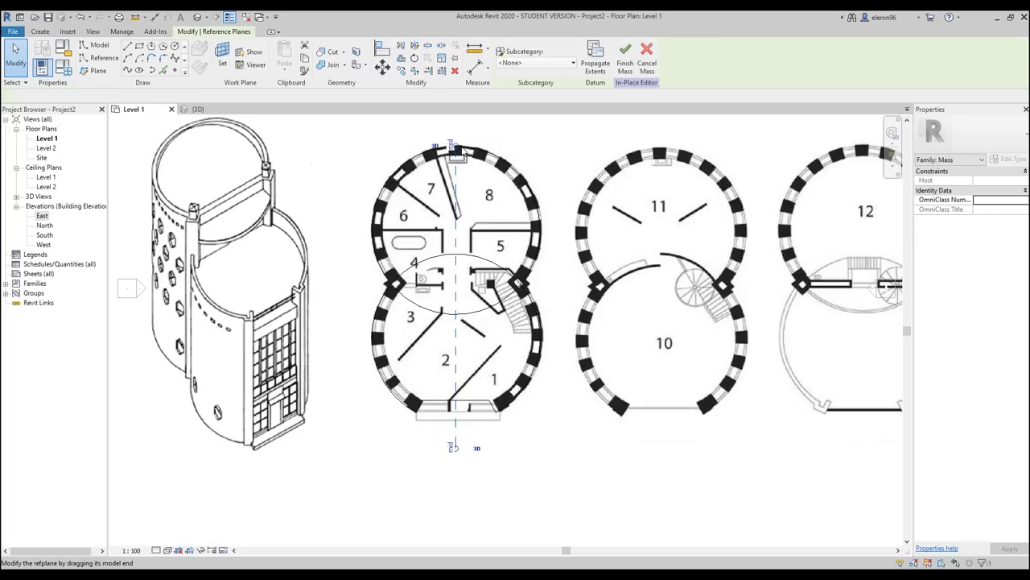
key(Escape)
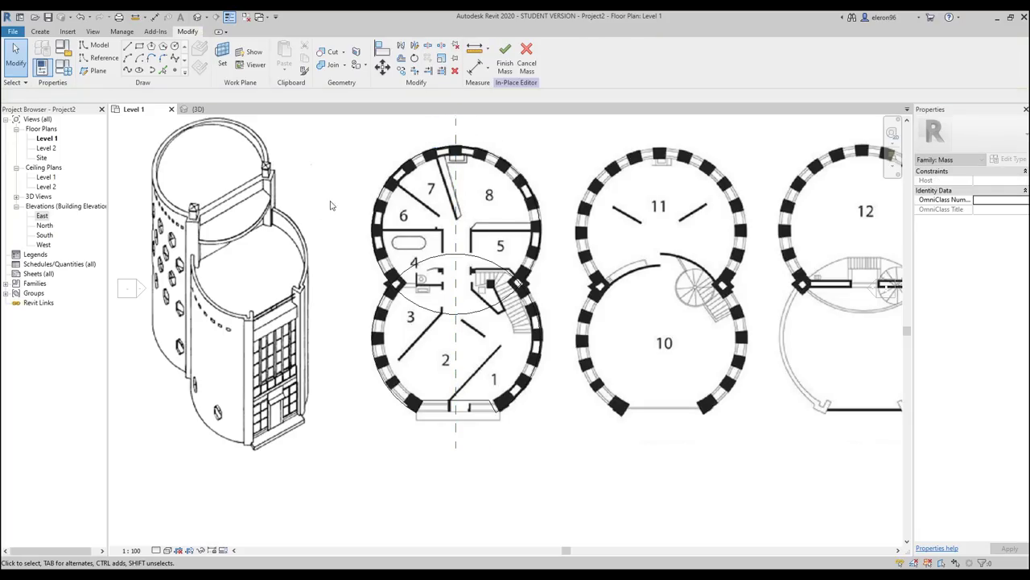
Open the East elevation and set its visual style to Shaded.
double_click(43, 217)
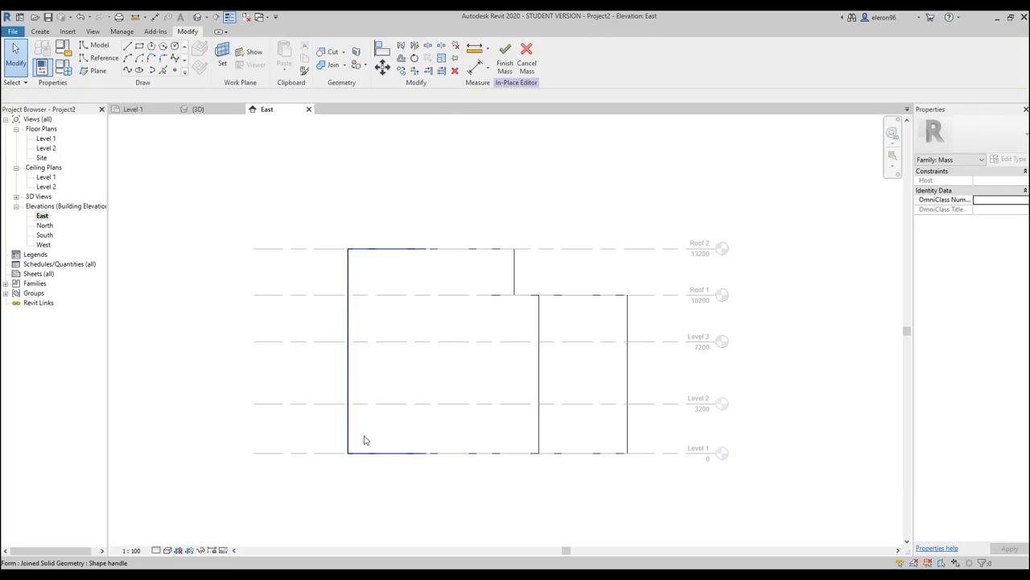
click(167, 551)
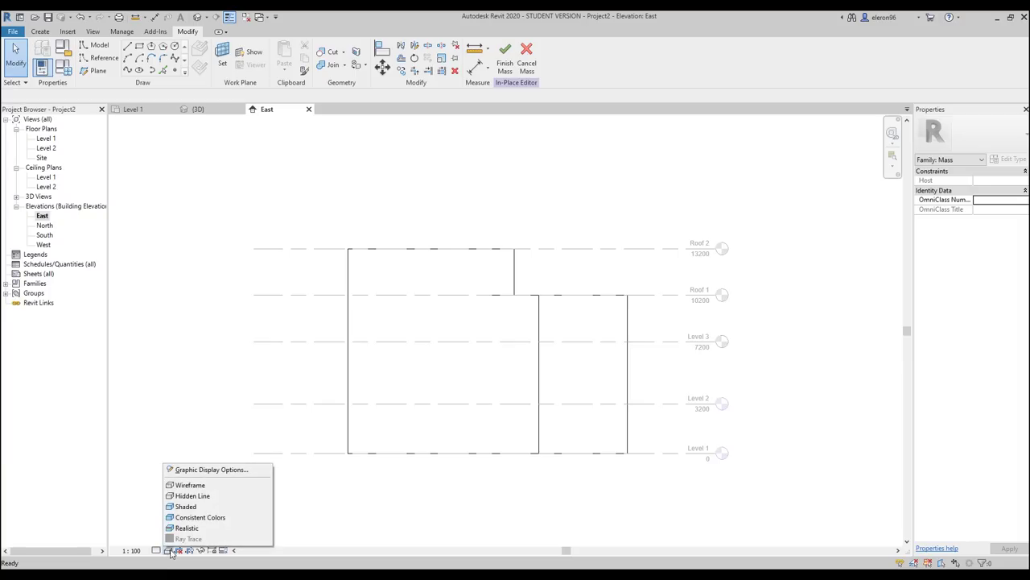
click(193, 509)
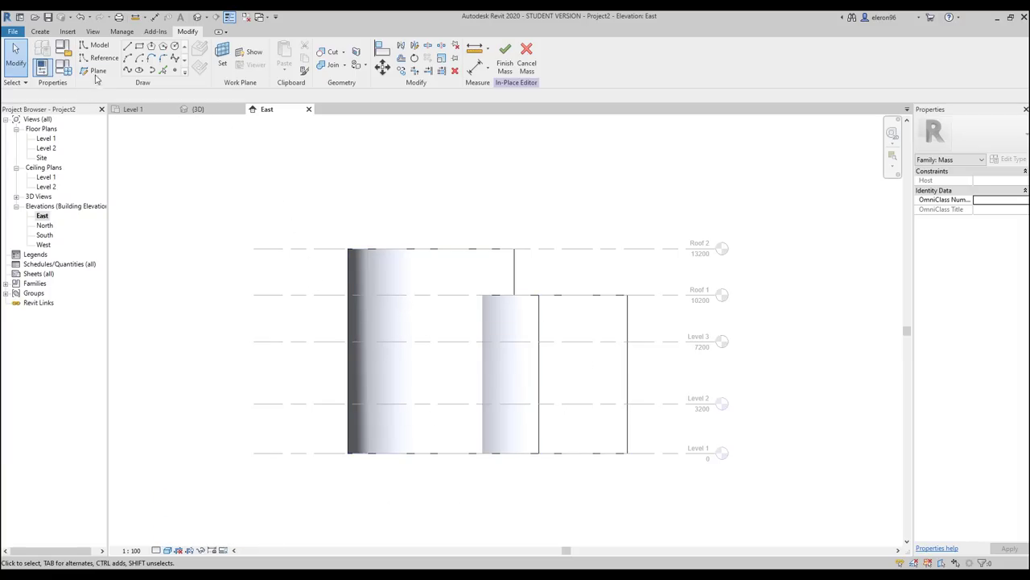
Set the work plane to Reference Plane : mid.
click(225, 55)
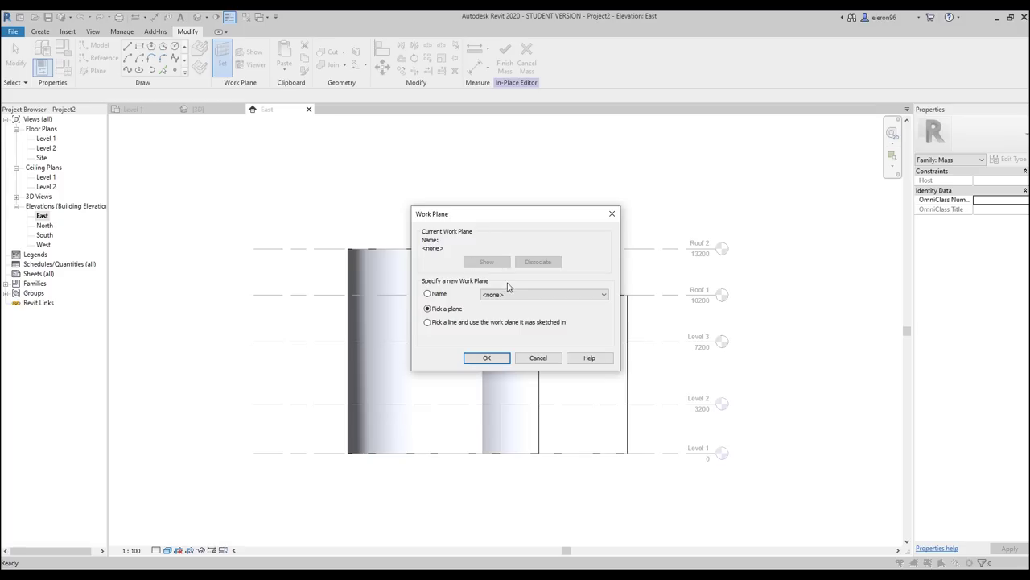
click(501, 295)
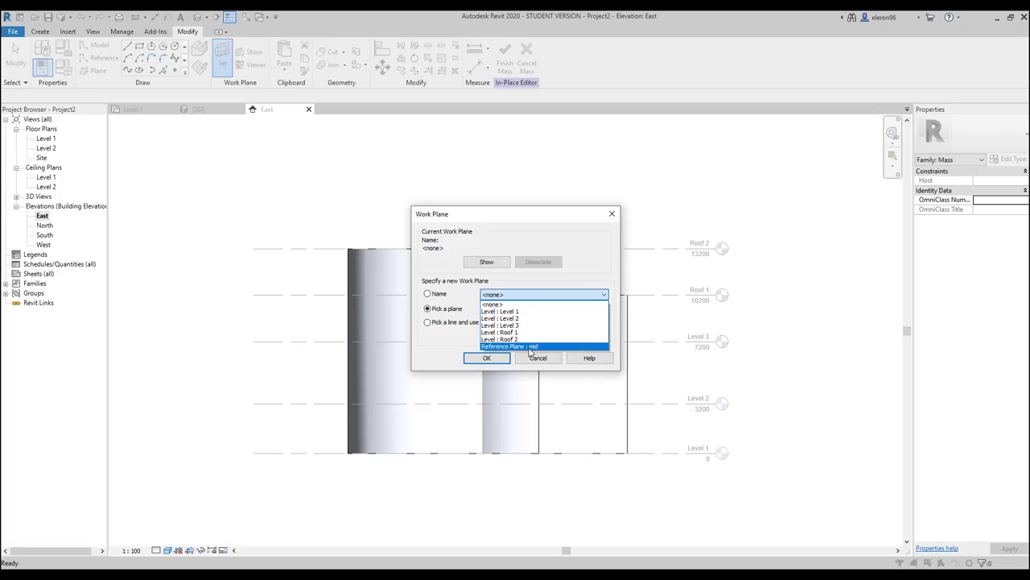
click(530, 347)
click(488, 358)
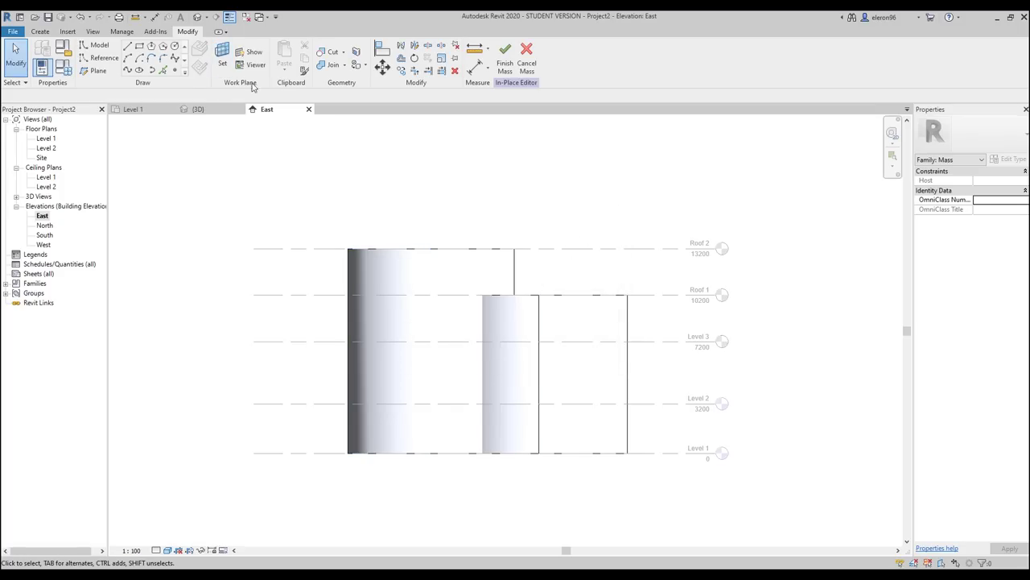
Sketch a closed roof-cut profile from the taller cylinder's rear top corner: 13000 mm slope down to the front, 2400 mm vertical, horizontal top, slanted closing line.
click(127, 47)
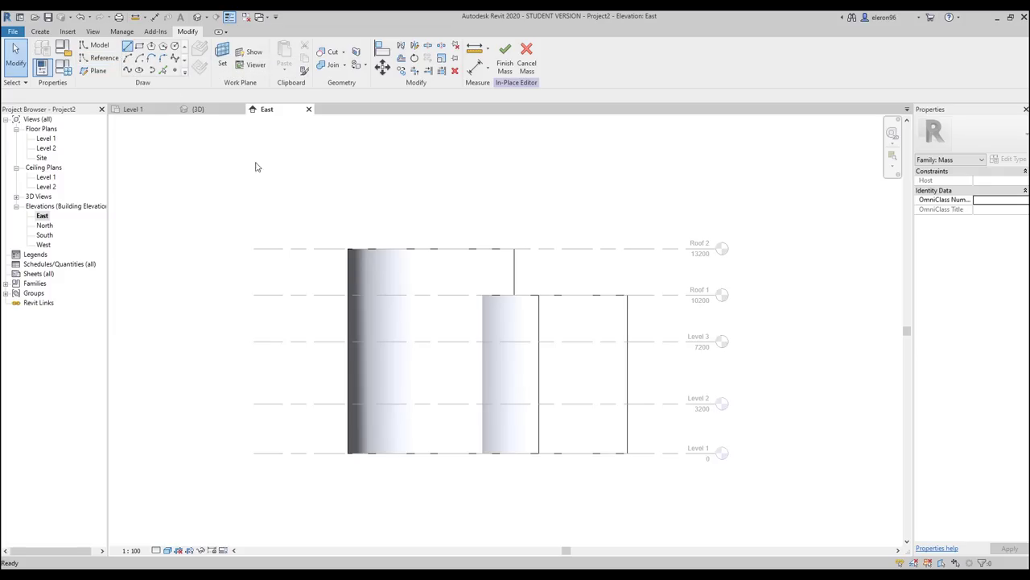
scroll(397, 239, up, 3)
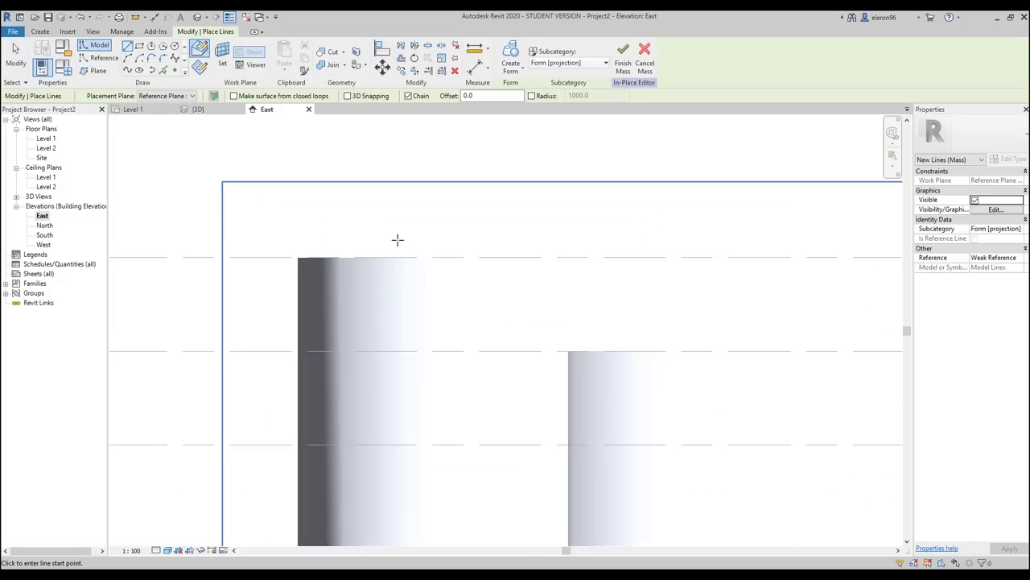
click(628, 258)
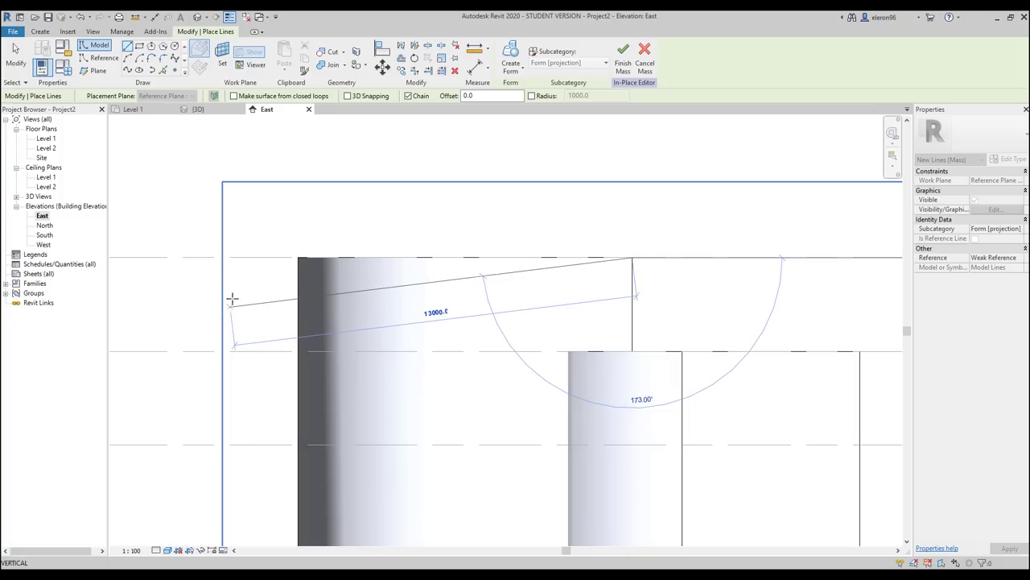
click(231, 305)
click(231, 232)
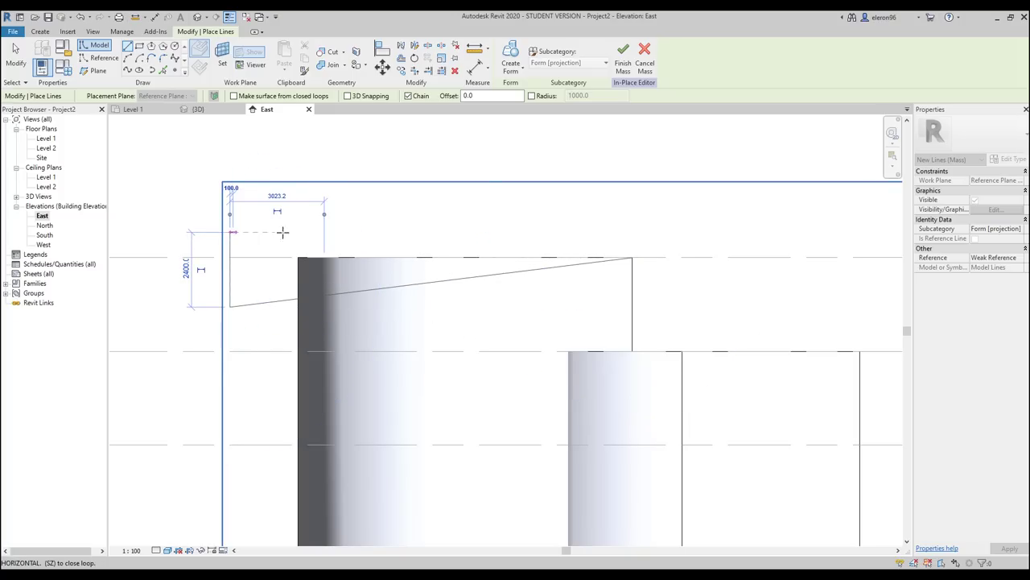
click(650, 232)
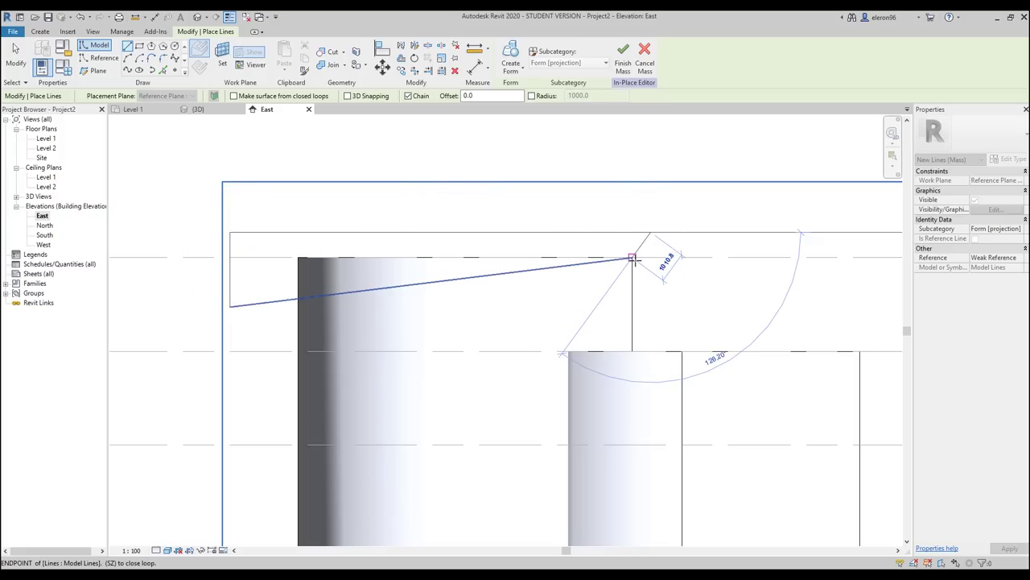
click(633, 258)
key(Escape)
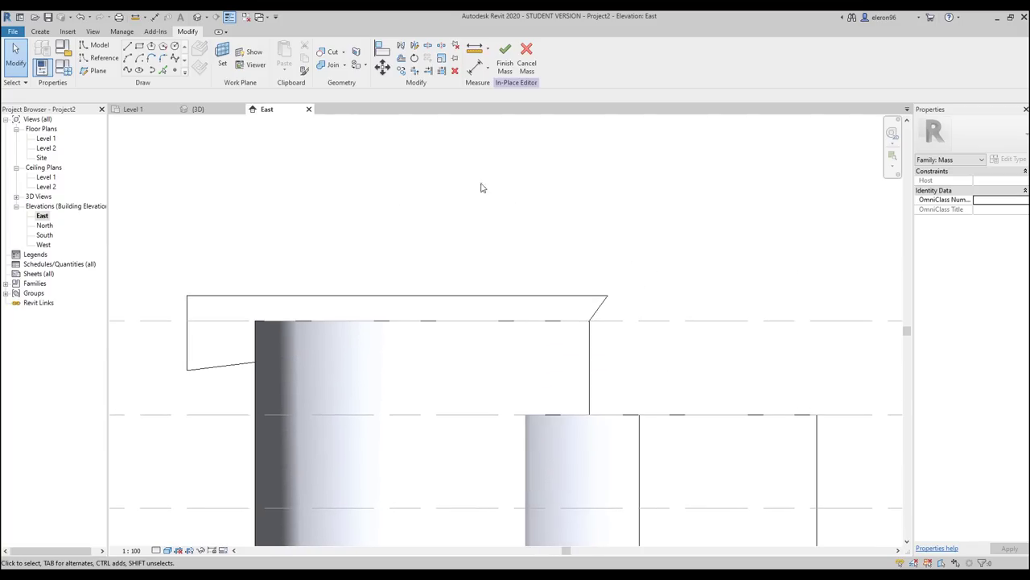
Create a void form from the sloped roof-cut profile in the 3D view.
click(198, 109)
shift+middle_drag(433, 257, 441, 308)
click(442, 309)
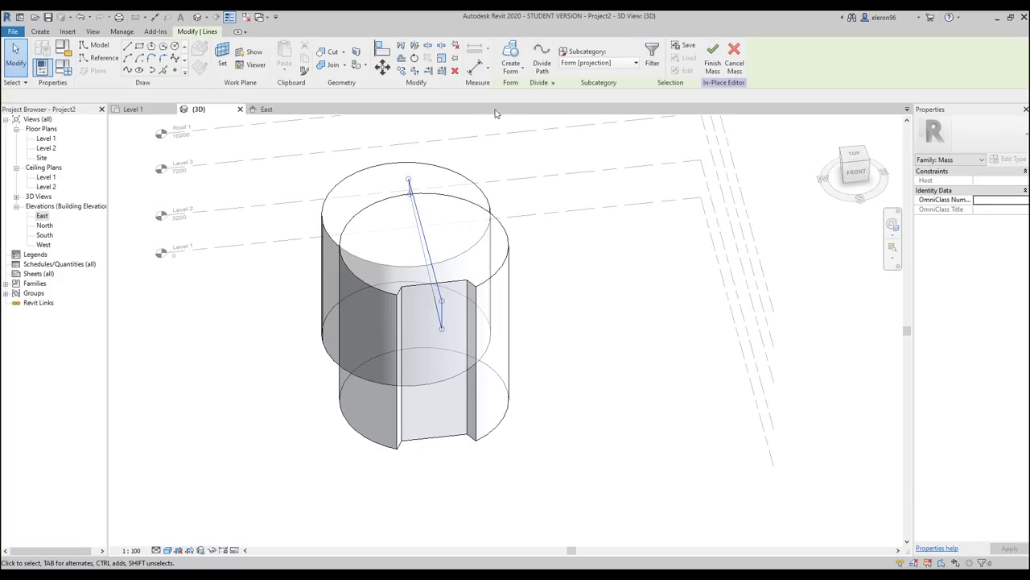
click(519, 71)
click(527, 109)
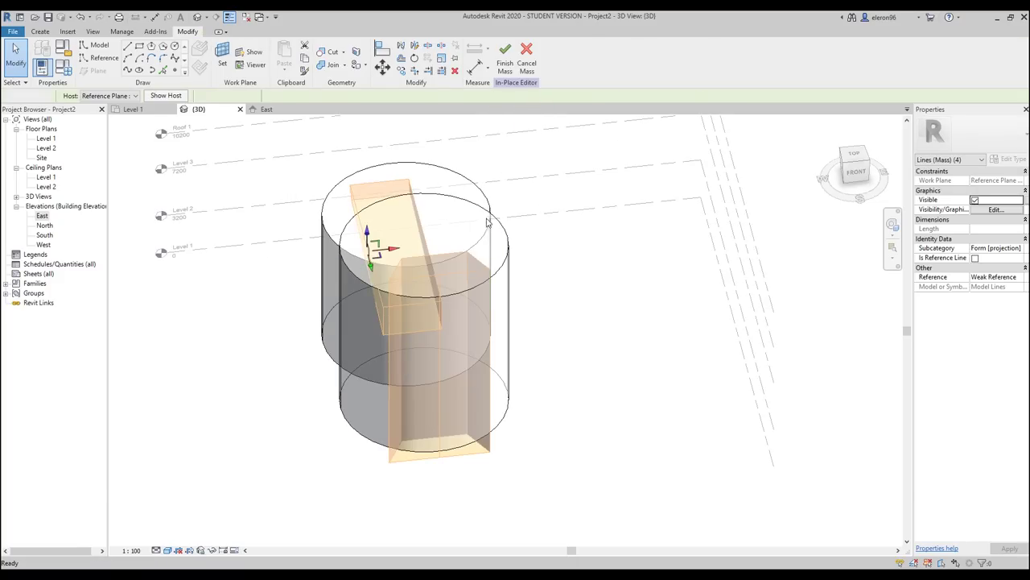
Stretch the roof-cut void outward on both sides beyond the cylinder walls.
drag(392, 252, 326, 242)
click(429, 270)
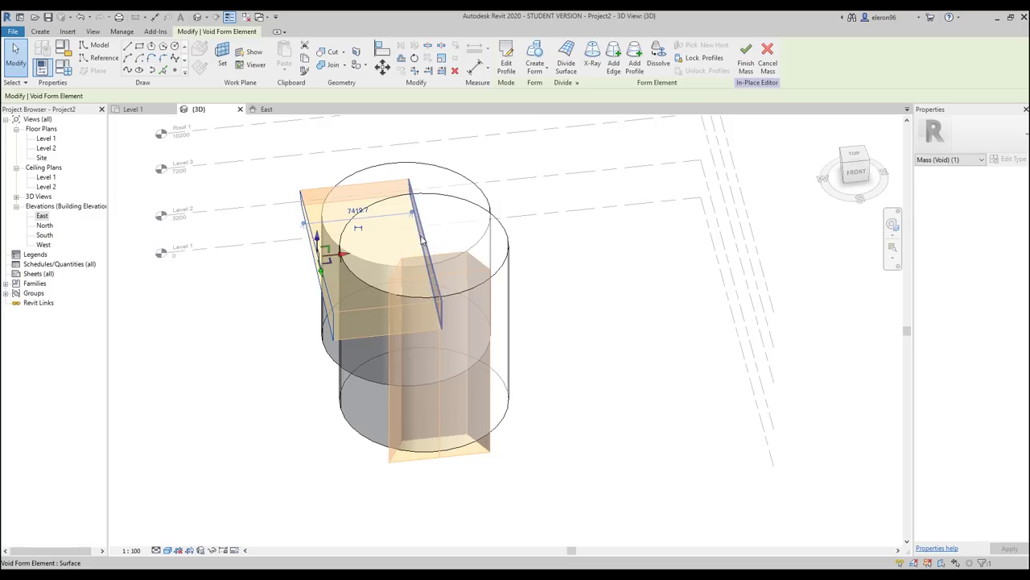
click(418, 246)
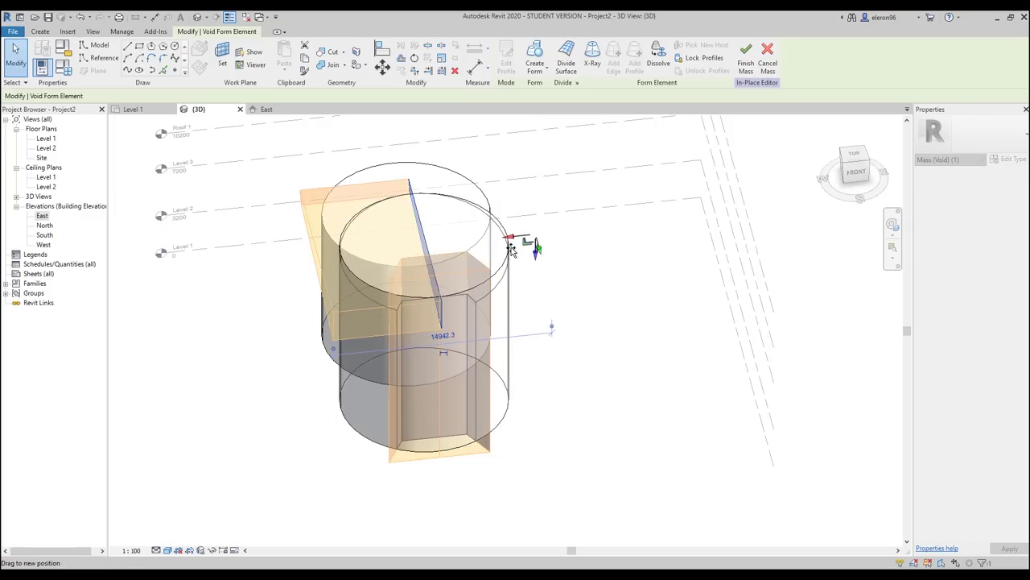
drag(510, 249, 599, 354)
click(599, 373)
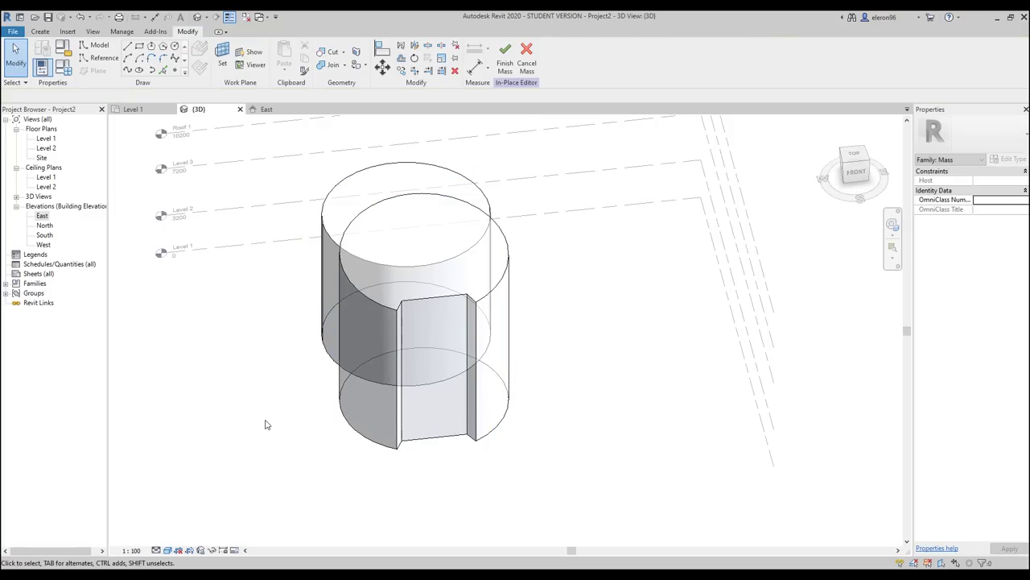
mouse_move(255, 414)
shift+middle_down()
mouse_move(396, 351)
mouse_move(483, 330)
shift+middle_up()
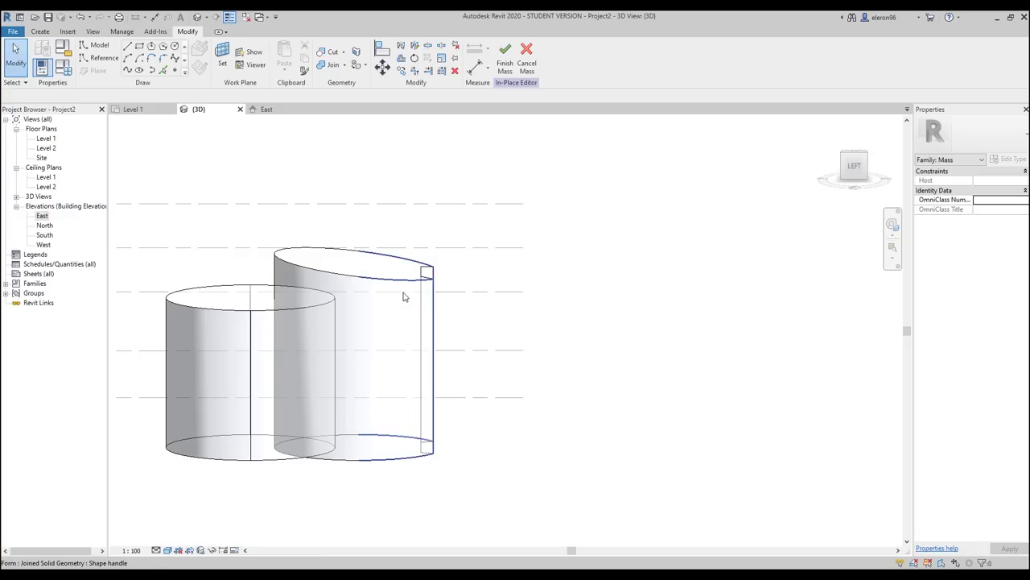
scroll(382, 349, down, 2)
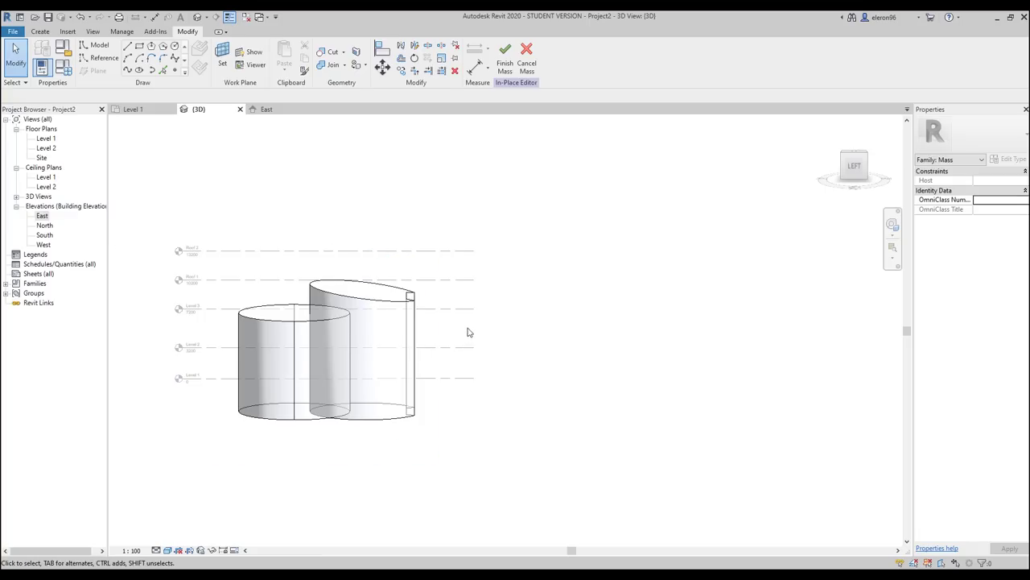
shift+middle_drag(469, 331, 431, 345)
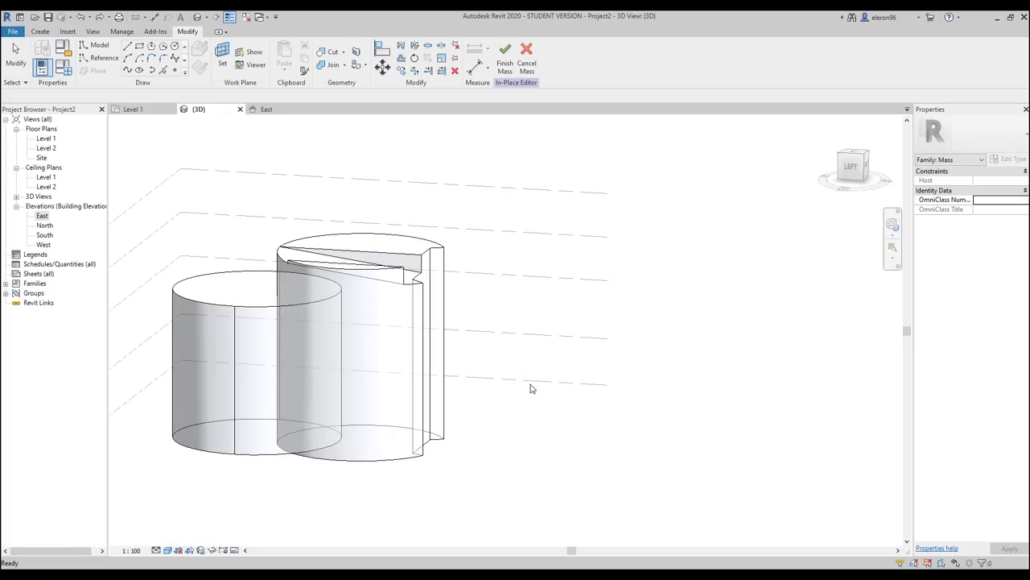
Undo the roof-cut void and delete its leftover profile lines.
key(ctrl+z)
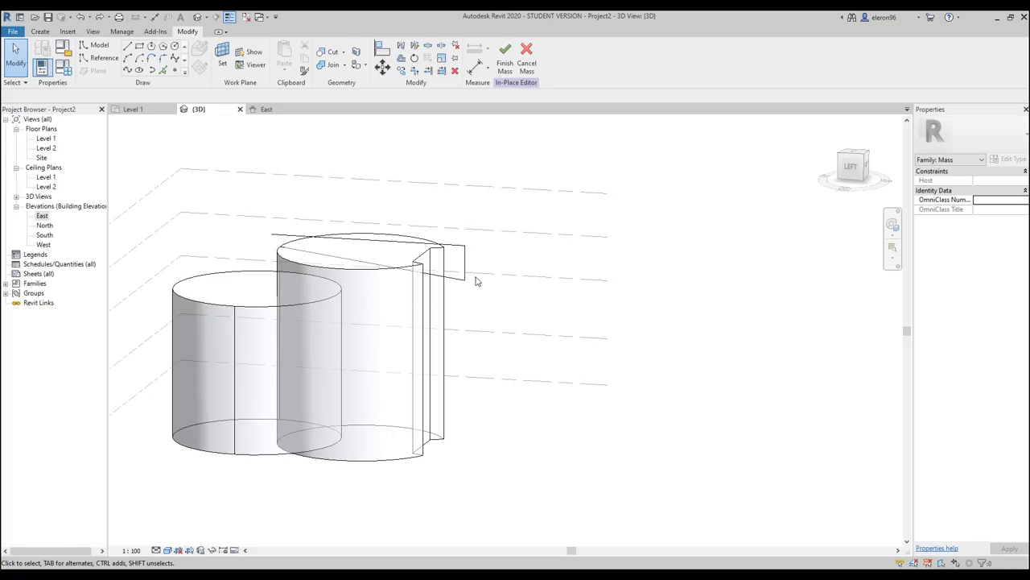
click(465, 276)
key(Delete)
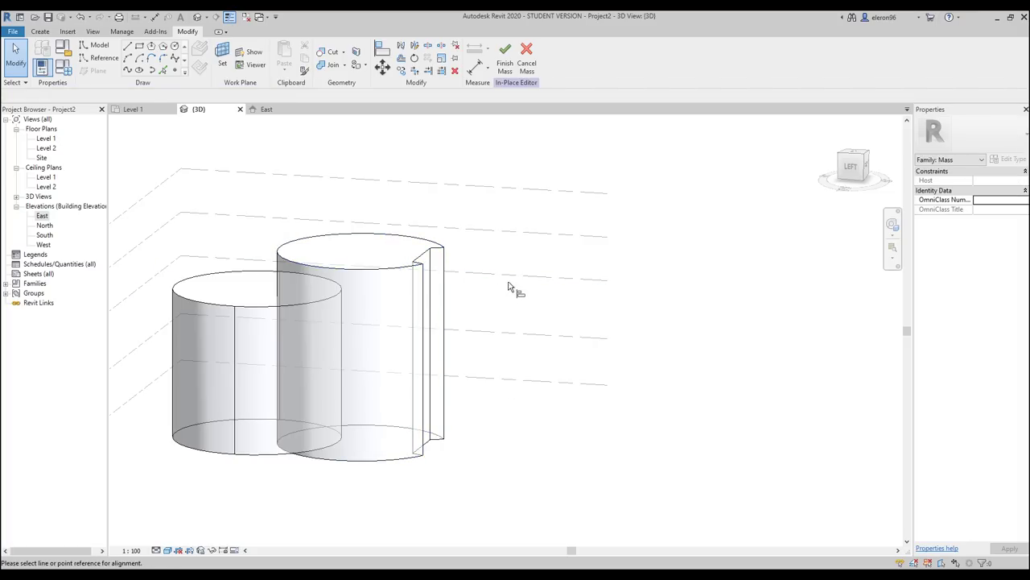
Align the top of the front cylinder to Roof 1 and the top of the rear cylinder to Roof 2.
key(a)
key(l)
middle_drag(478, 325, 599, 324)
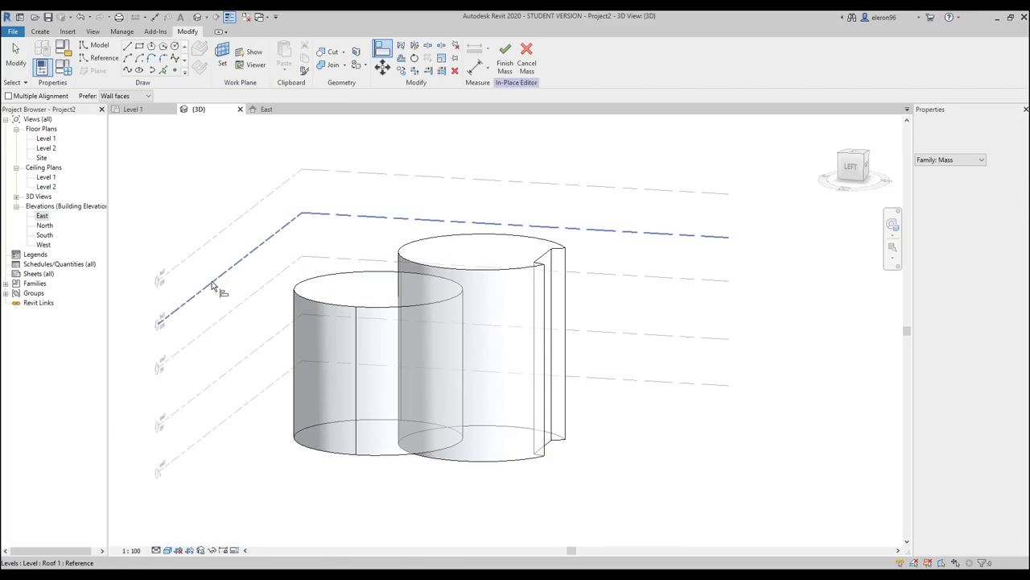
click(440, 264)
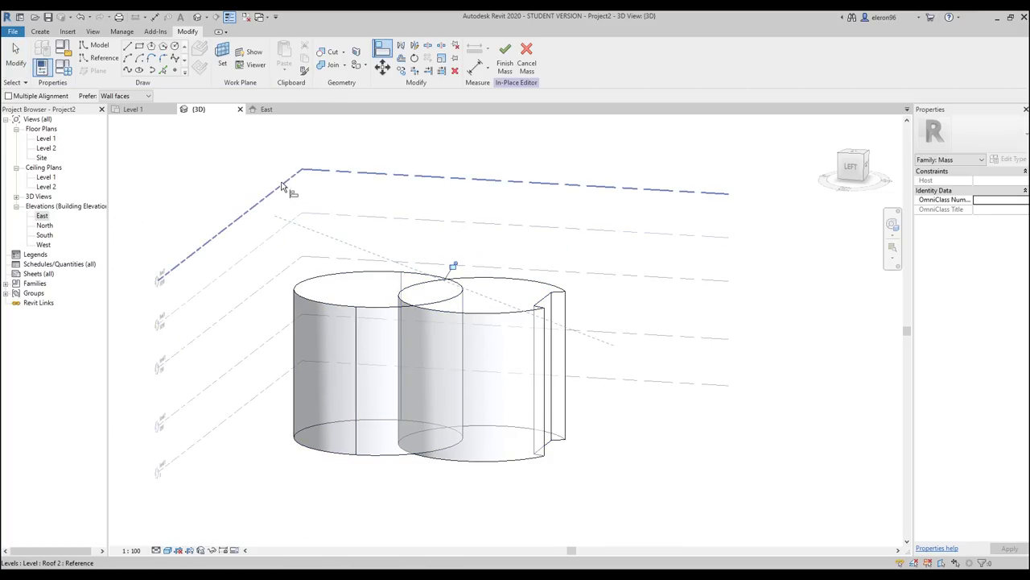
click(319, 284)
key(Escape)
Open the East elevation and set the work plane to Reference Plane : mid.
shift+middle_drag(278, 416, 534, 355)
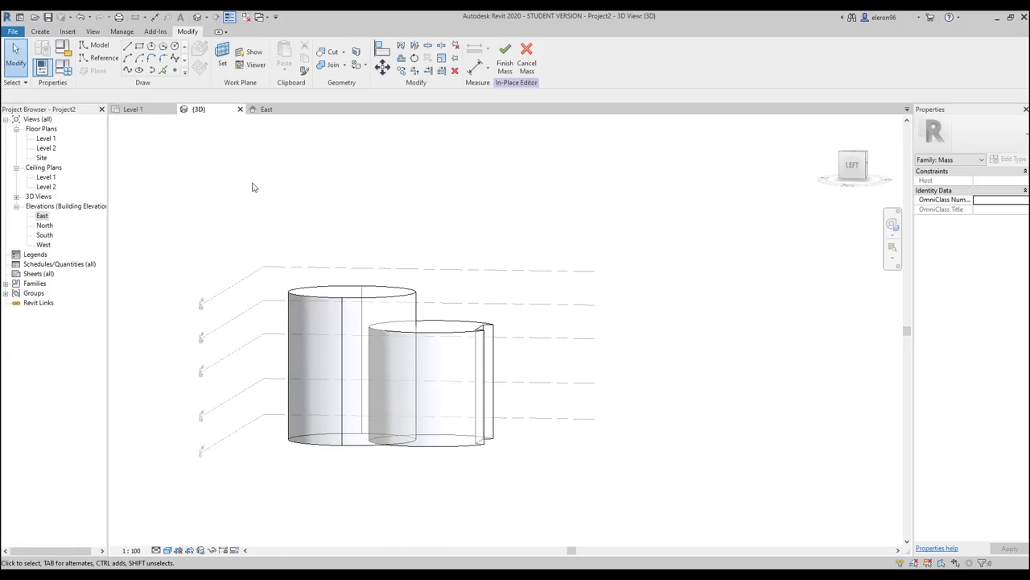
click(263, 108)
scroll(526, 301, down, 3)
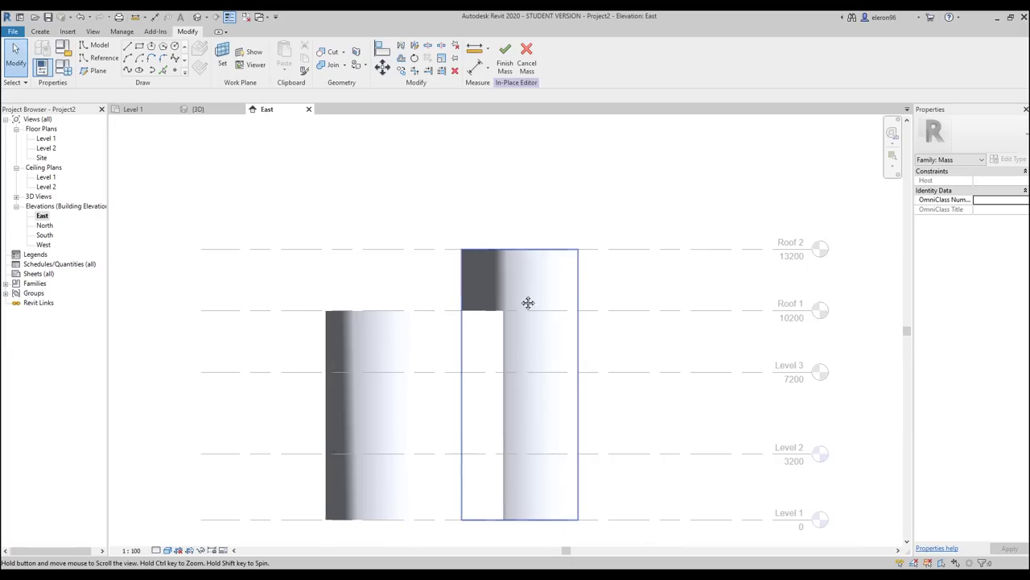
scroll(442, 279, up, 1)
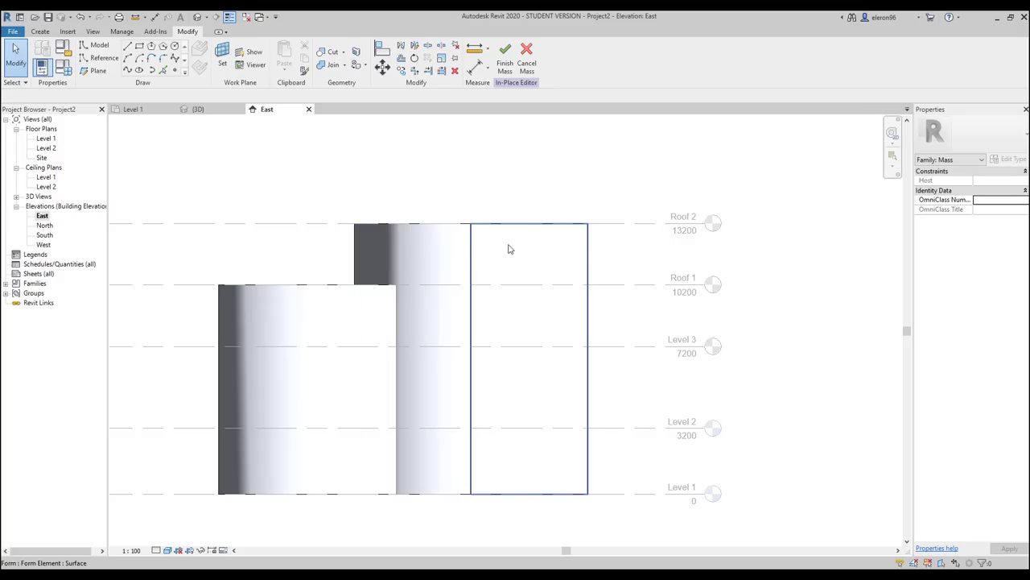
scroll(519, 244, up, 2)
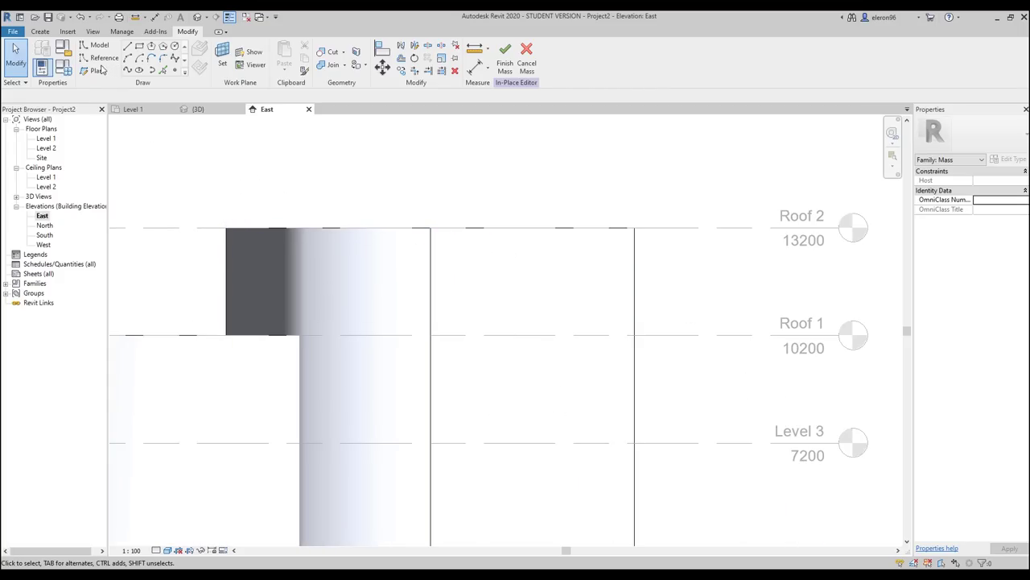
click(223, 57)
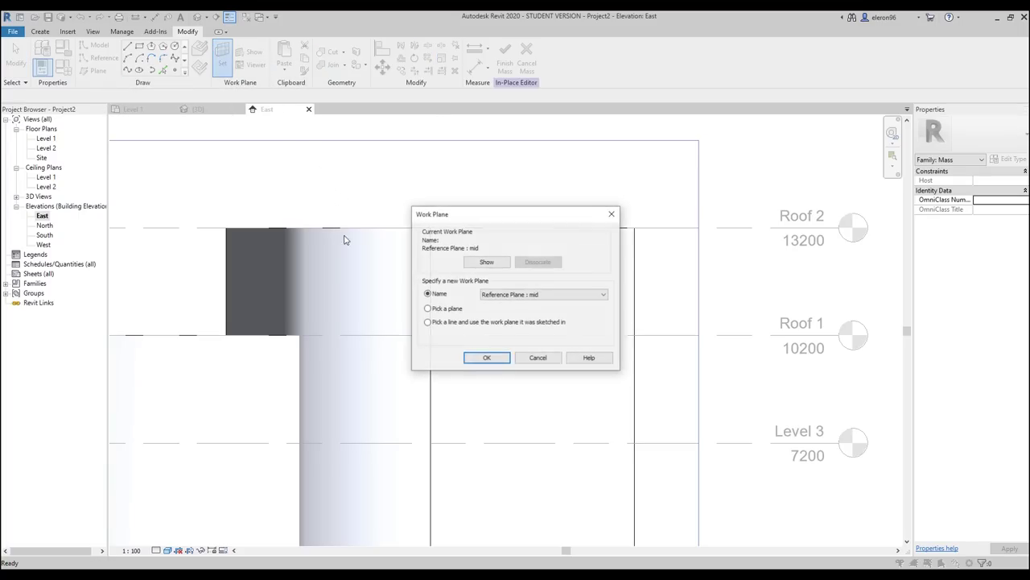
click(487, 360)
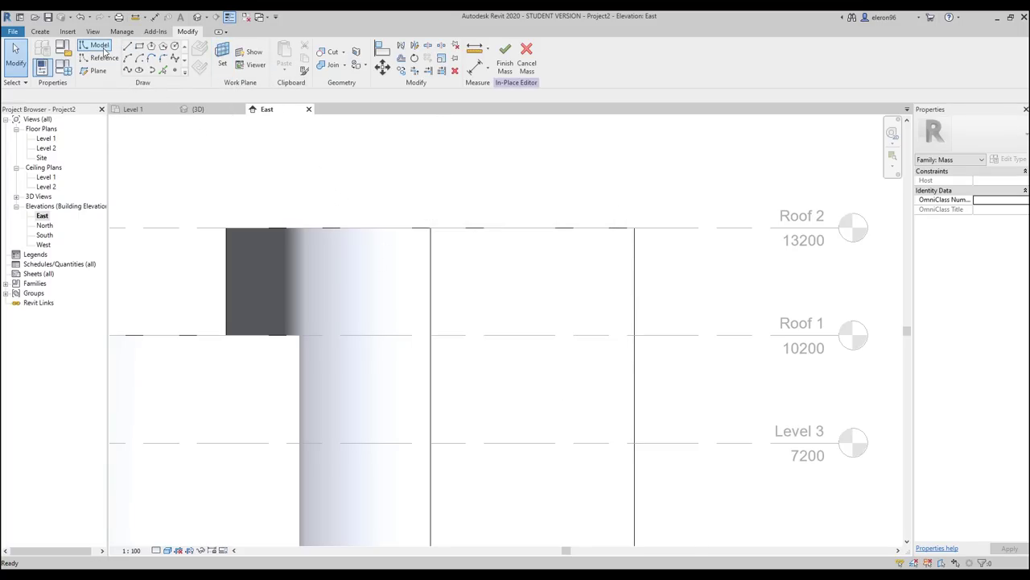
Sketch a closed roof-cut profile from the rear cylinder's outer top corner: 12800 mm line sloping 4°, 1800 mm vertical, horizontal top, slanted closing line.
click(131, 47)
click(226, 227)
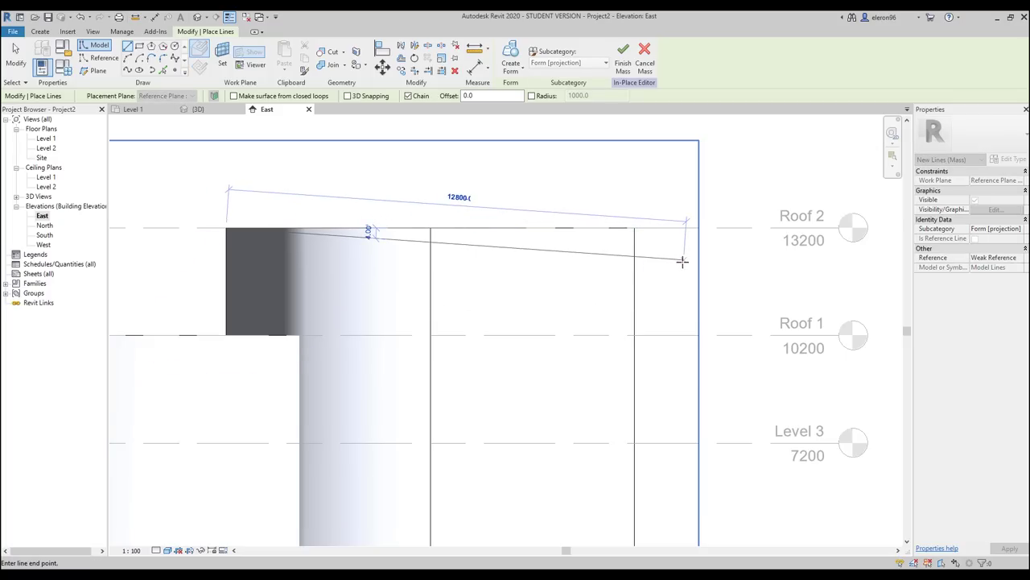
click(682, 259)
click(683, 176)
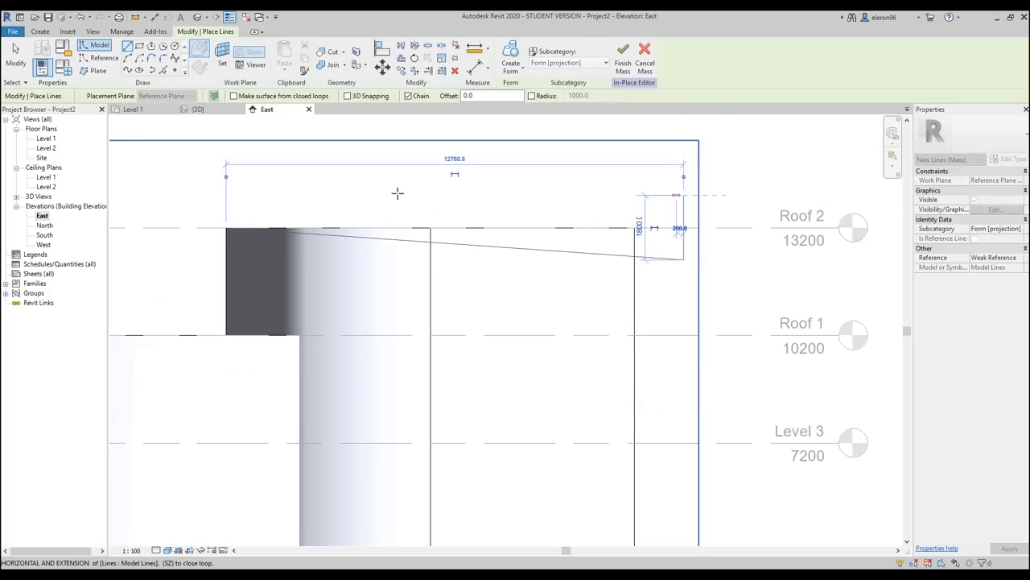
click(204, 195)
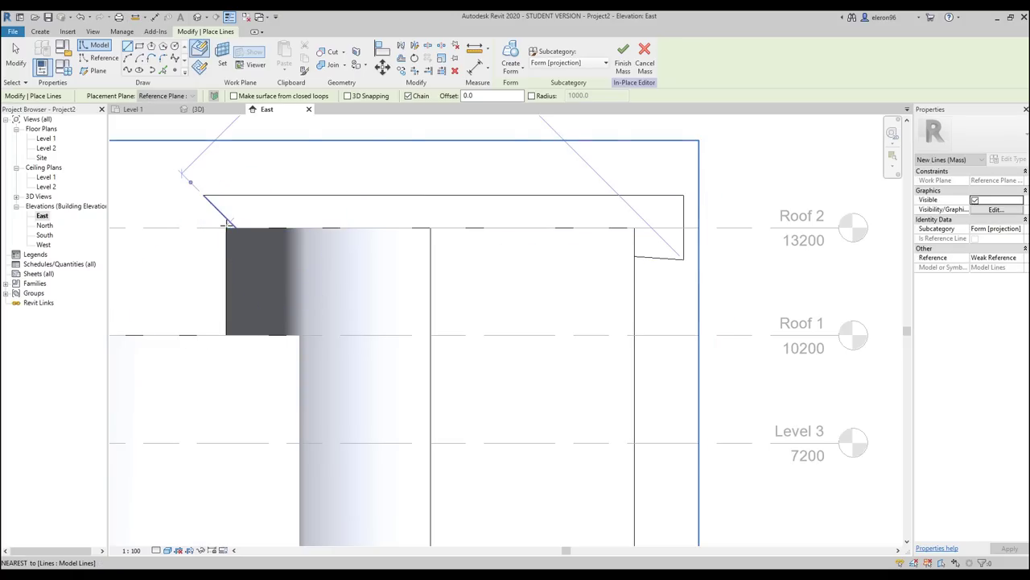
click(229, 226)
key(Escape)
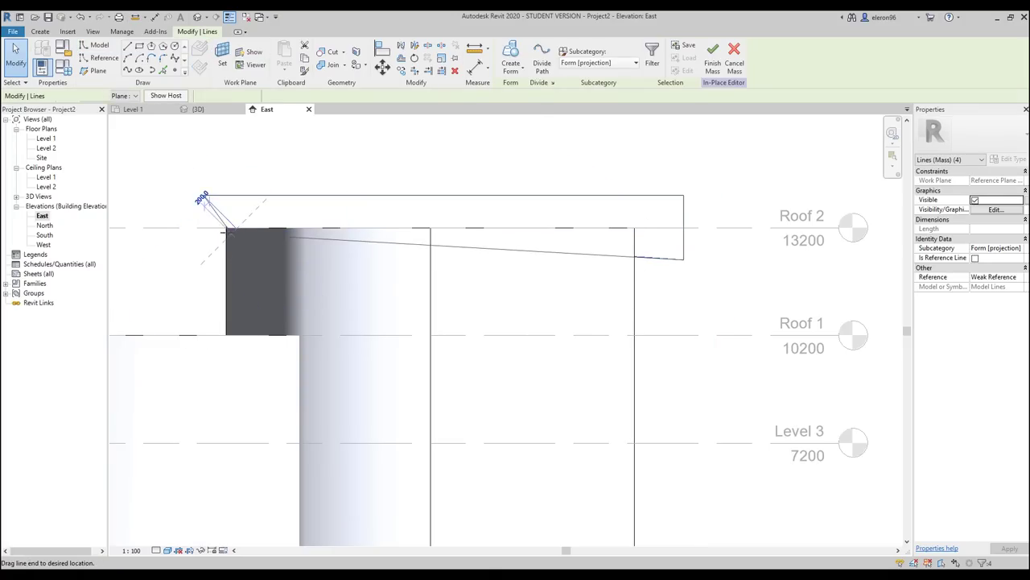
key(l)
key(i)
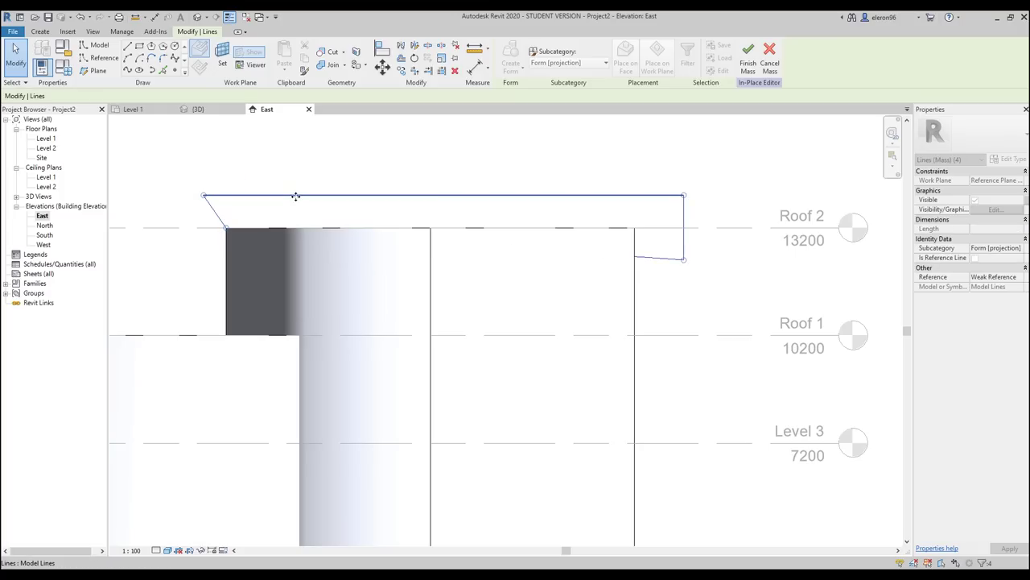
key(Escape)
key(Escape)
Create a void form from the closed roof-cut profile in the 3D view.
key(Tab)
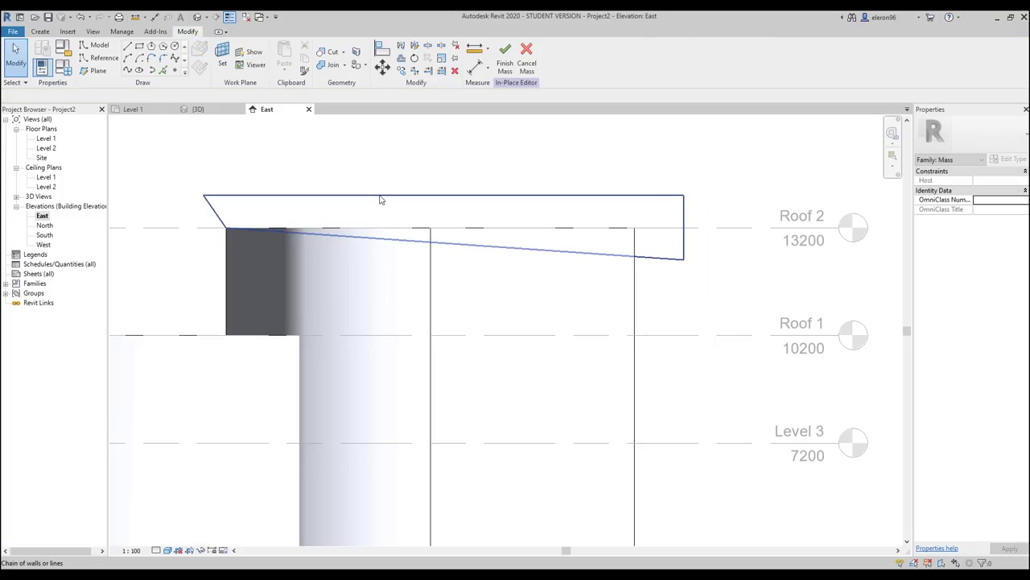
click(198, 109)
shift+middle_drag(347, 240, 424, 246)
click(424, 247)
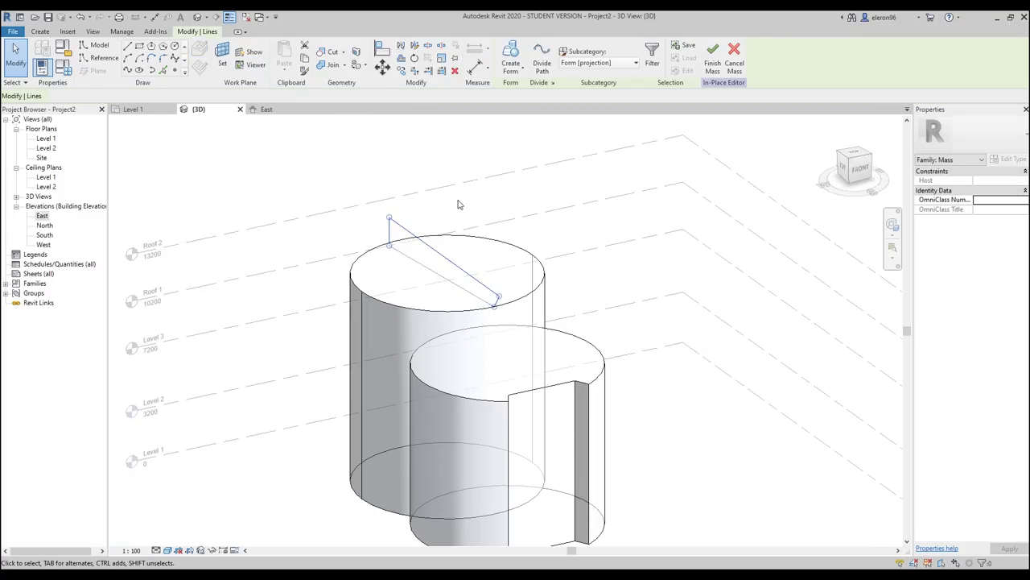
click(512, 66)
click(524, 111)
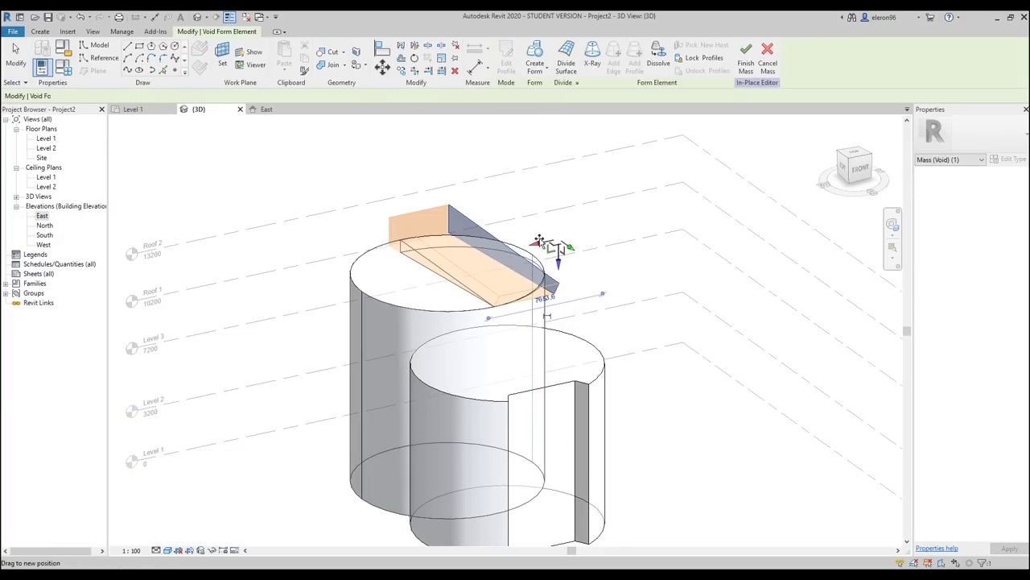
Stretch the void sideways so it cuts the whole top of the rear cylinder into a slope.
click(459, 278)
drag(458, 278, 354, 278)
click(303, 168)
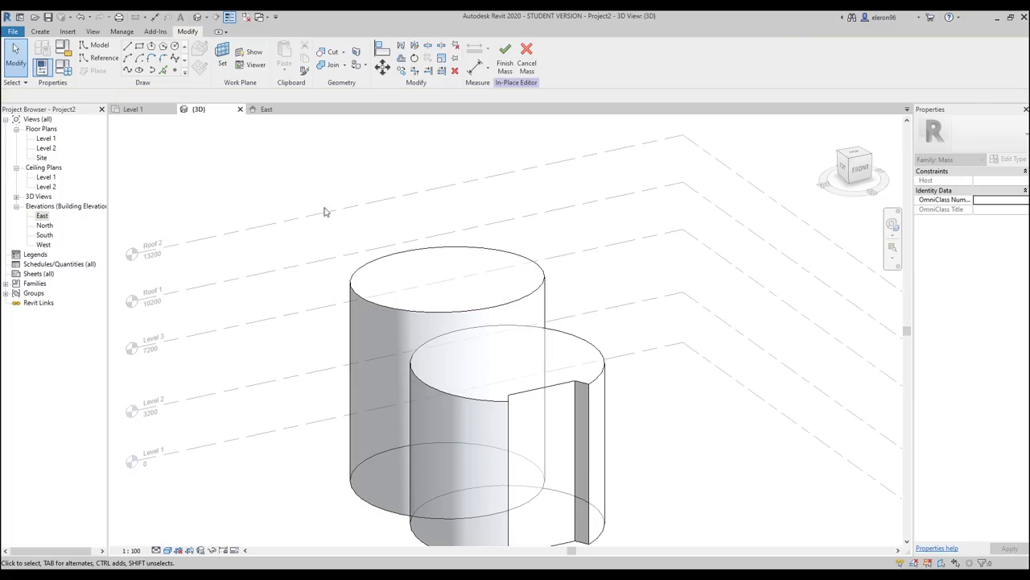
shift+middle_drag(382, 289, 526, 299)
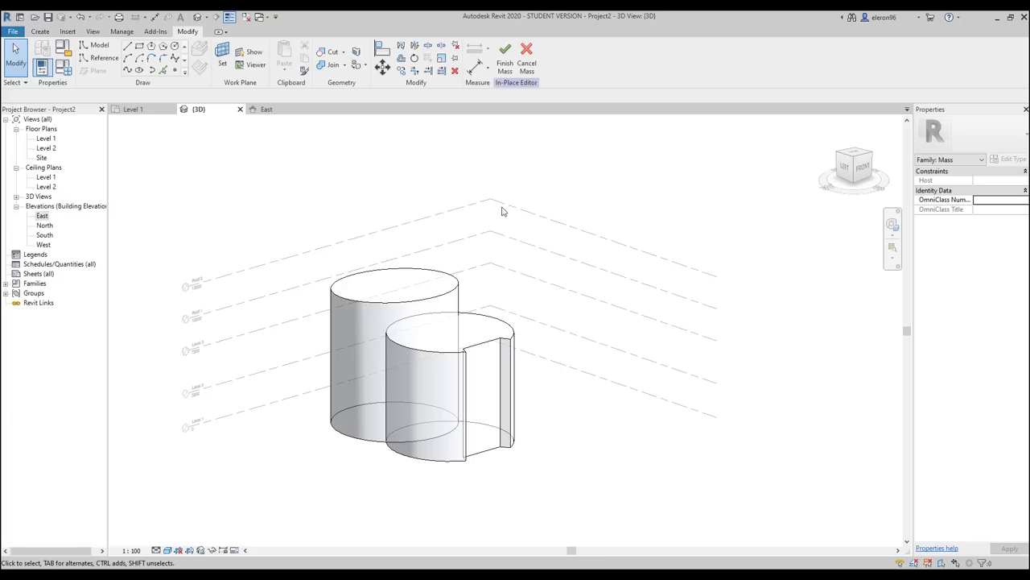
Join the geometry of the rear cylinder with the front cylinder in the 3D view.
click(133, 111)
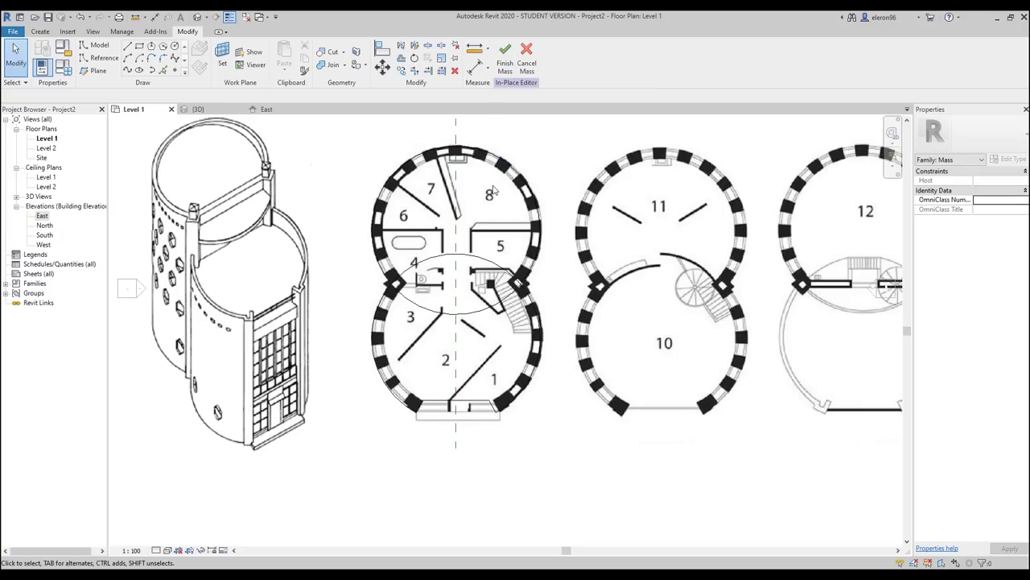
scroll(451, 189, up, 2)
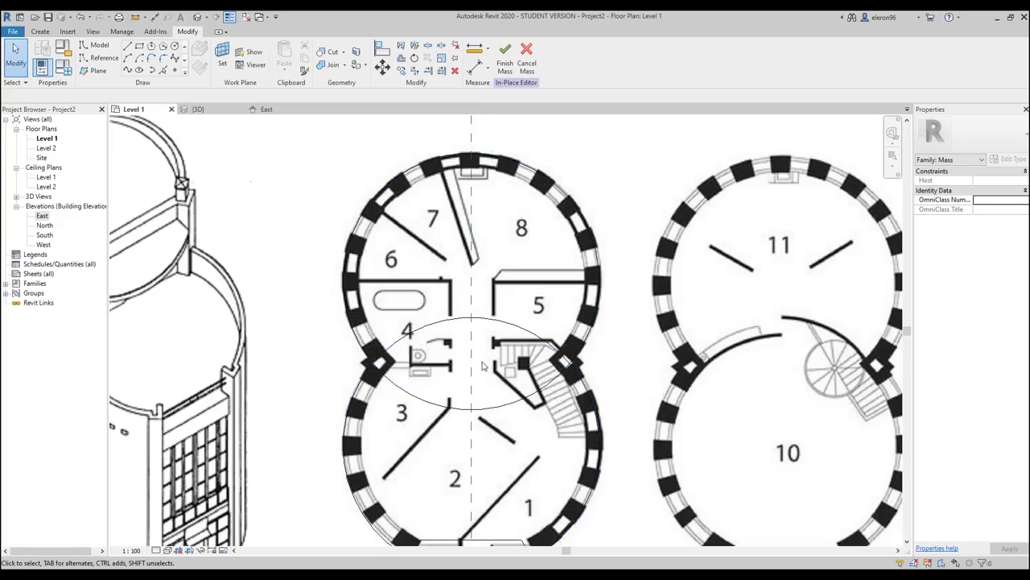
click(198, 110)
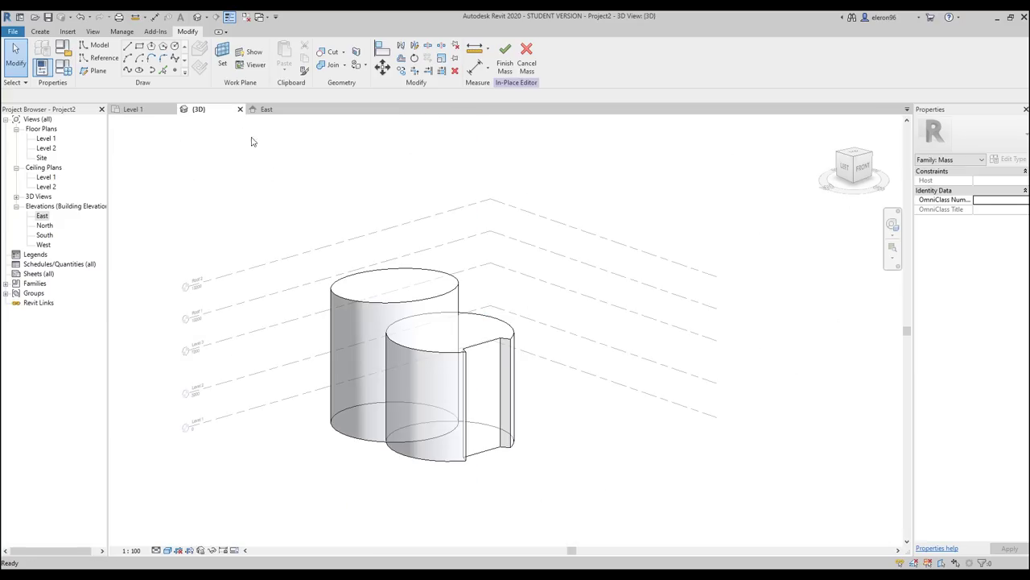
shift+middle_drag(349, 354, 403, 397)
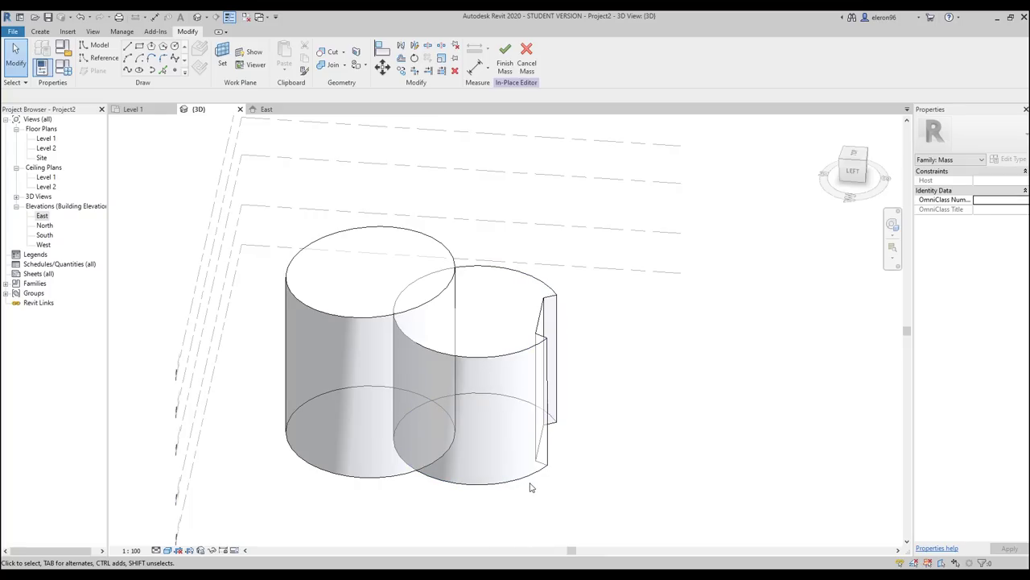
click(328, 65)
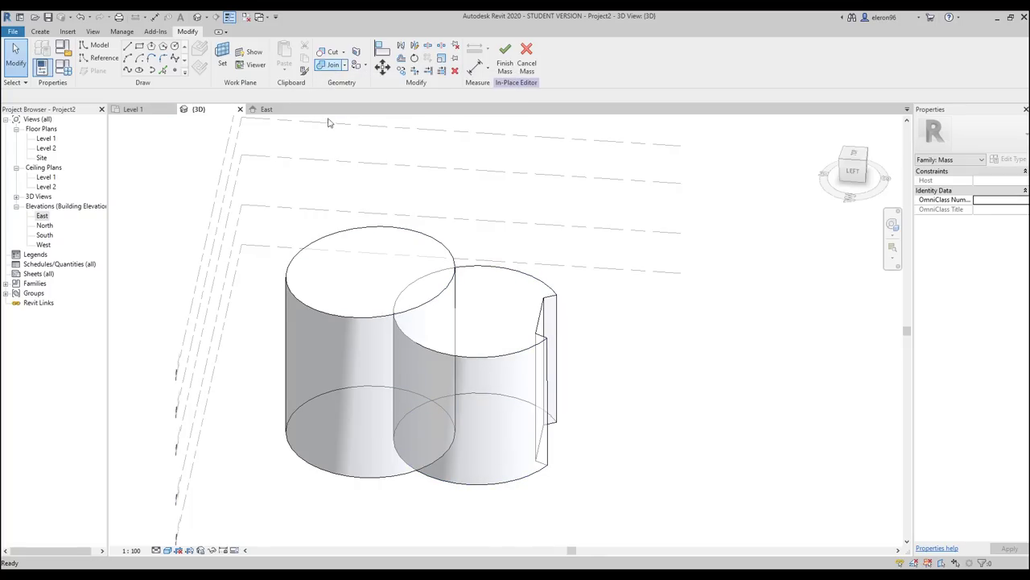
click(326, 292)
click(460, 388)
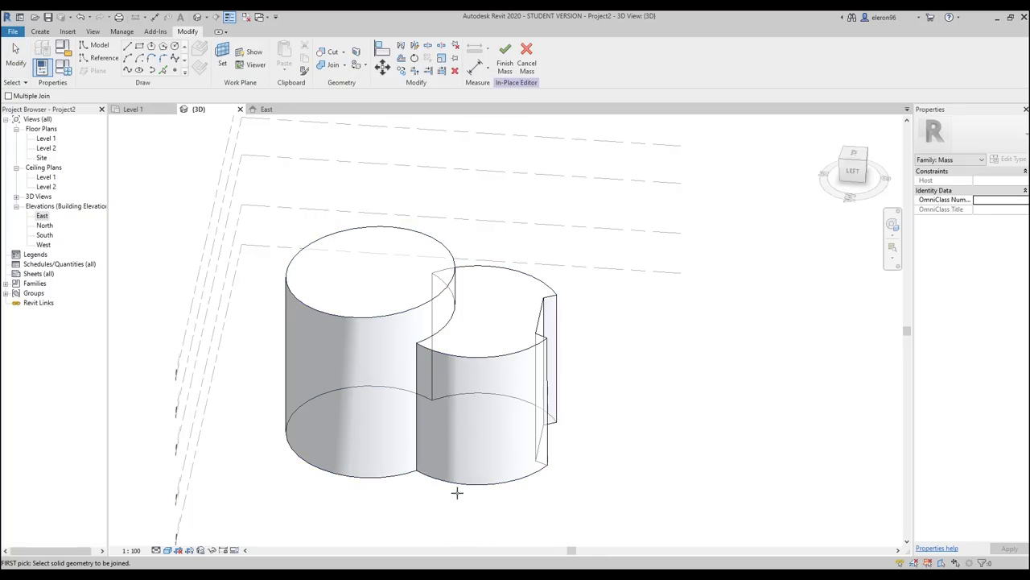
key(Escape)
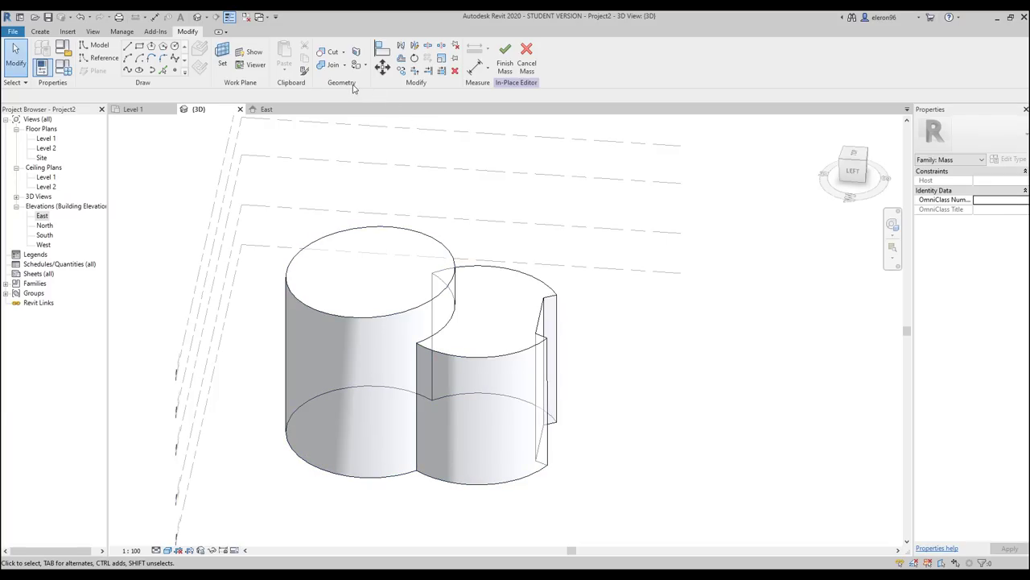
Finish the in-place mass and bring up the architectural building tools.
shift+middle_drag(501, 271, 402, 317)
click(504, 65)
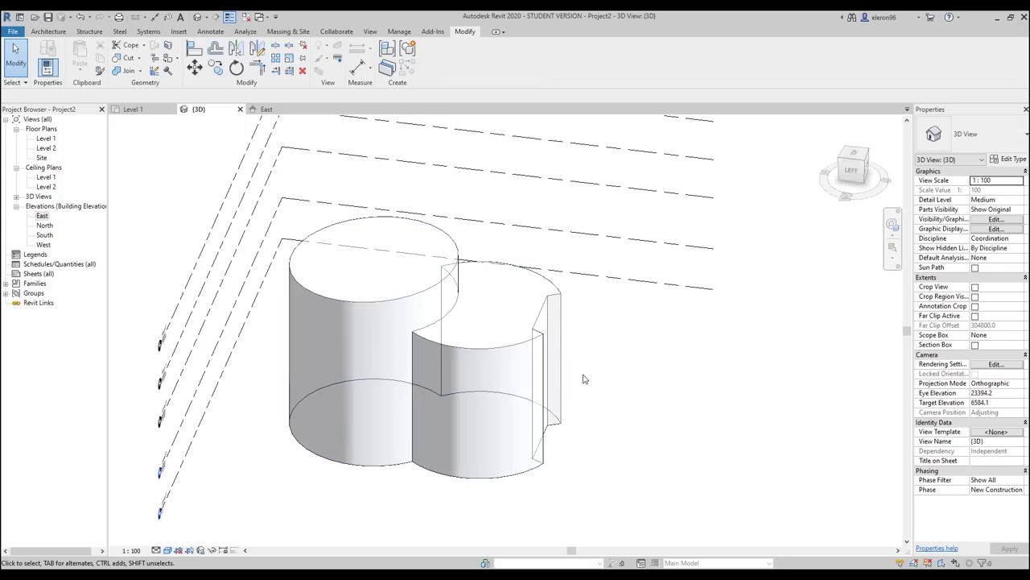
click(47, 33)
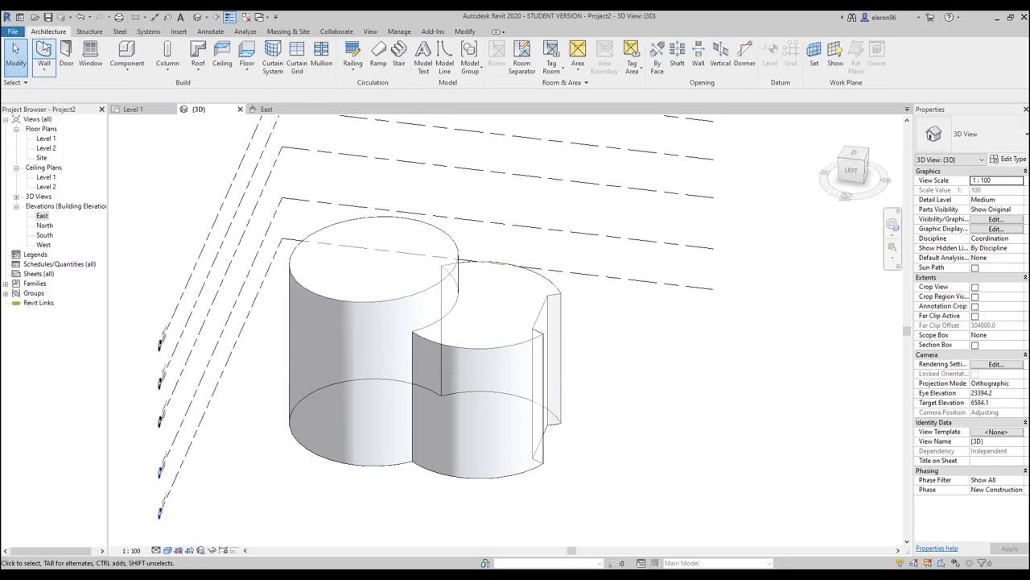
Measure the thickness of the outer wall beside room 4 on the Level 1 reference plan.
click(44, 53)
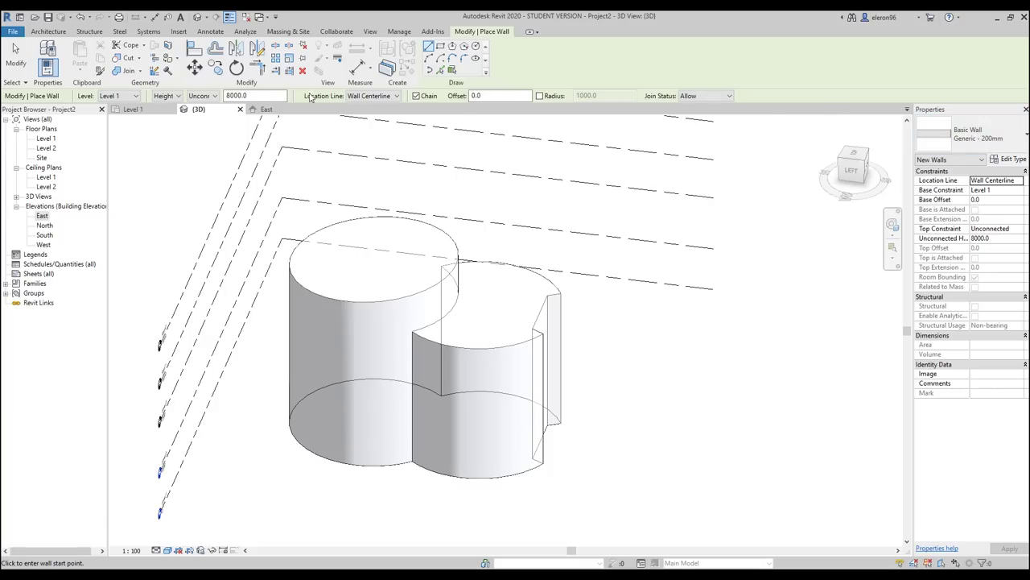
click(133, 109)
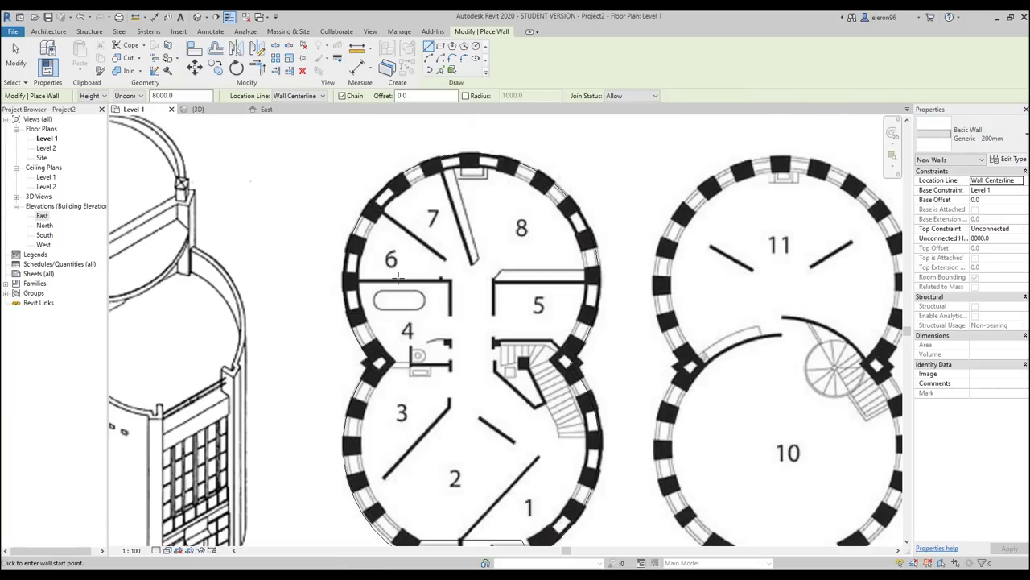
scroll(366, 287, up, 5)
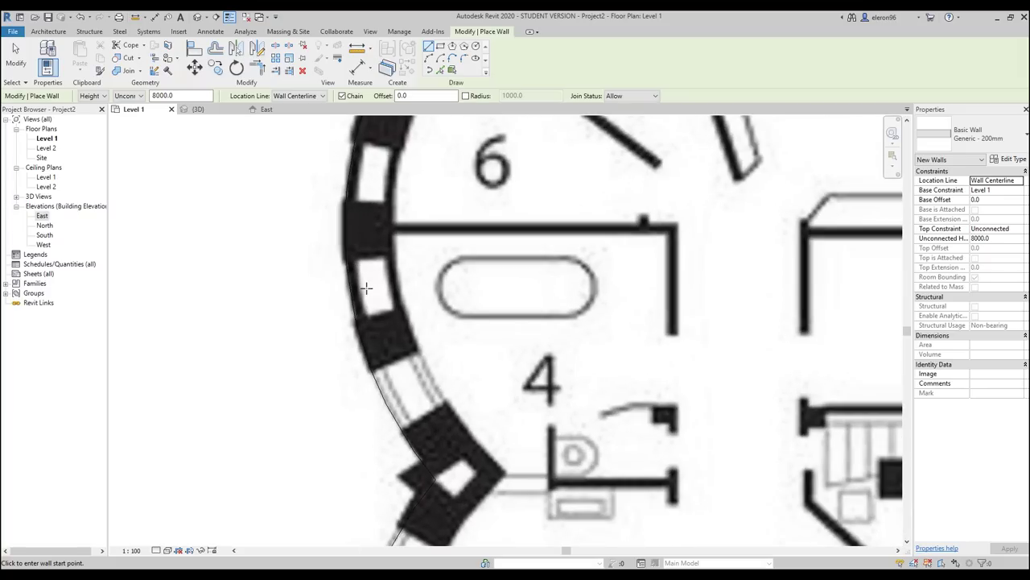
click(137, 16)
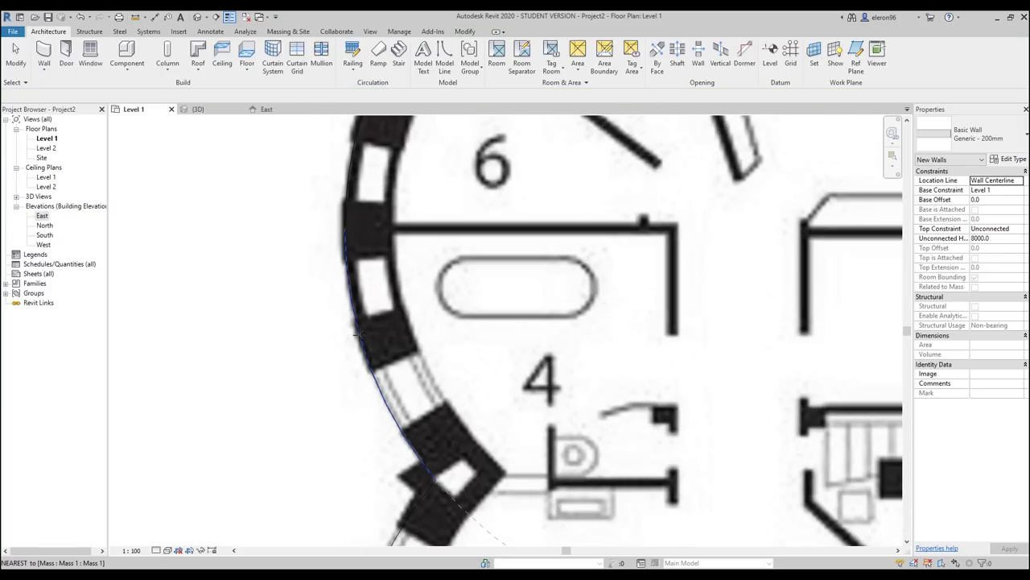
click(346, 305)
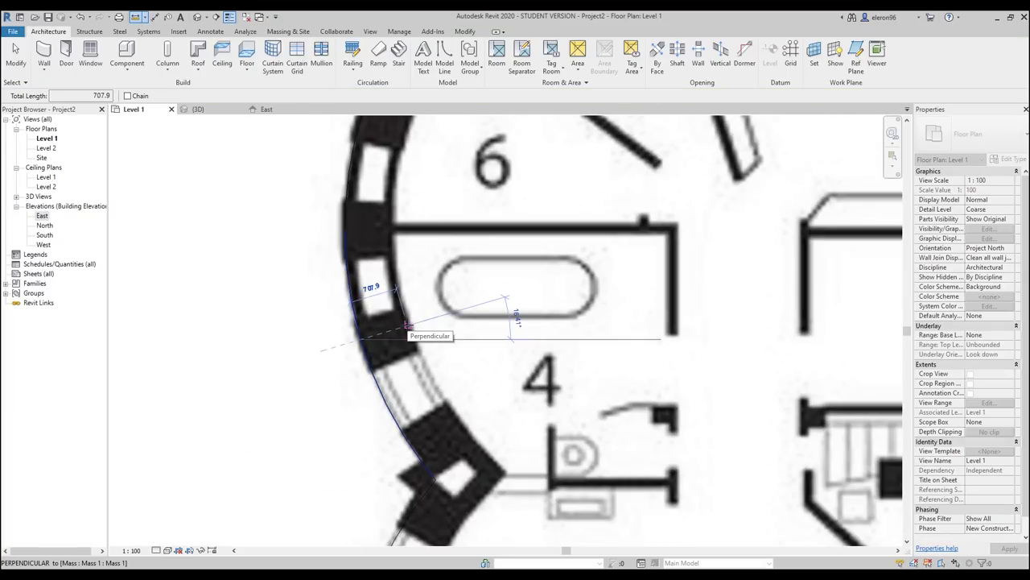
key(Escape)
key(Escape)
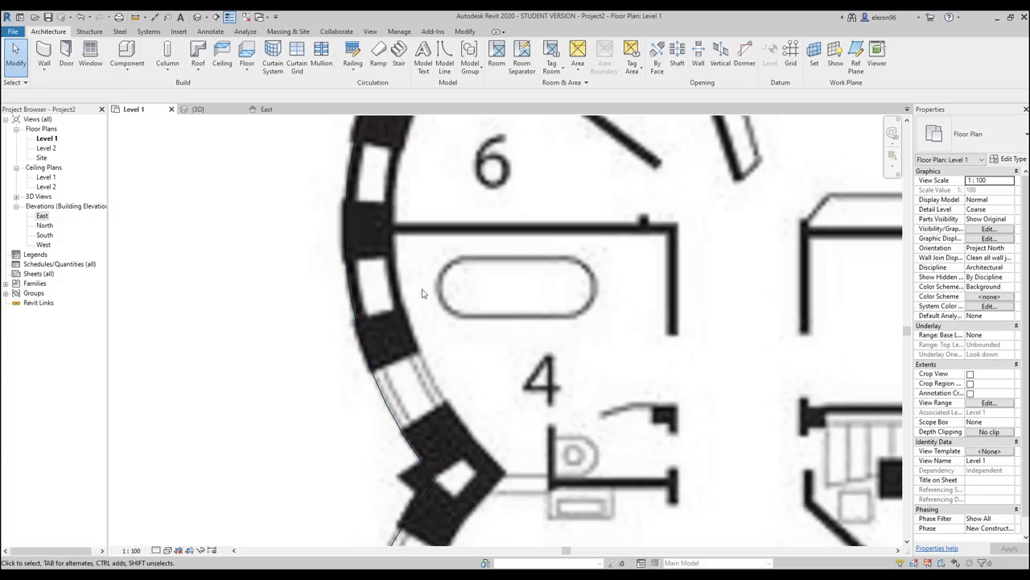
Duplicate the Generic - 200mm basic wall type as Generic - 700mm and set its structure layer to the matching thickness.
click(198, 109)
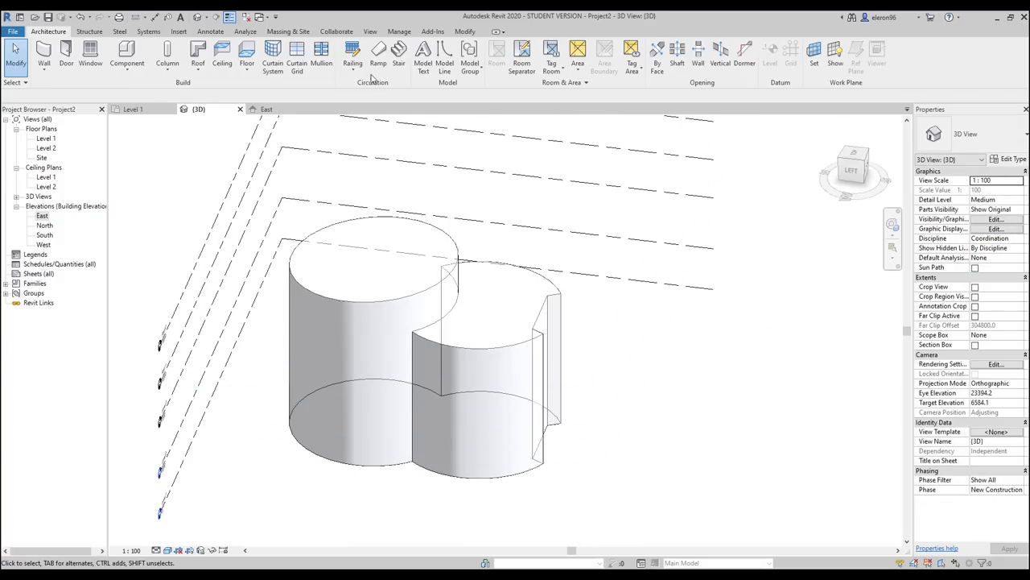
click(43, 55)
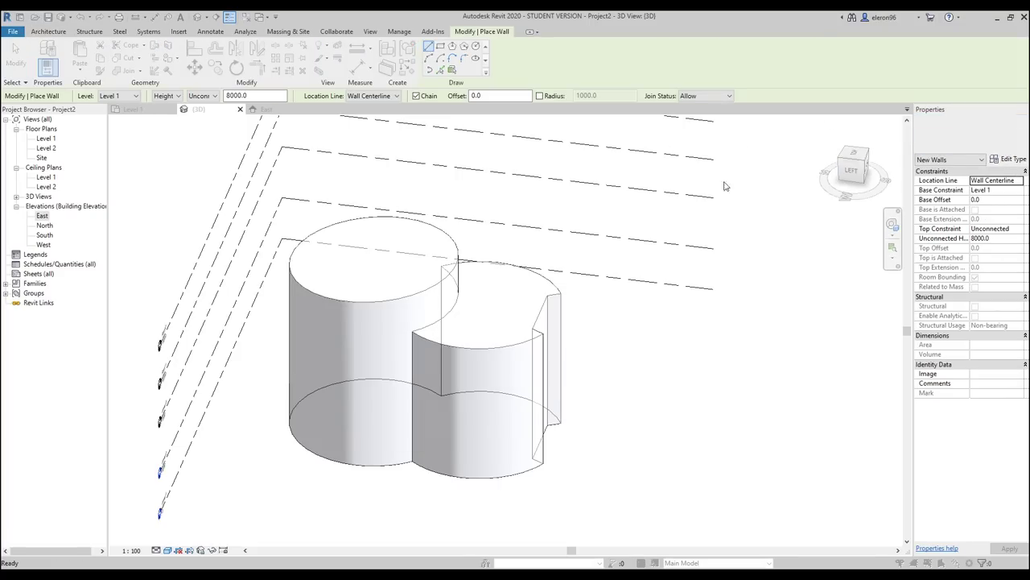
click(1009, 159)
click(596, 169)
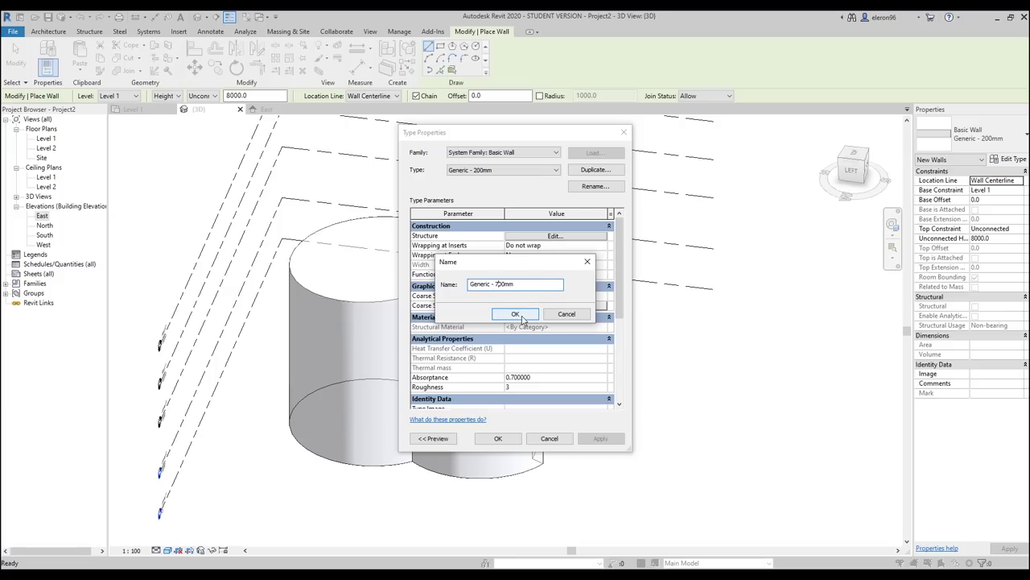
click(522, 317)
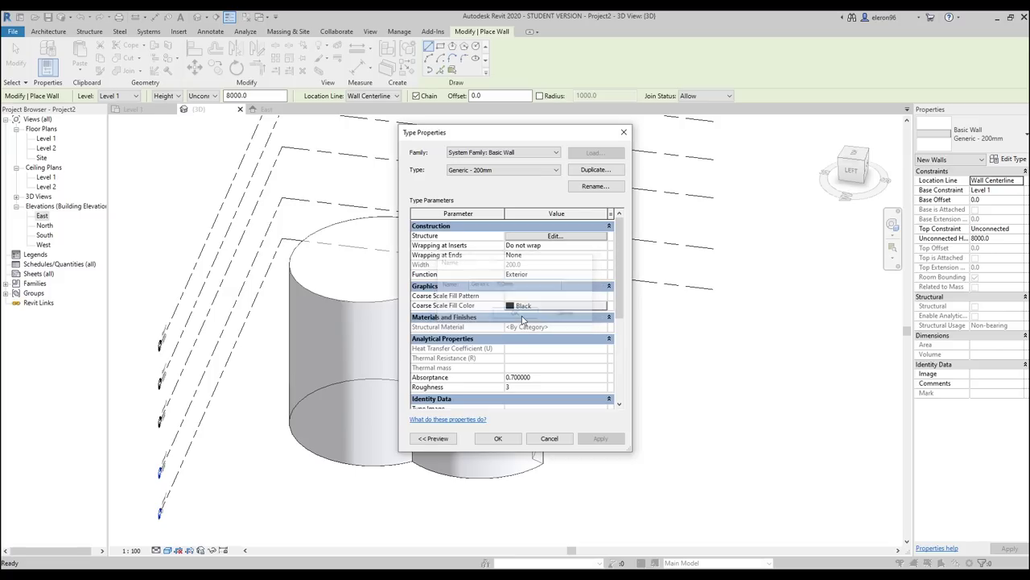
click(554, 235)
click(538, 260)
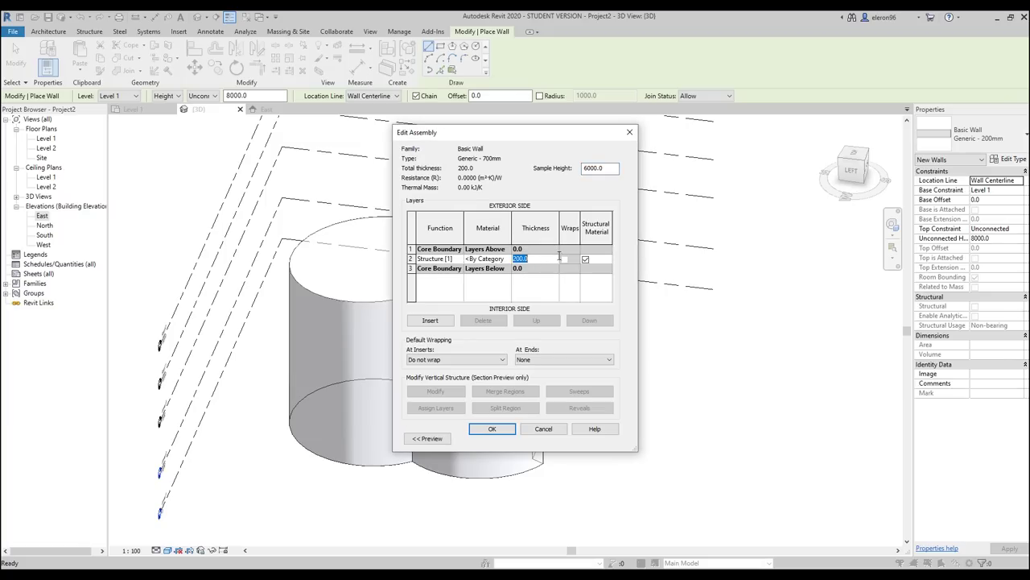
click(491, 428)
click(501, 439)
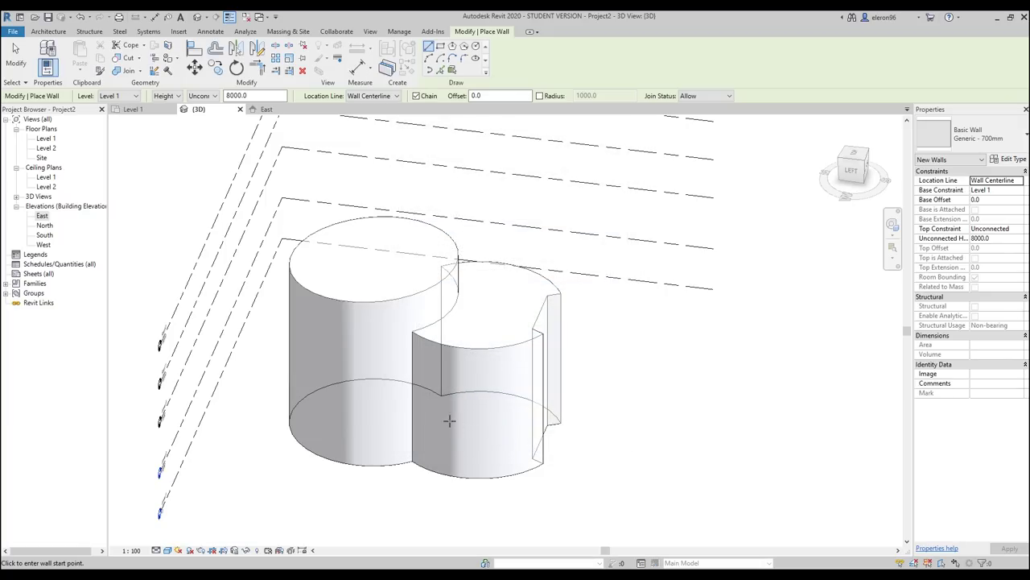
Set the wall to be placed by picking mass faces, with the location line at Finish Face: Exterior, and check it against the Level 1 plan.
click(453, 72)
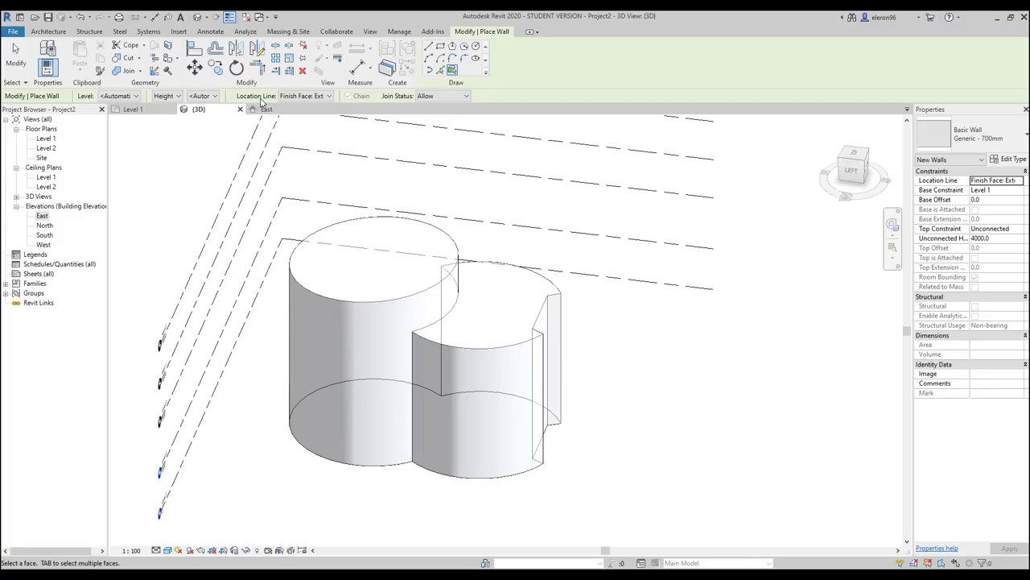
click(295, 97)
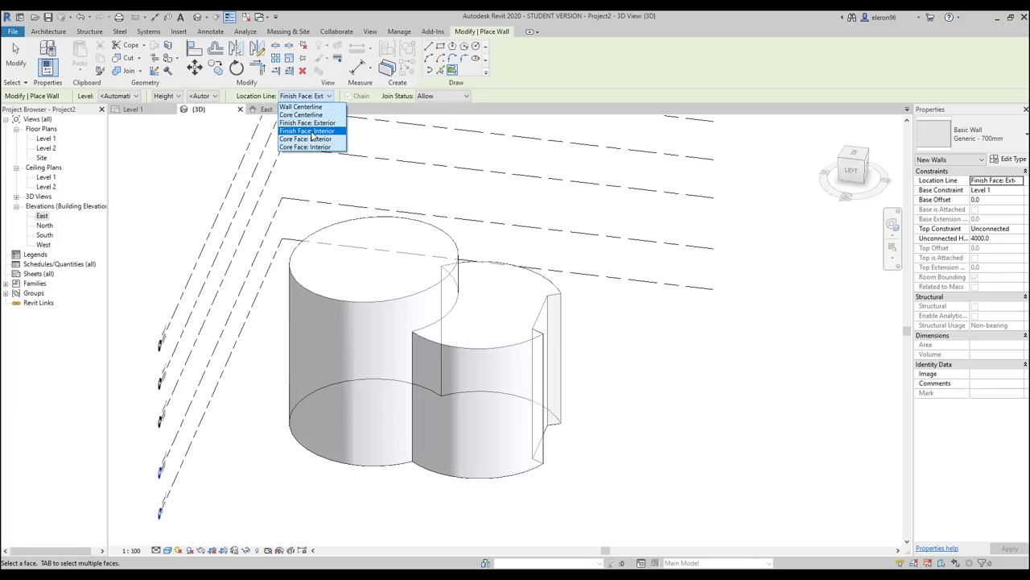
click(308, 123)
click(145, 109)
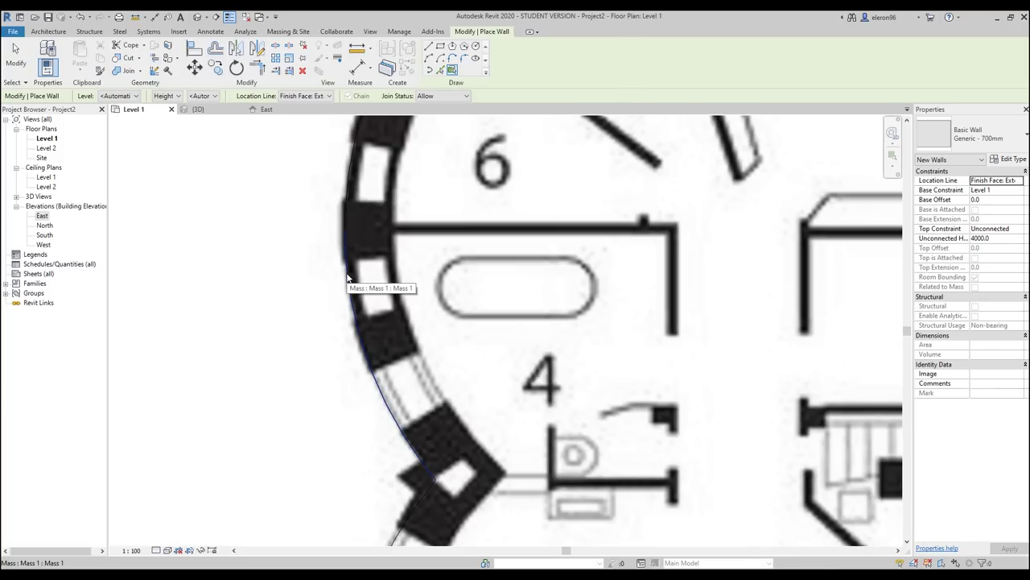
scroll(453, 343, down, 2)
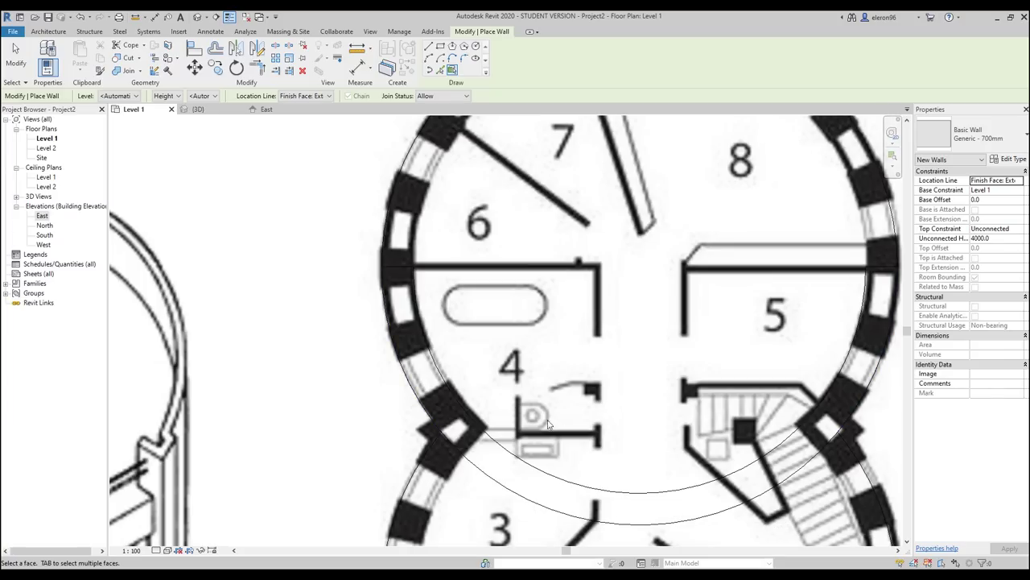
click(198, 108)
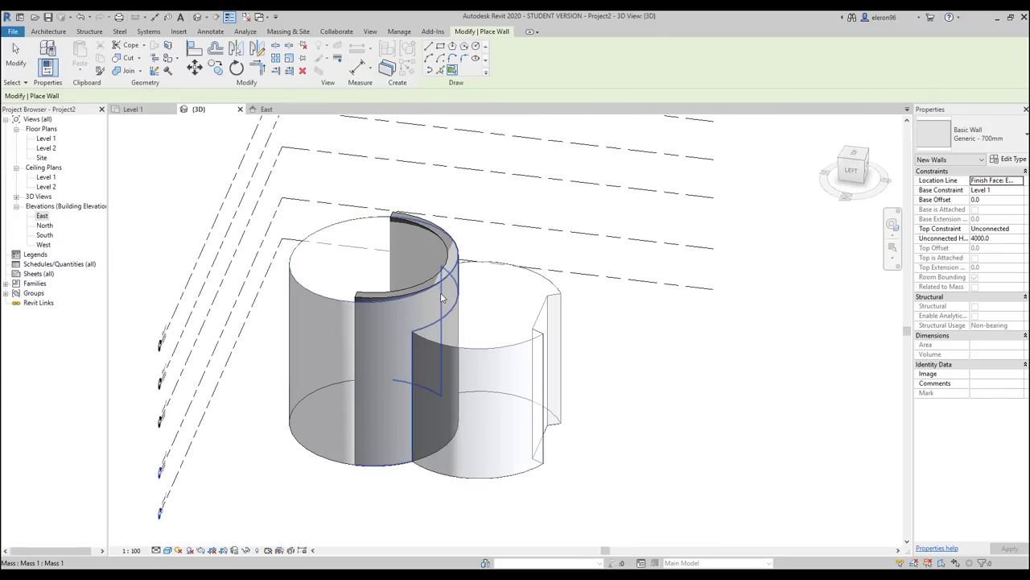
Place Generic - 700mm walls on the remaining curved outer faces of the two mass cylinders in the 3D view.
shift+middle_drag(440, 292, 336, 419)
click(336, 418)
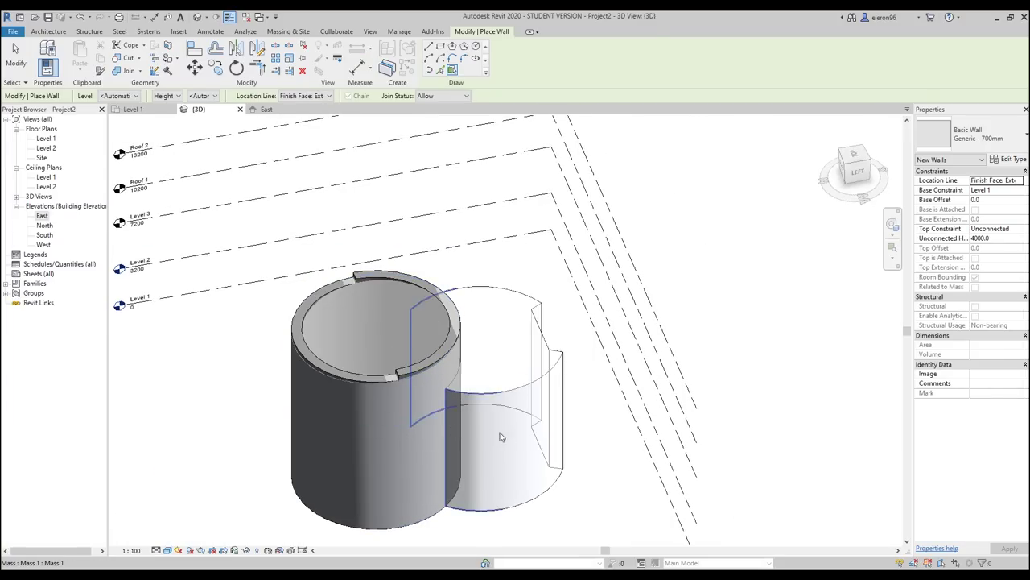
click(561, 456)
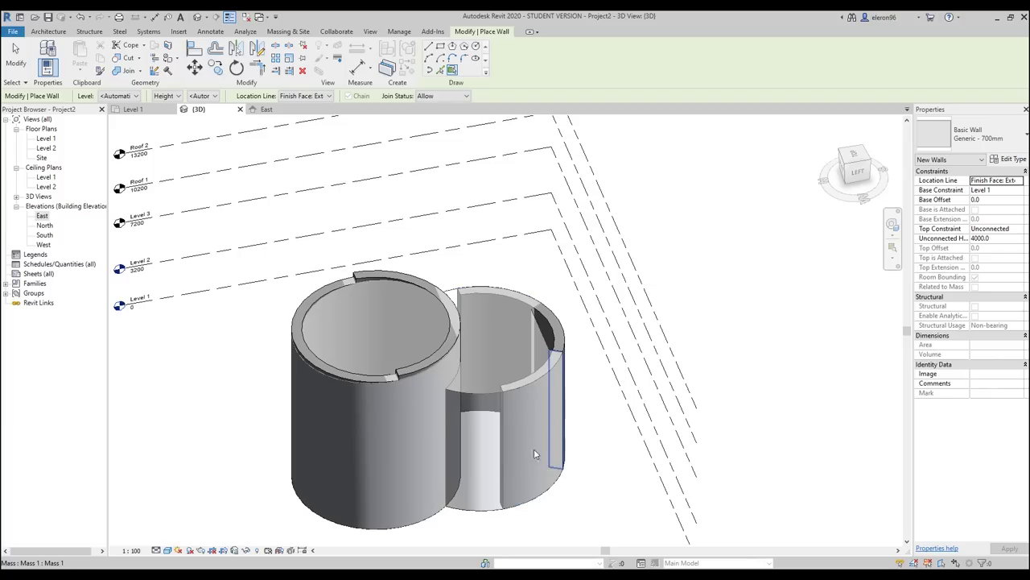
click(483, 465)
shift+middle_drag(650, 357, 528, 387)
key(Escape)
key(Escape)
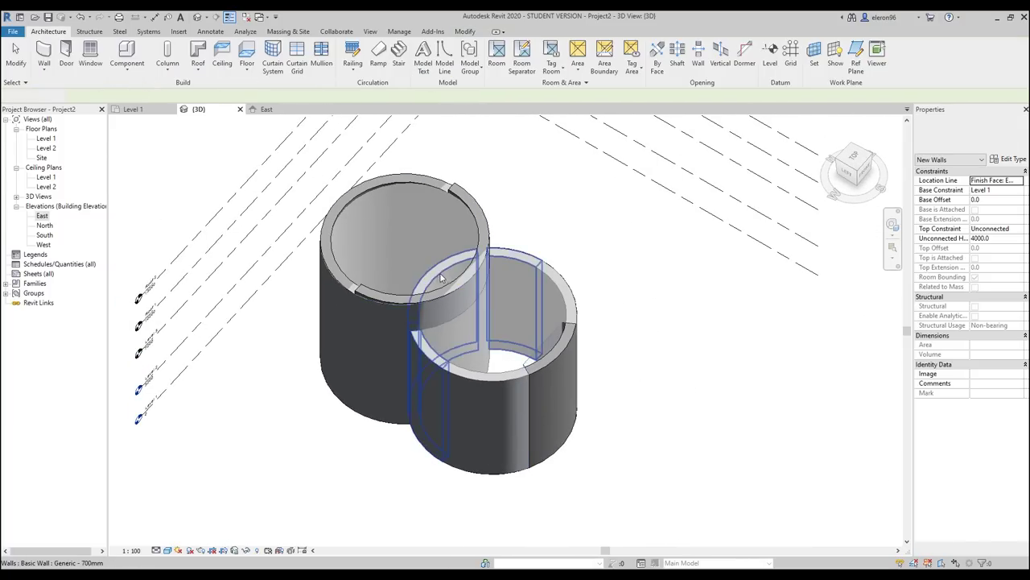
Split the overlapping walls of the two cylinders within the area where the cylinders intersect.
shift+middle_drag(410, 308, 457, 316)
scroll(456, 316, up, 2)
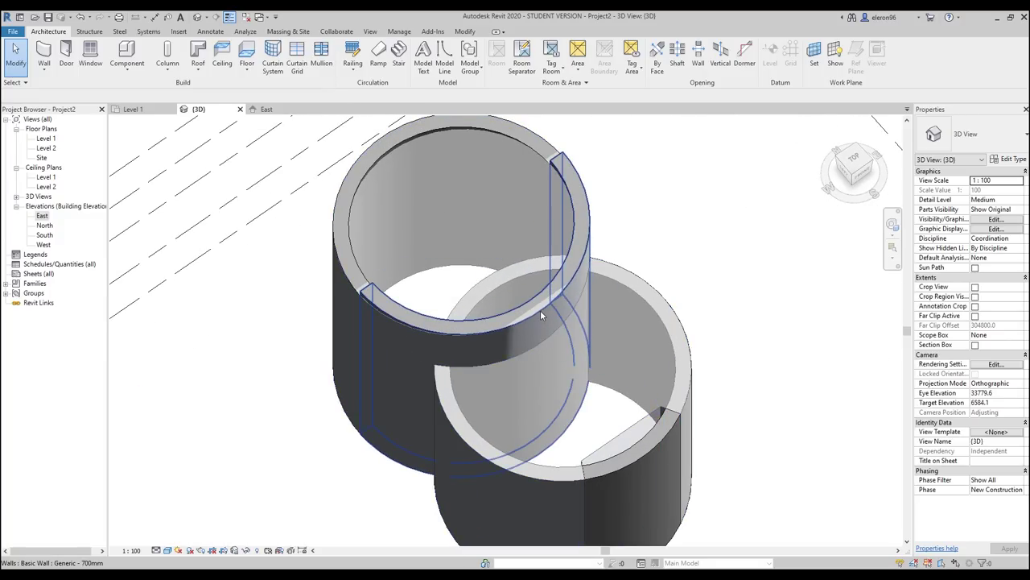
key(Tab)
key(Tab)
key(Tab)
key(Tab)
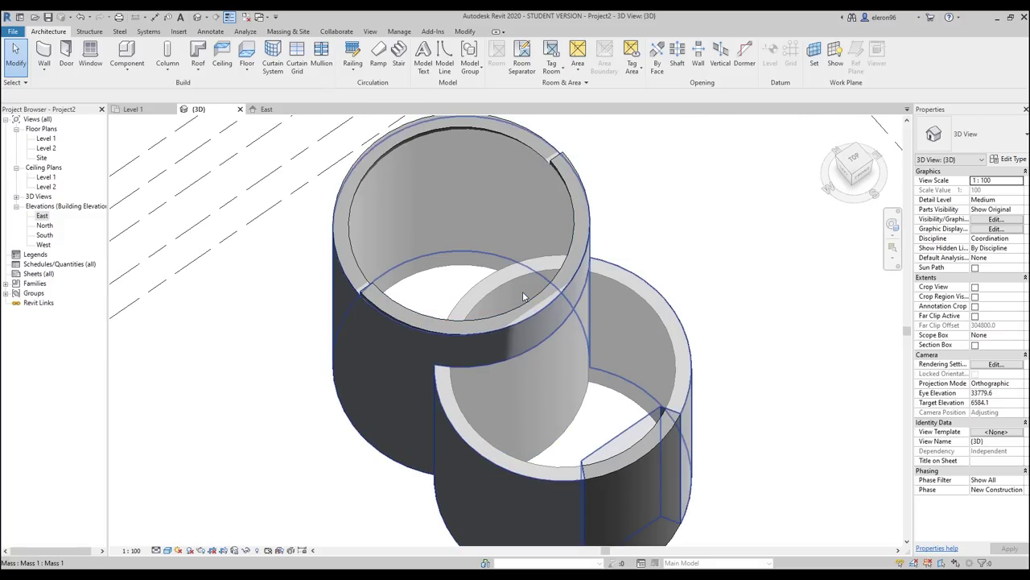
key(s)
key(l)
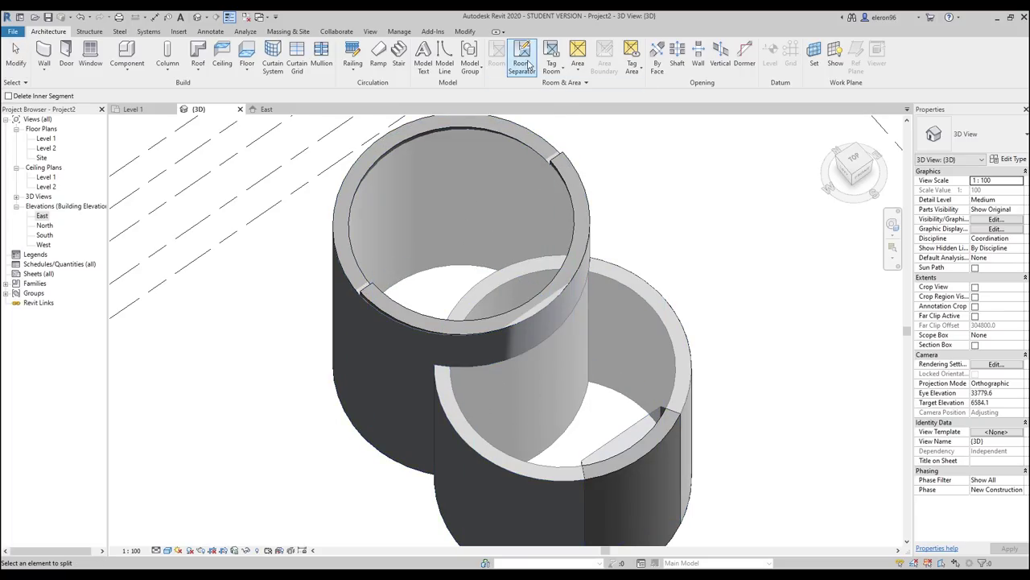
click(465, 32)
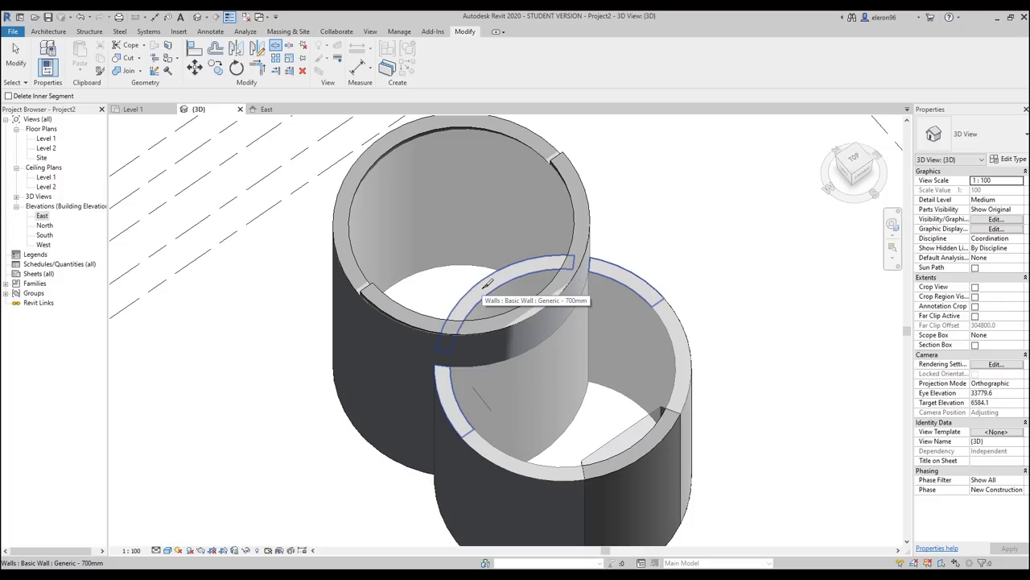
click(542, 297)
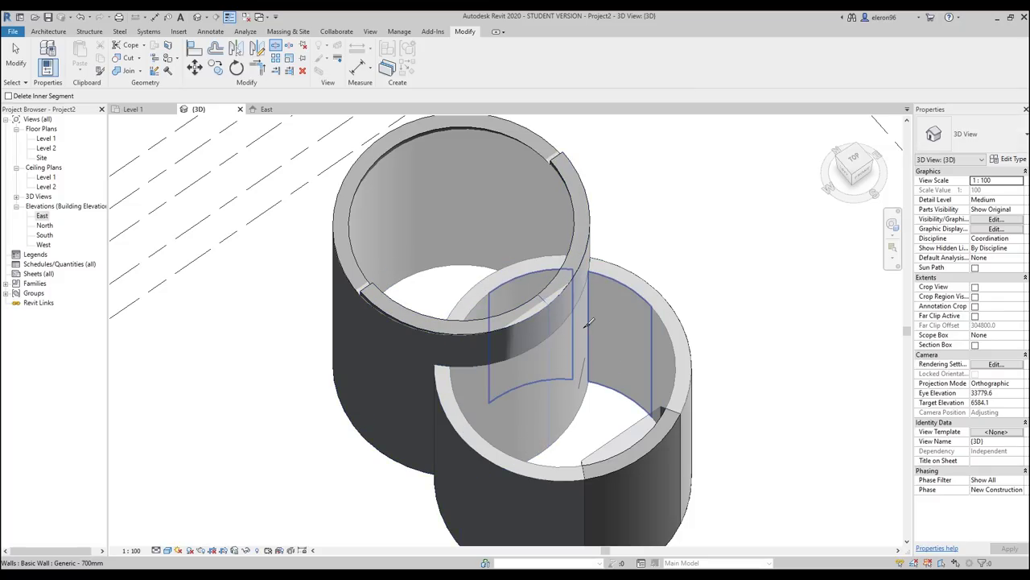
key(Escape)
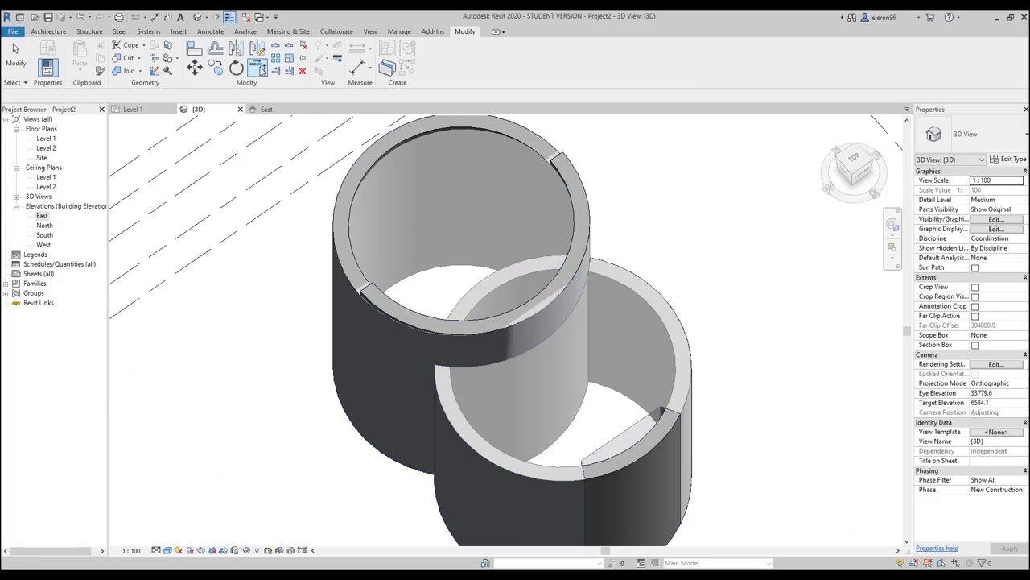
Trim the split walls into corners on both sides where the two cylinders meet, removing the overlapping inner parts.
click(261, 71)
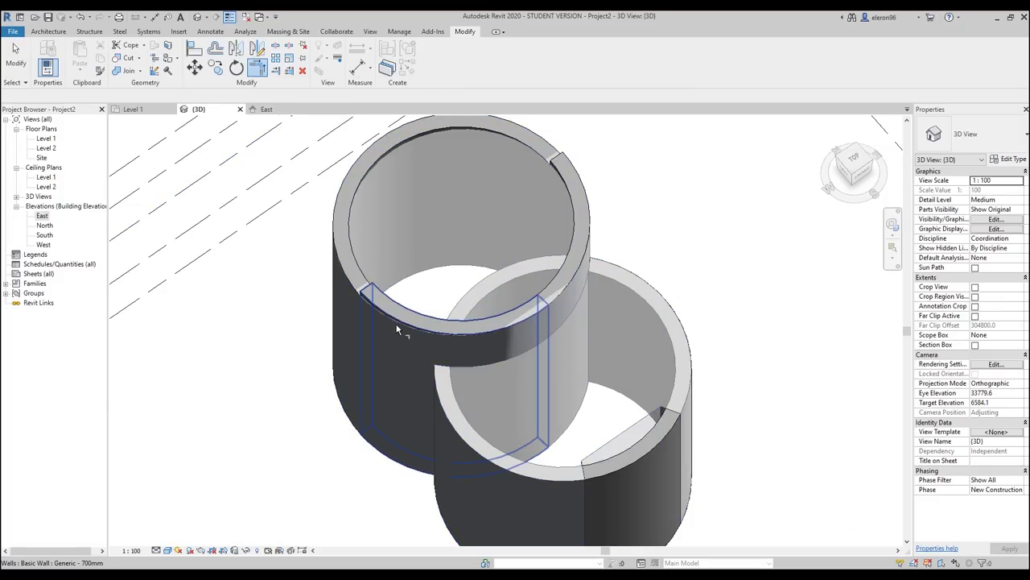
click(462, 406)
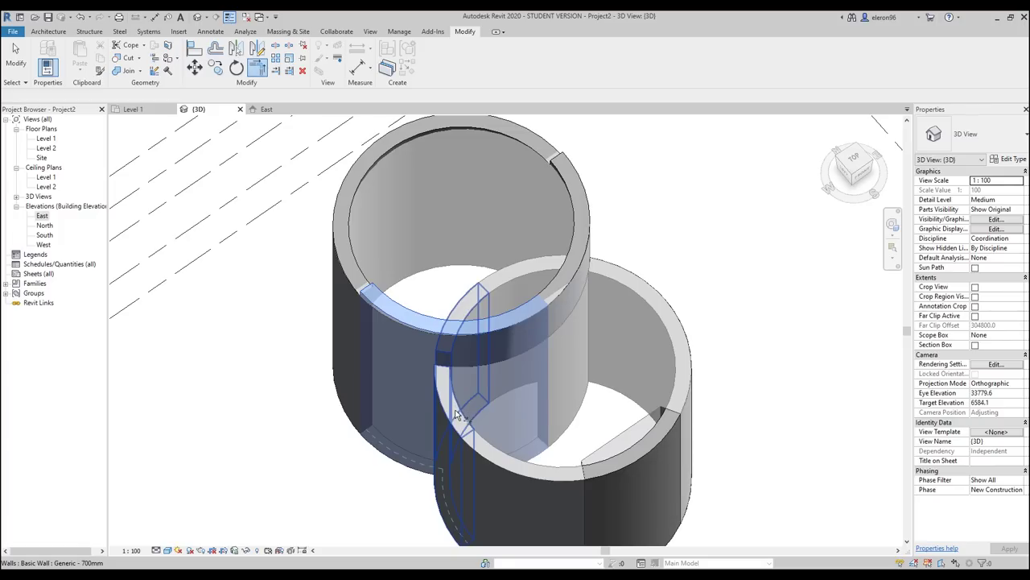
click(577, 217)
key(Delete)
key(t)
key(r)
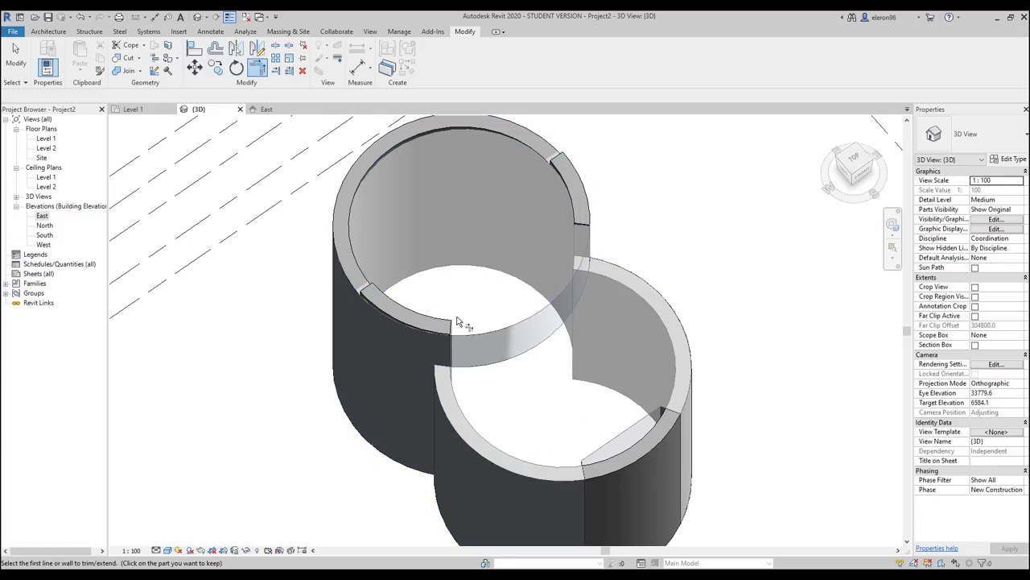
click(612, 320)
Split the front cylinder's curved wall in front of the recessed flat entrance.
shift+middle_drag(612, 320, 582, 322)
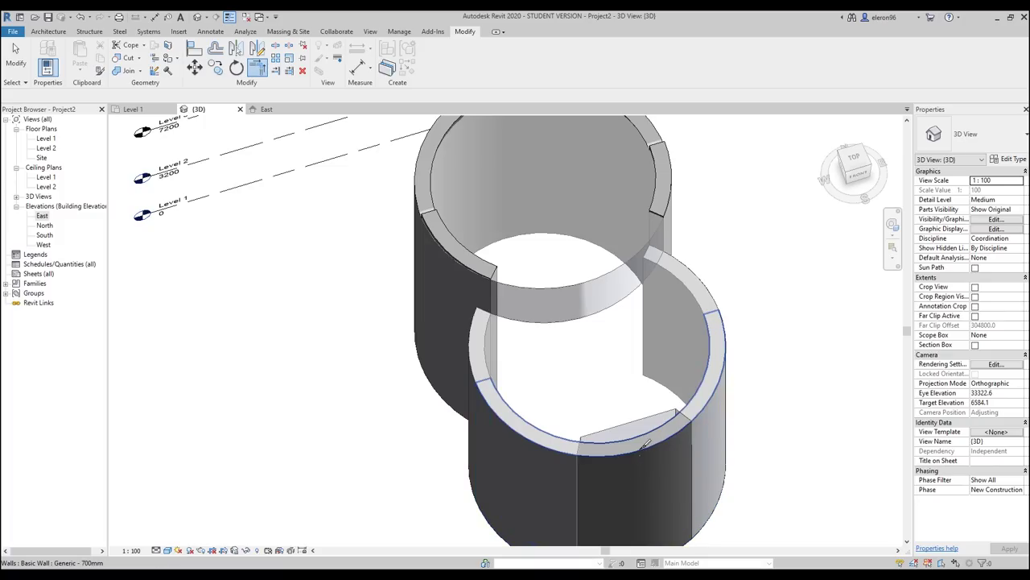
key(s)
key(l)
middle_drag(652, 454, 602, 341)
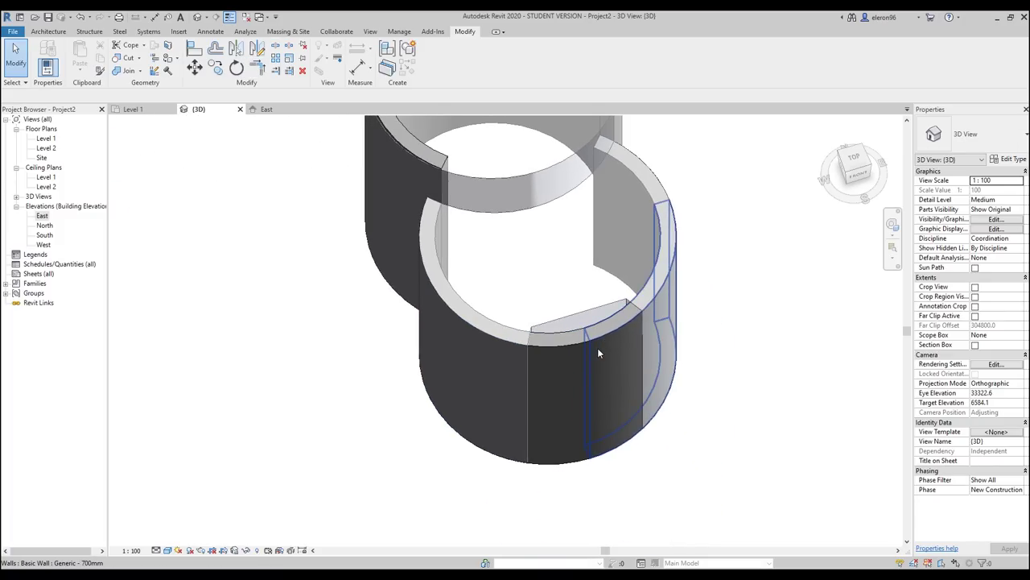
key(a)
key(l)
click(524, 375)
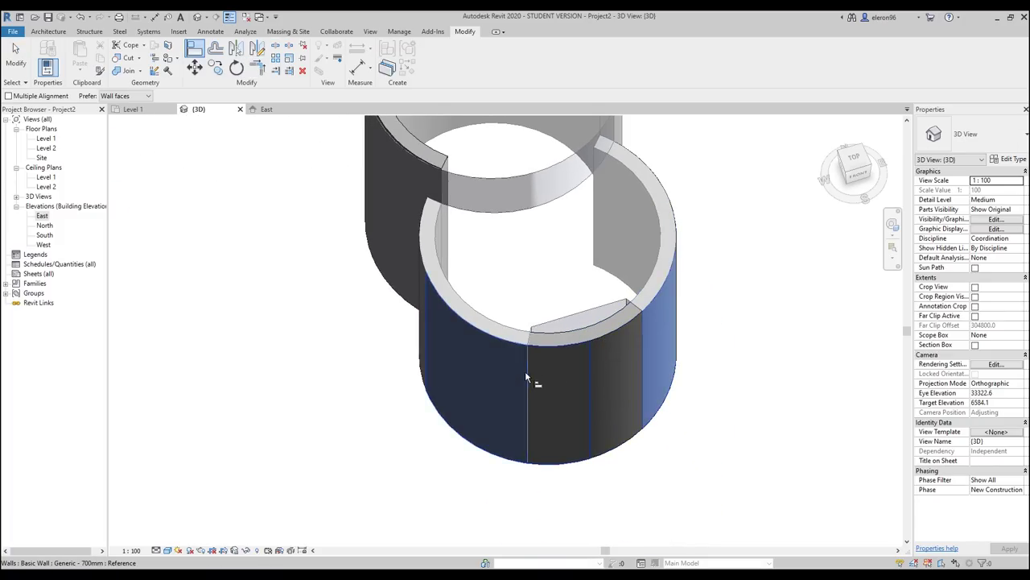
shift+middle_drag(572, 363, 564, 286)
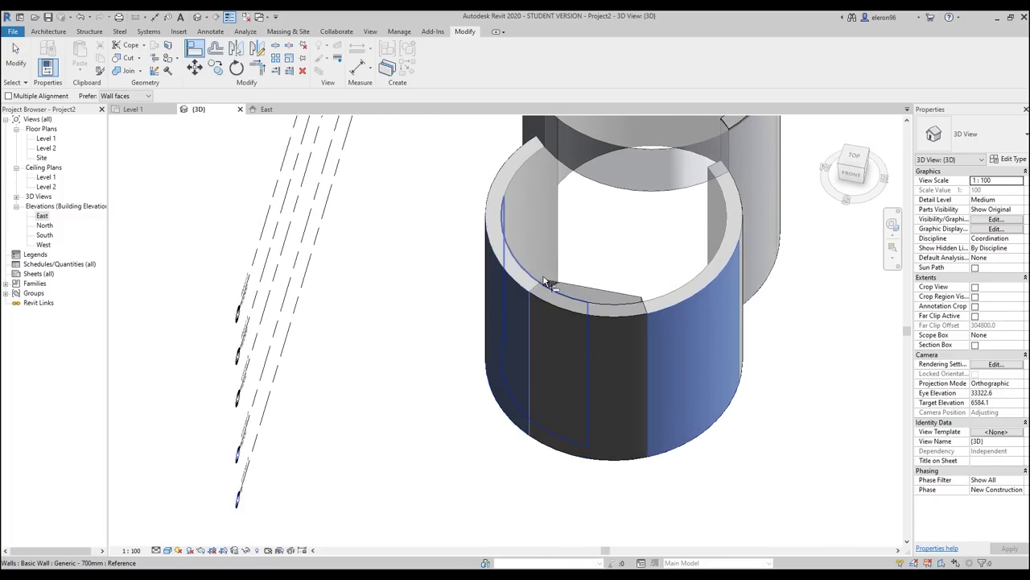
key(Escape)
key(Escape)
Try to align the end of the front cylinder's split curved wall with the side edge of the recessed entrance.
key(a)
key(l)
scroll(556, 297, up, 2)
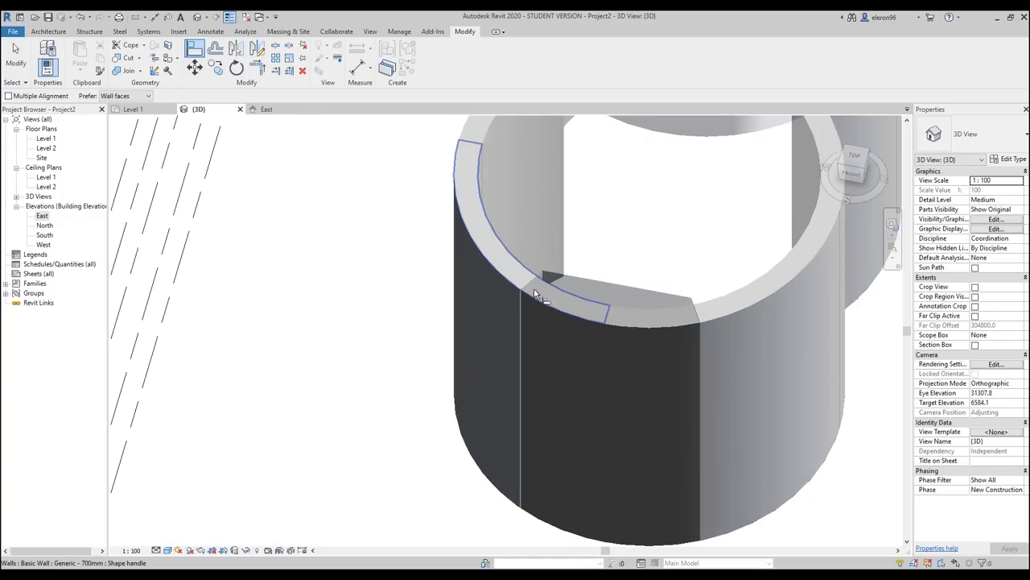
click(534, 293)
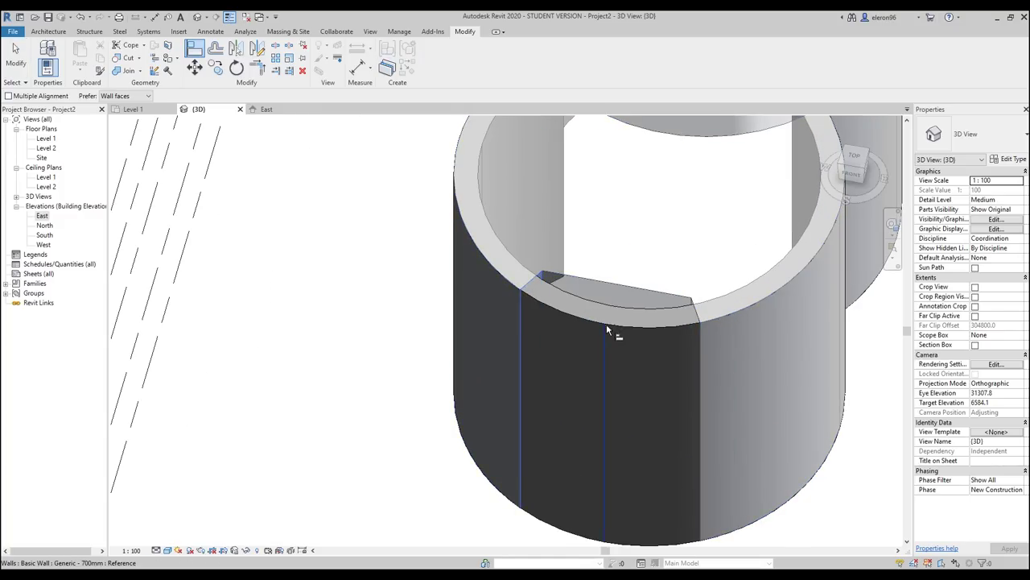
click(609, 323)
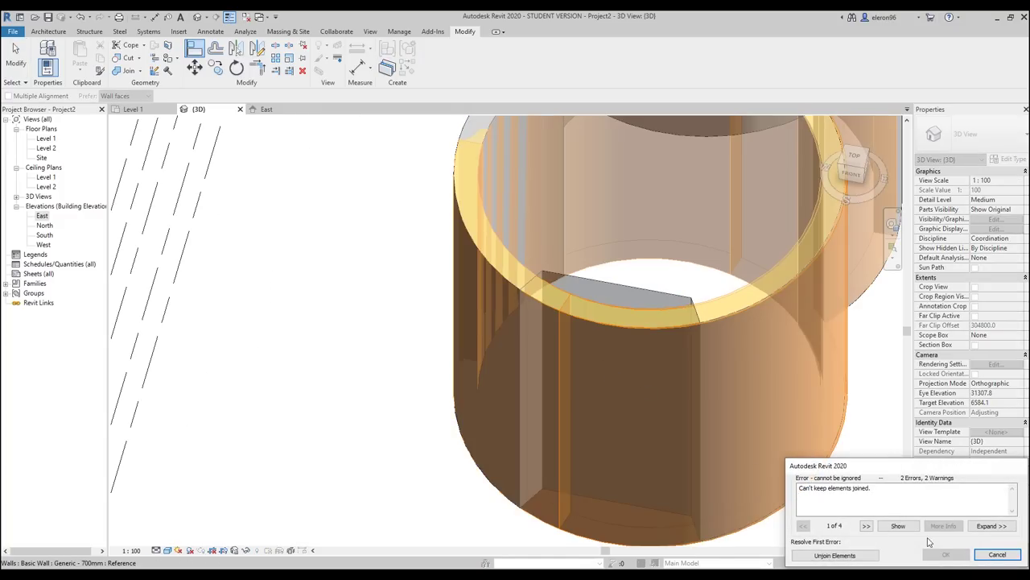
click(997, 556)
key(Escape)
Shorten the front cylinder's two curved walls so their ends stop at either side of the recessed entrance.
click(581, 316)
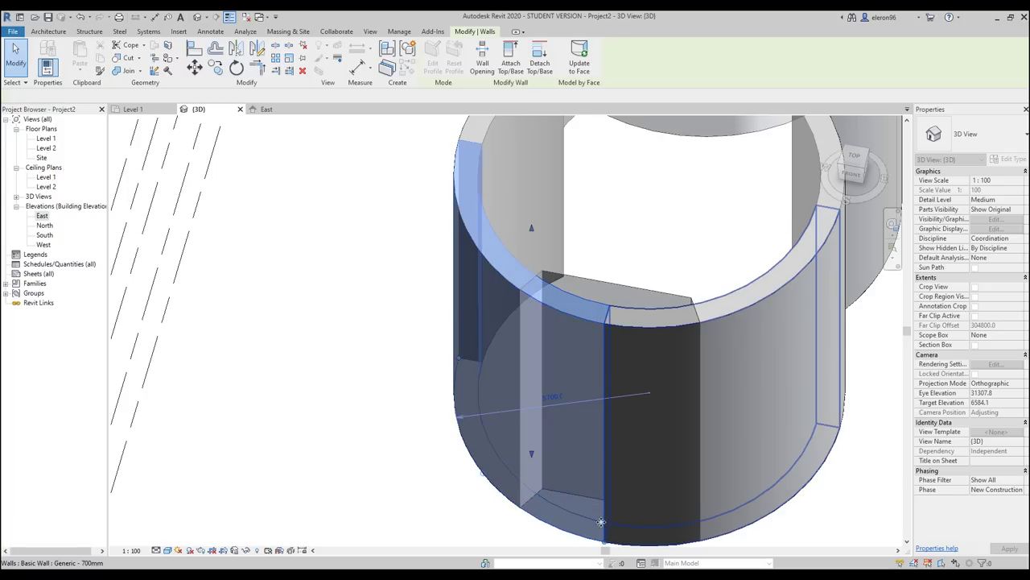
drag(607, 548, 523, 497)
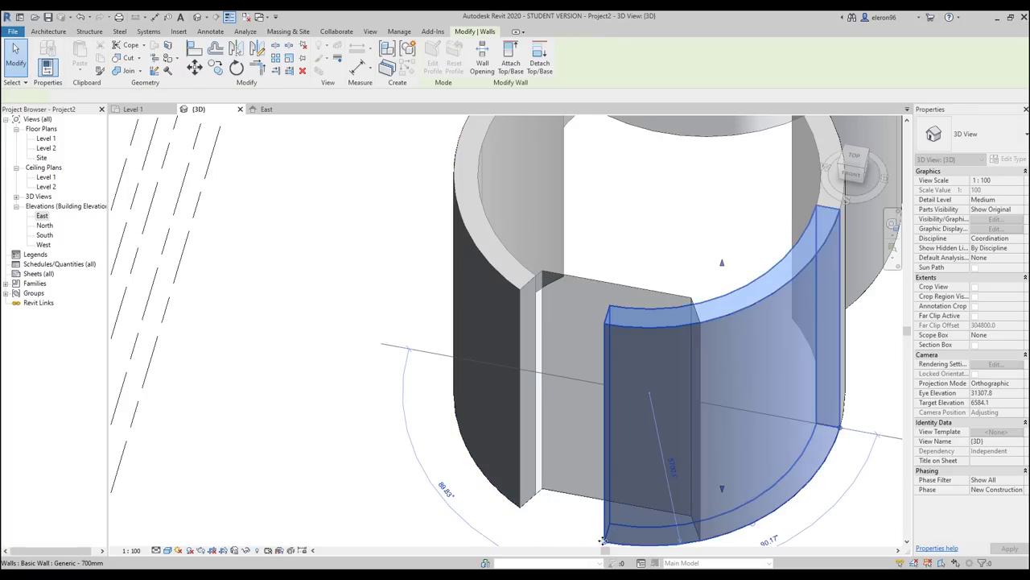
click(583, 529)
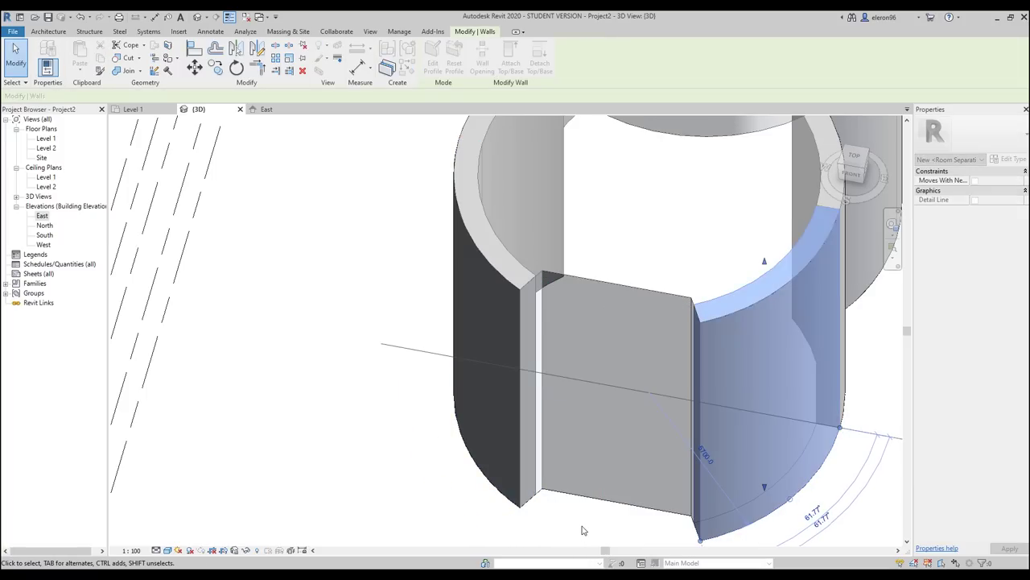
Create a Generic Roof - 300mm by face on the top face of the taller mass cylinder.
shift+middle_drag(666, 467, 653, 336)
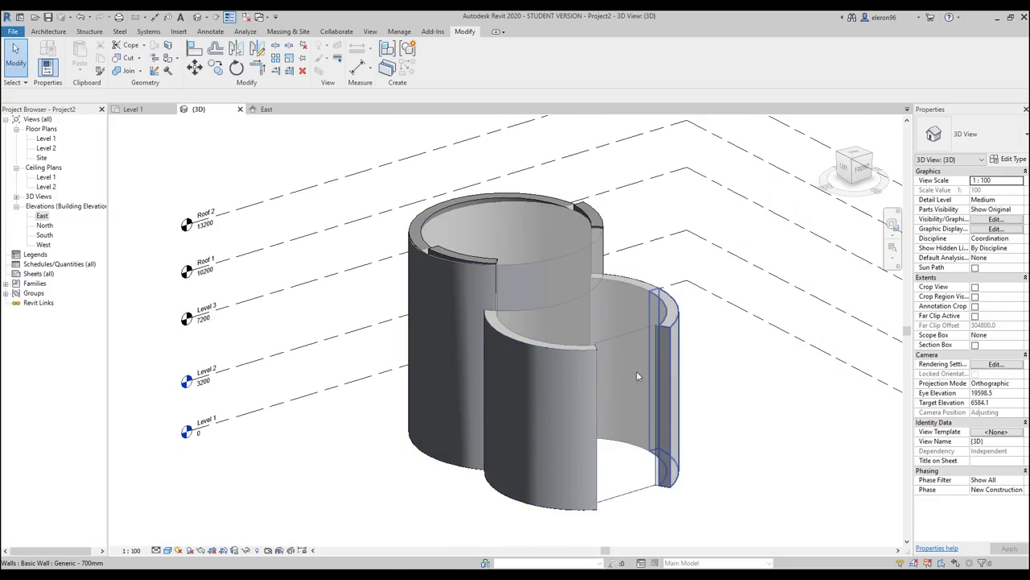
scroll(480, 241, up, 3)
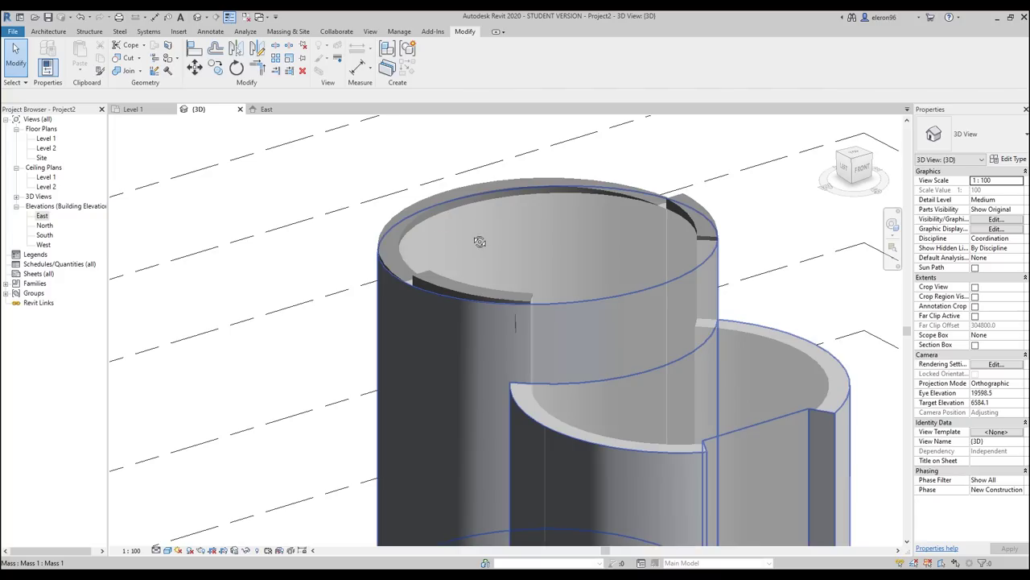
shift+middle_drag(480, 241, 568, 279)
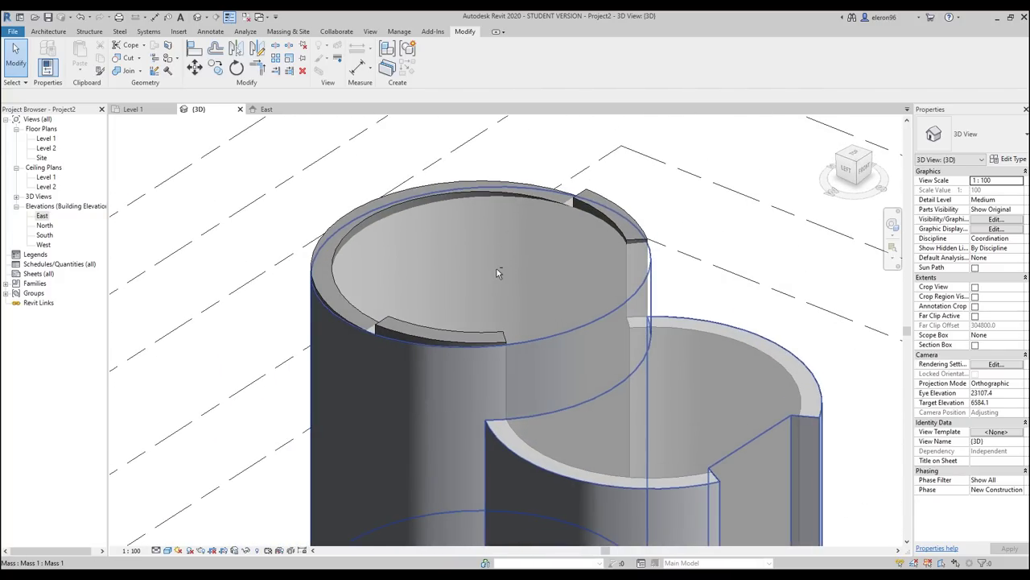
click(57, 31)
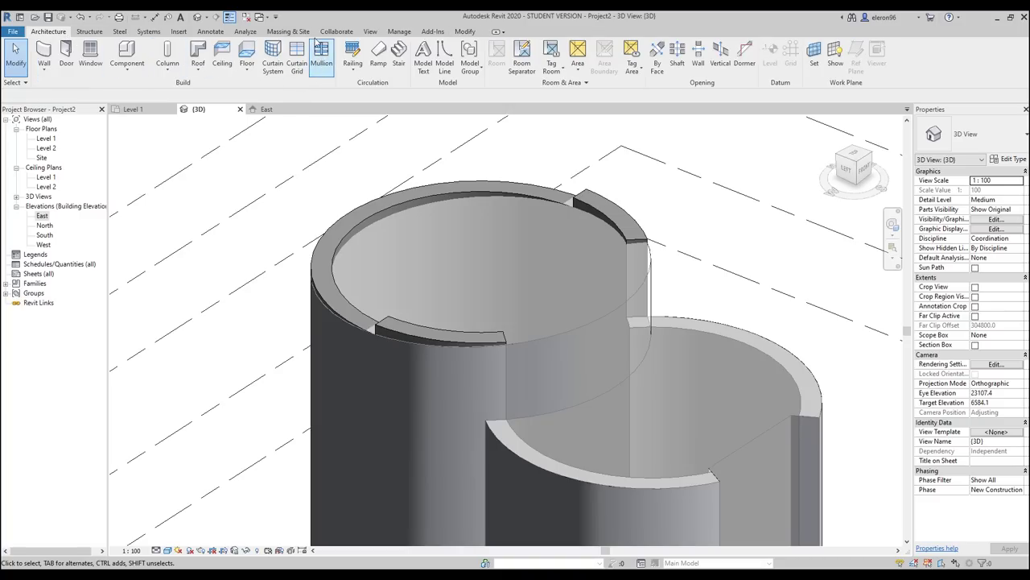
click(288, 31)
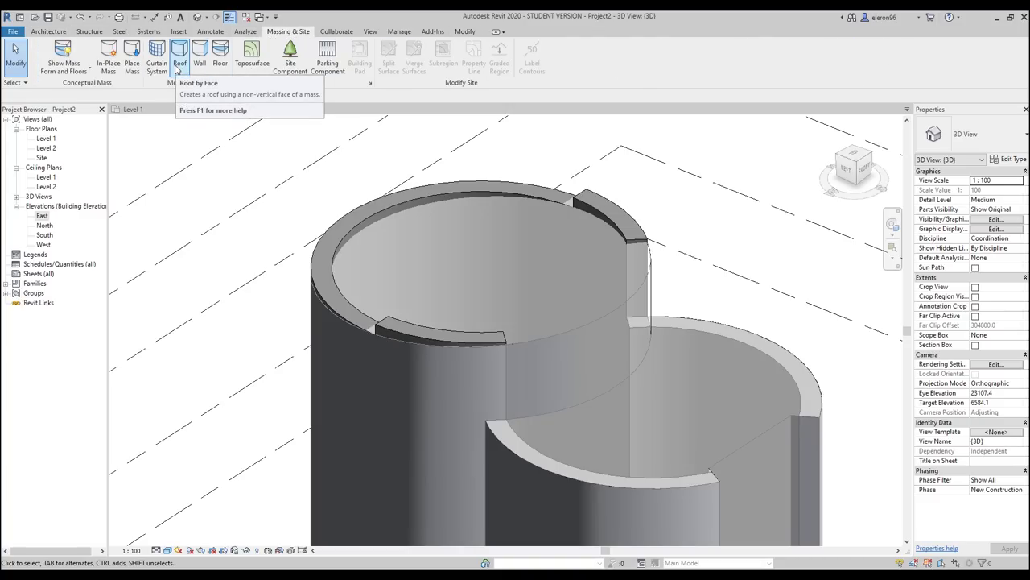
click(179, 66)
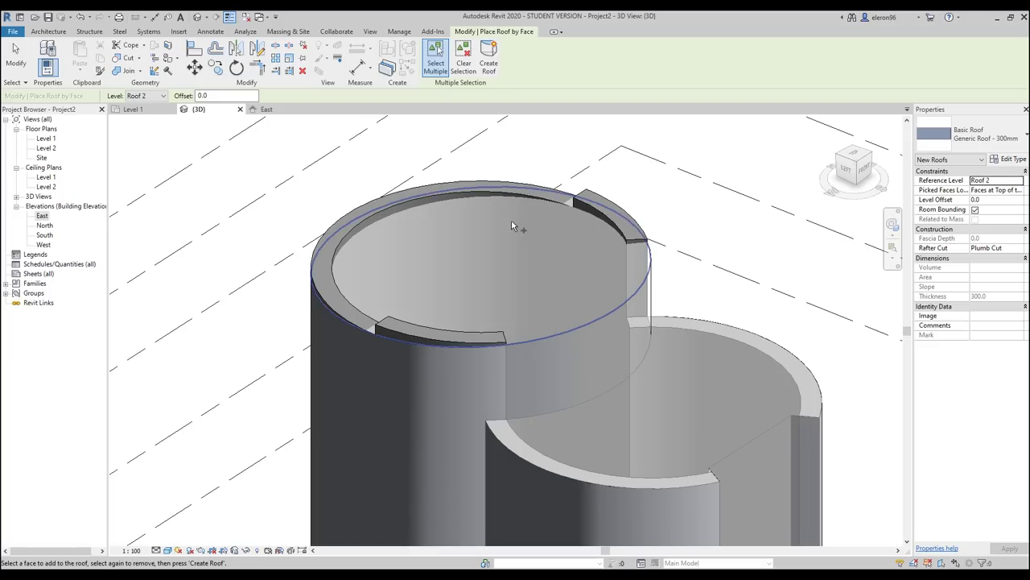
click(490, 271)
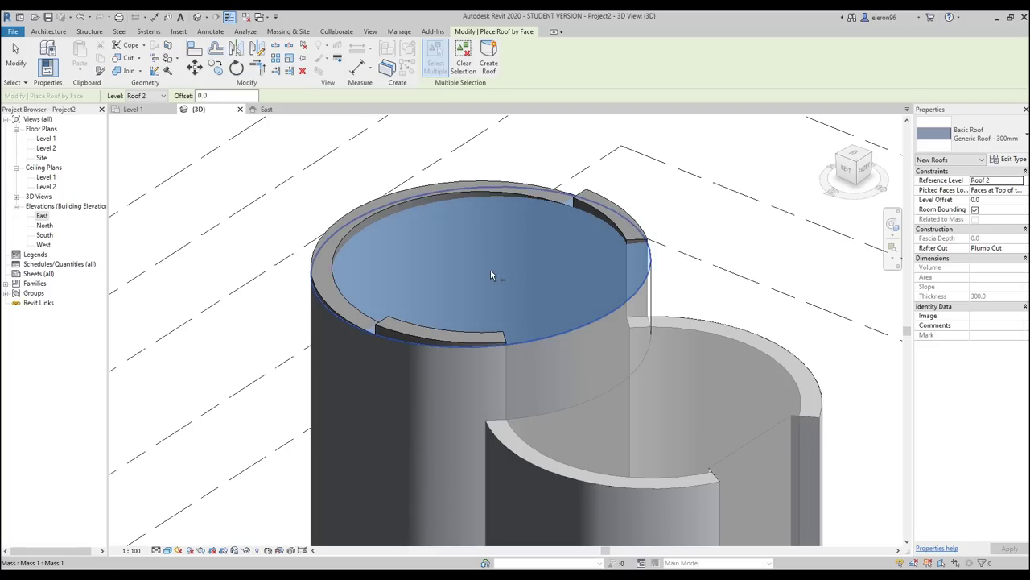
click(490, 63)
key(Escape)
key(Escape)
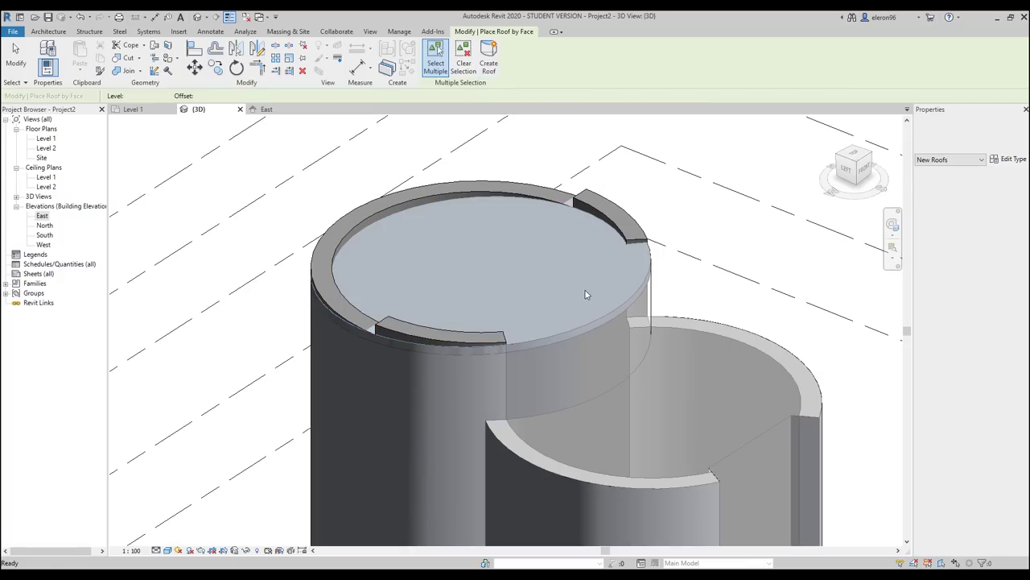
Attach the tops of the taller cylinder's three curved wall segments to the new circular roof.
click(430, 344)
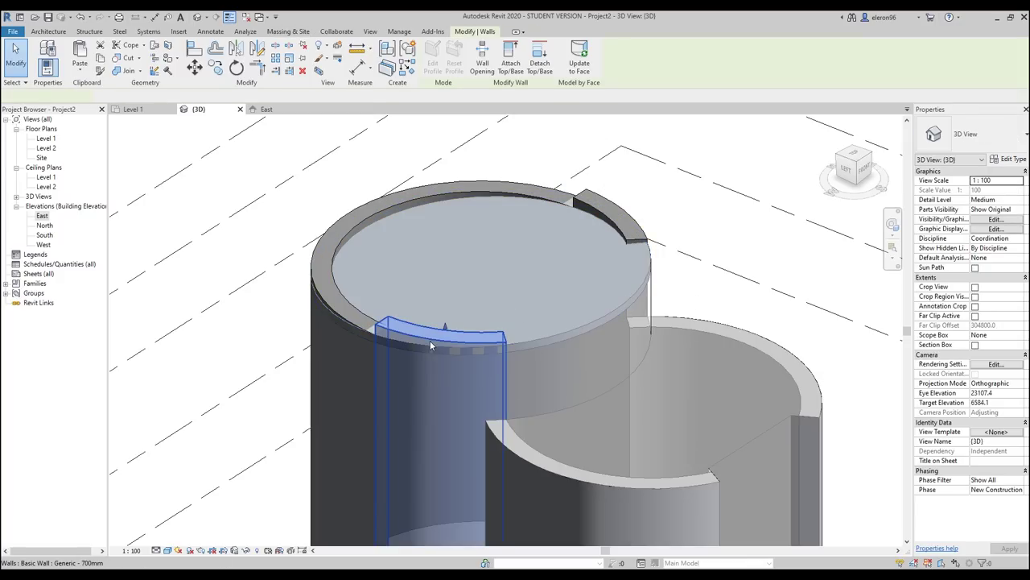
click(515, 53)
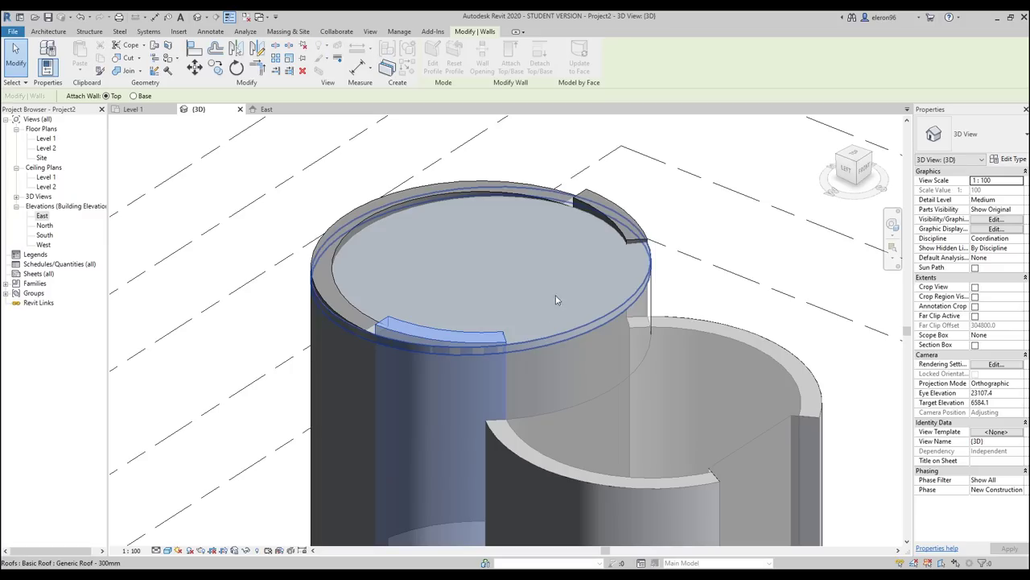
click(492, 348)
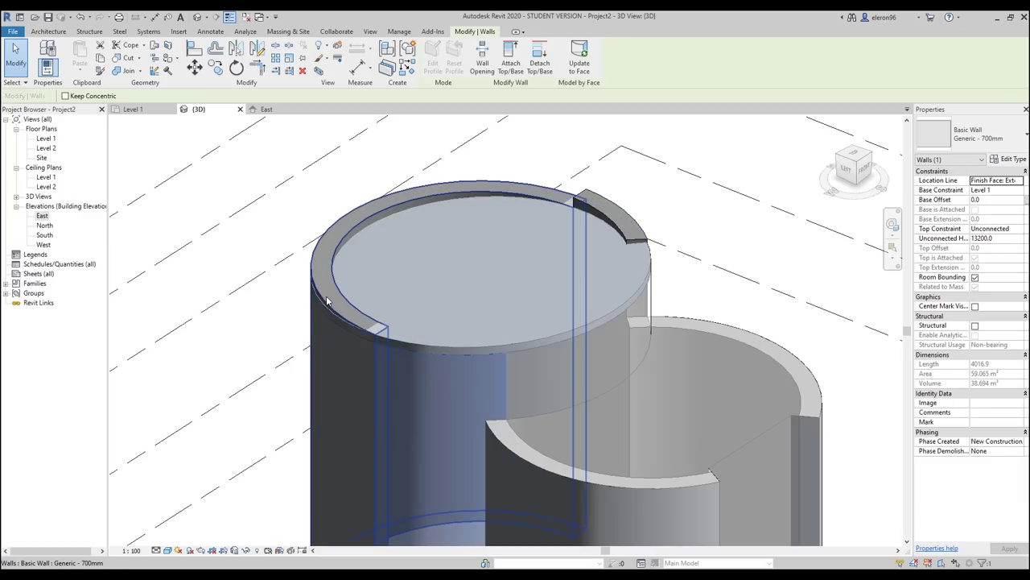
click(326, 295)
click(505, 55)
click(524, 253)
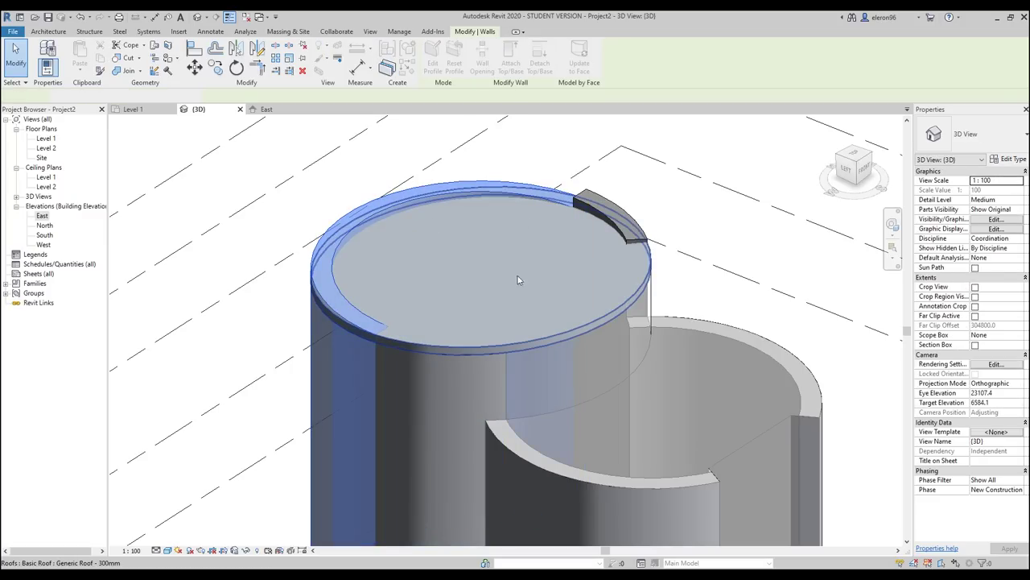
click(584, 214)
click(510, 61)
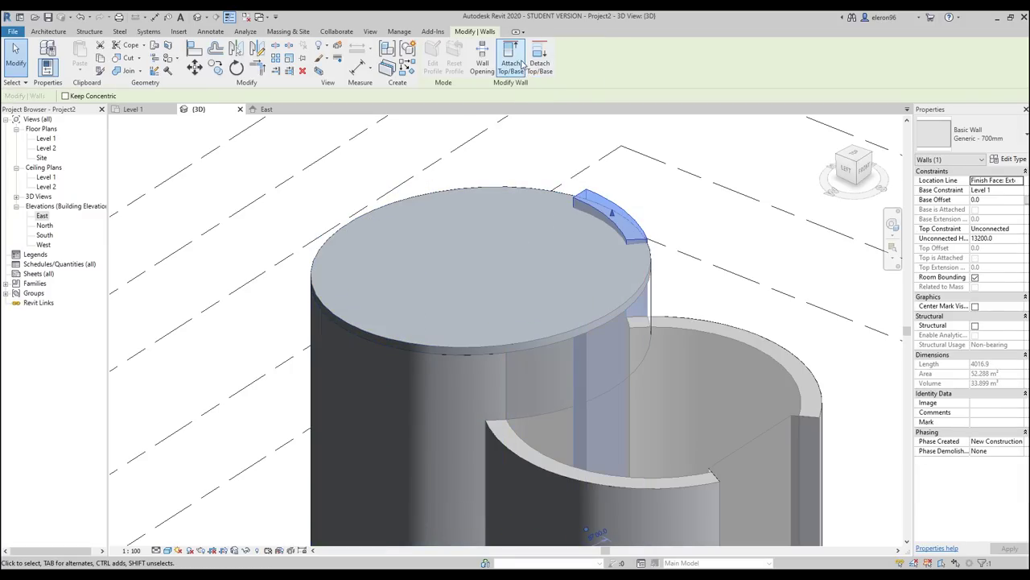
click(506, 245)
scroll(494, 186, down, 3)
key(Escape)
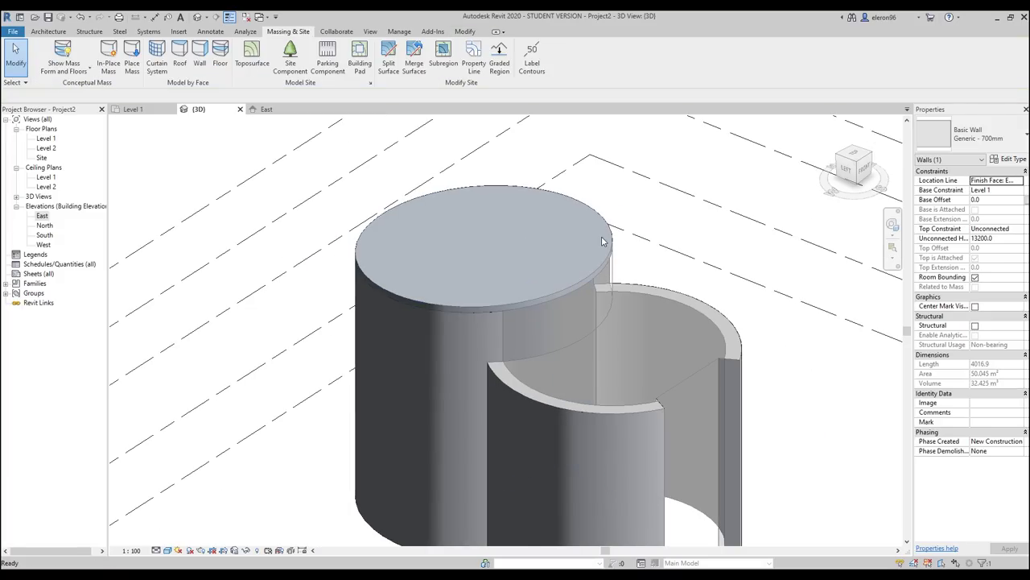
Set mass display to Show Mass by View Settings and turn off the Mass category in the 3D view.
scroll(475, 238, down, 2)
shift+middle_drag(531, 269, 660, 485)
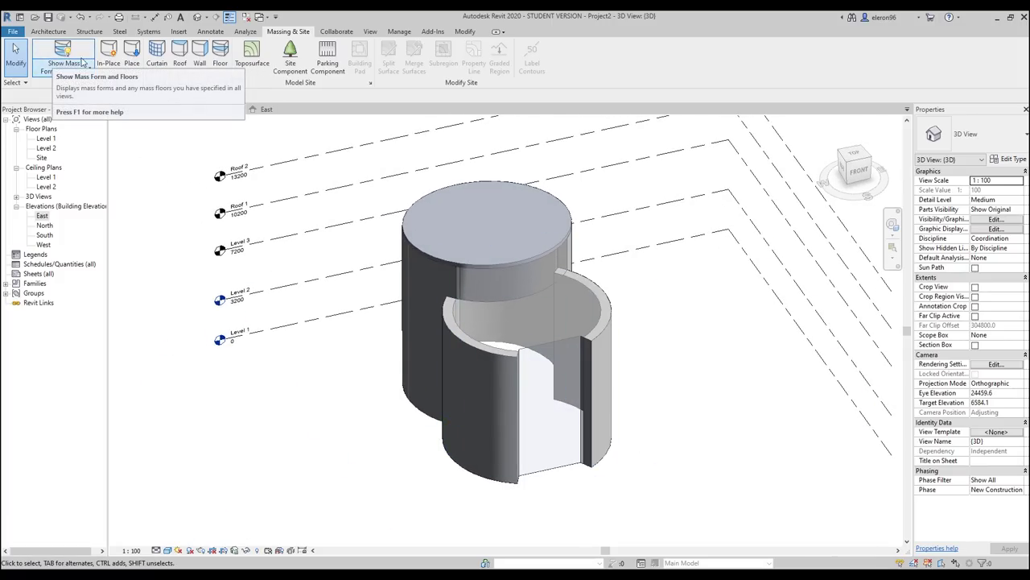
click(83, 63)
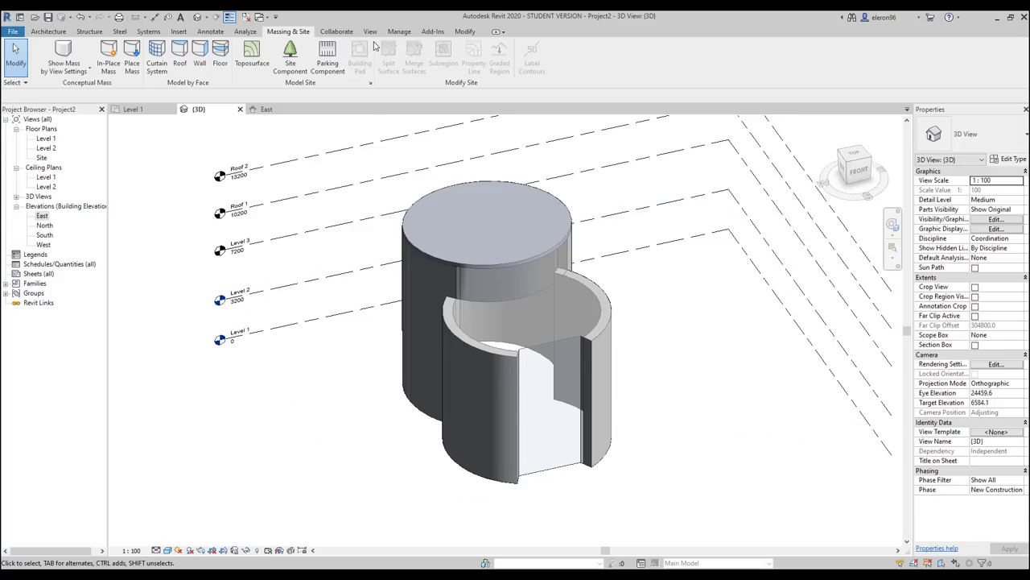
click(399, 32)
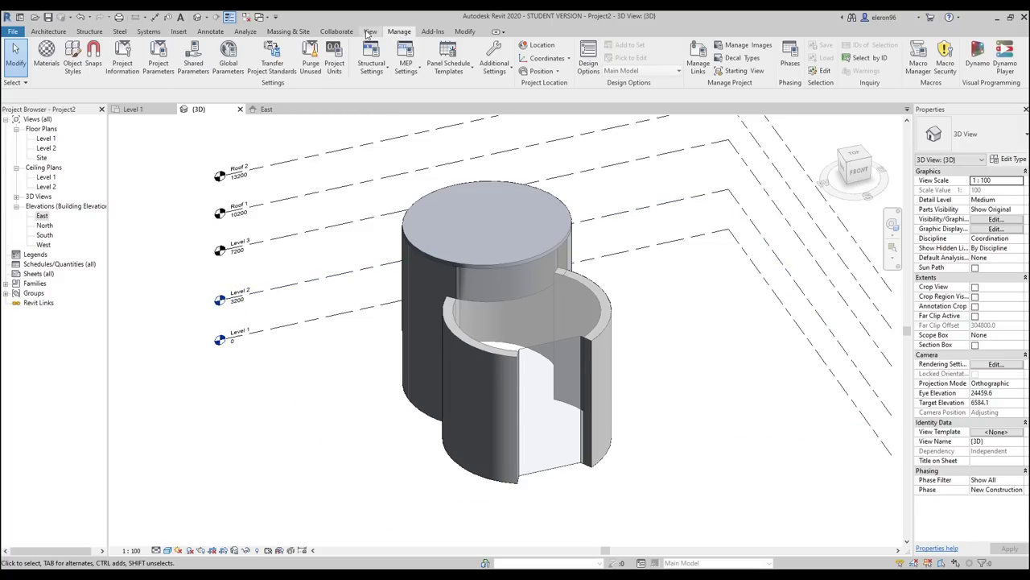
click(369, 32)
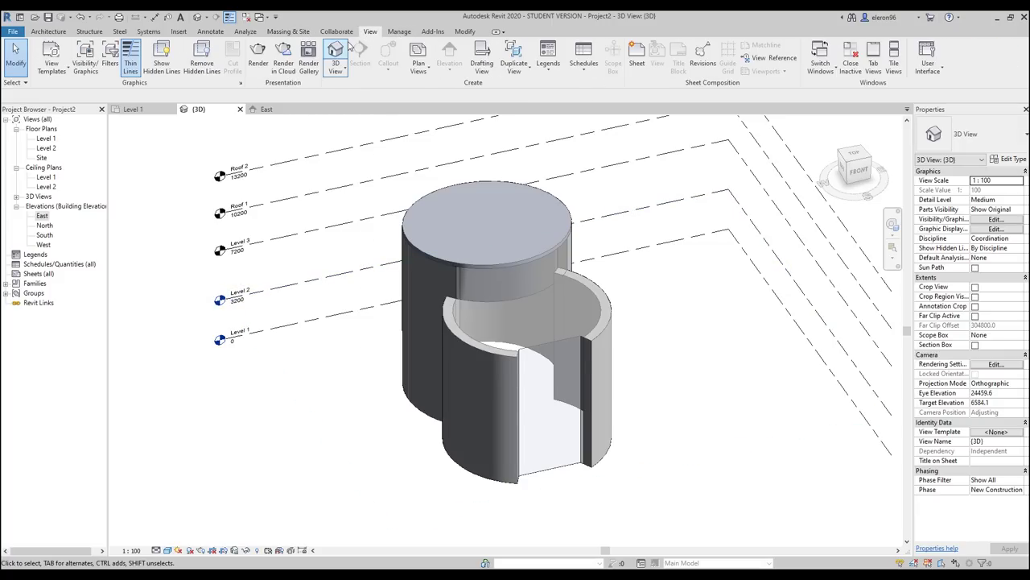
click(85, 54)
scroll(395, 294, down, 4)
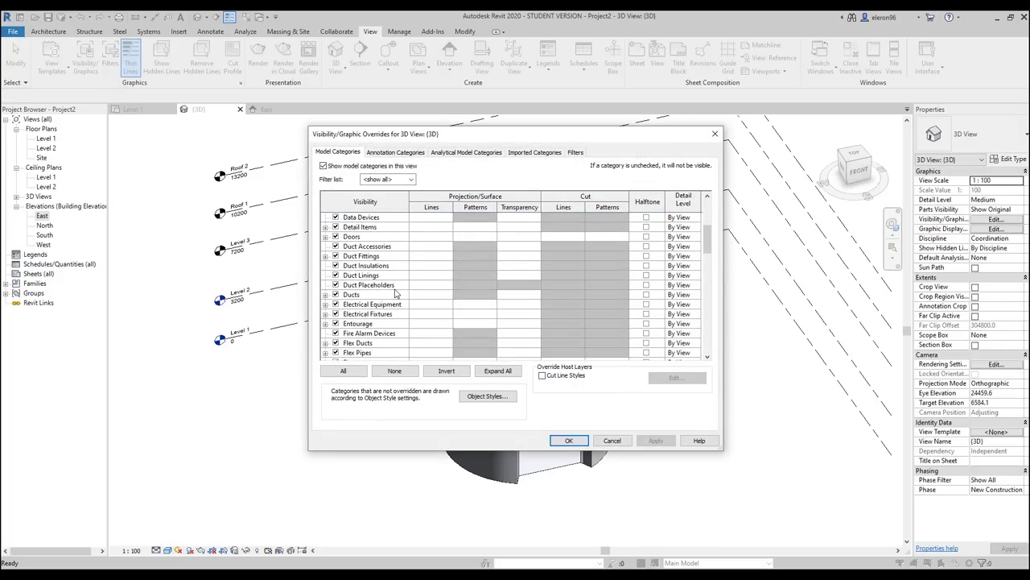
scroll(395, 293, down, 6)
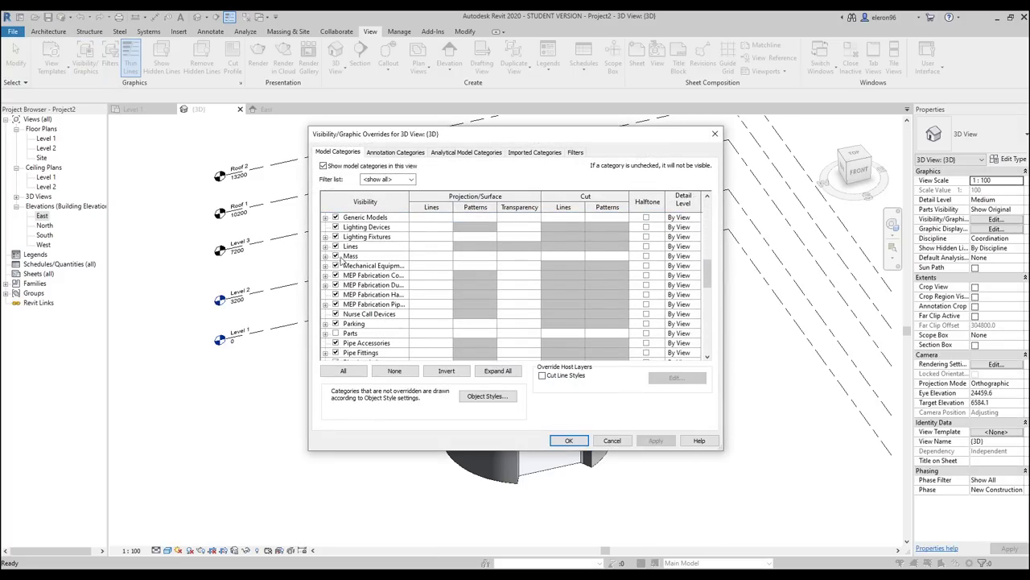
click(335, 256)
click(569, 441)
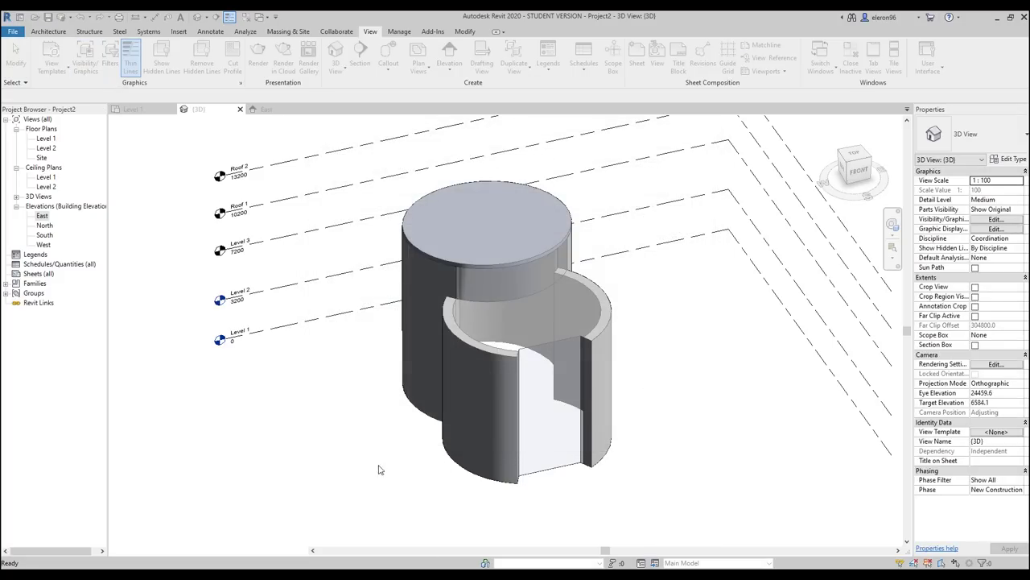
scroll(459, 386, down, 2)
shift+middle_drag(459, 385, 517, 335)
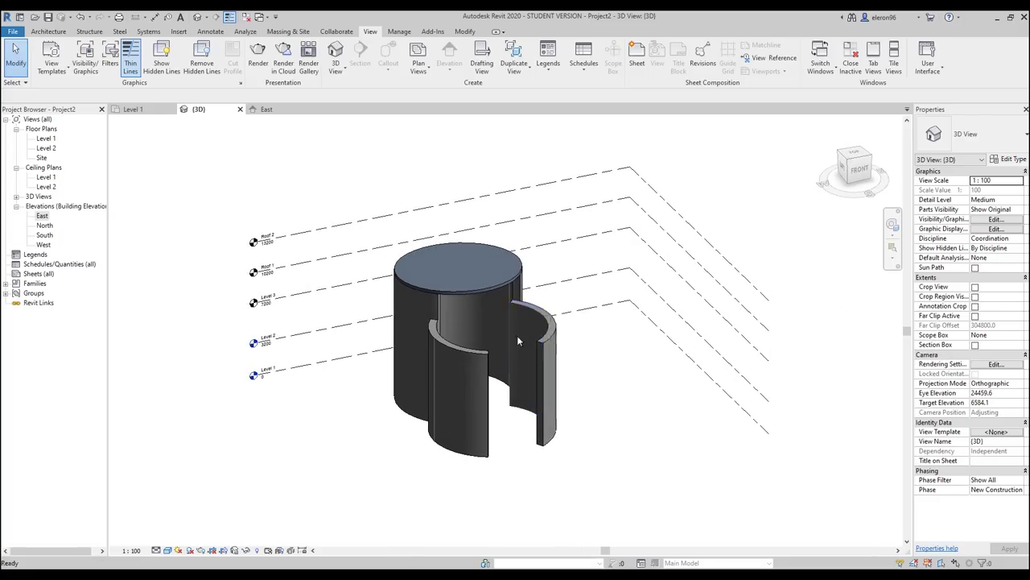
scroll(482, 325, up, 3)
shift+middle_drag(676, 373, 722, 362)
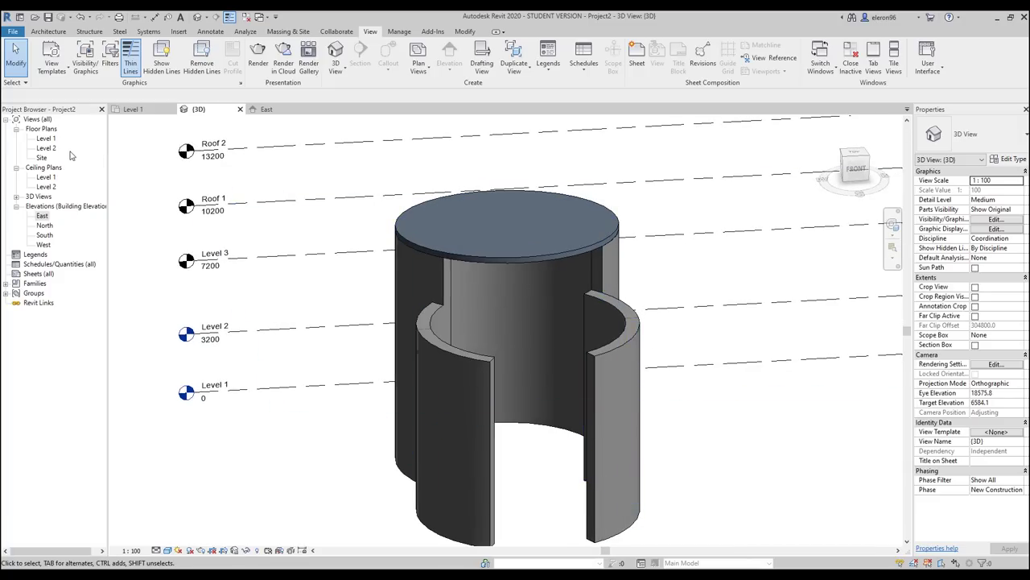
Open the Level 1 floor plan and set its visual style to Hidden Line.
double_click(46, 138)
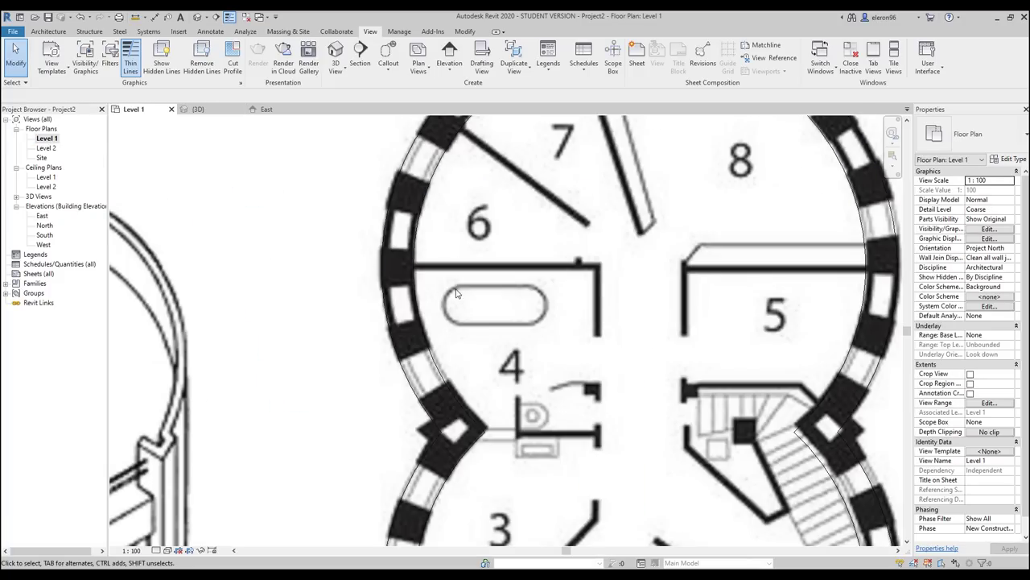
scroll(548, 322, down, 5)
click(168, 549)
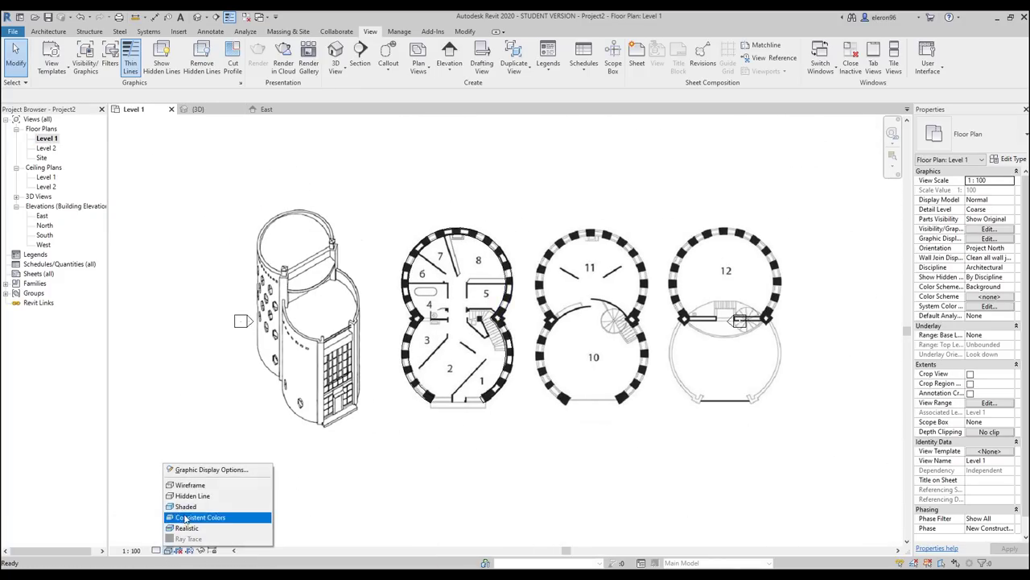
click(194, 496)
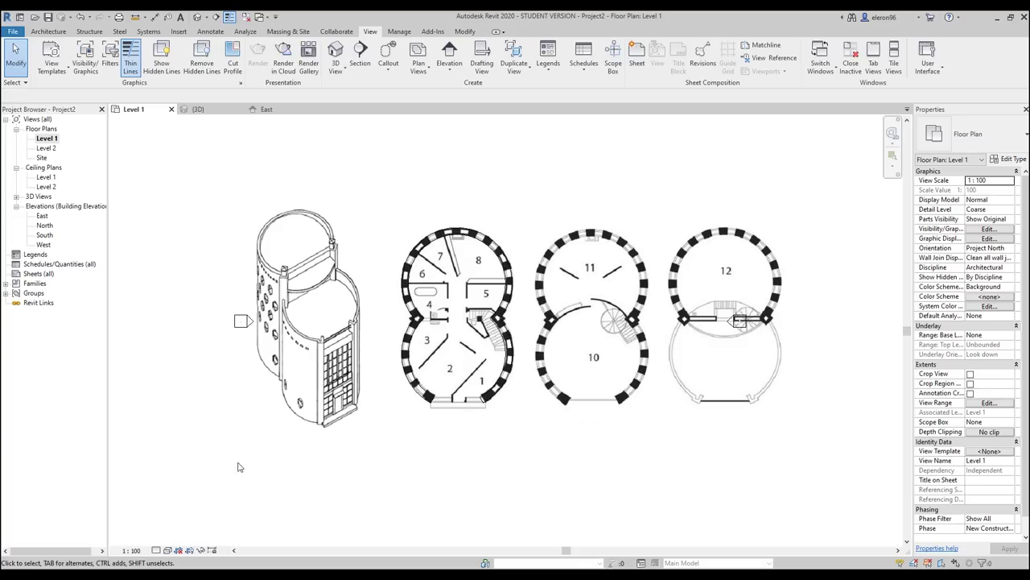
click(168, 550)
click(193, 495)
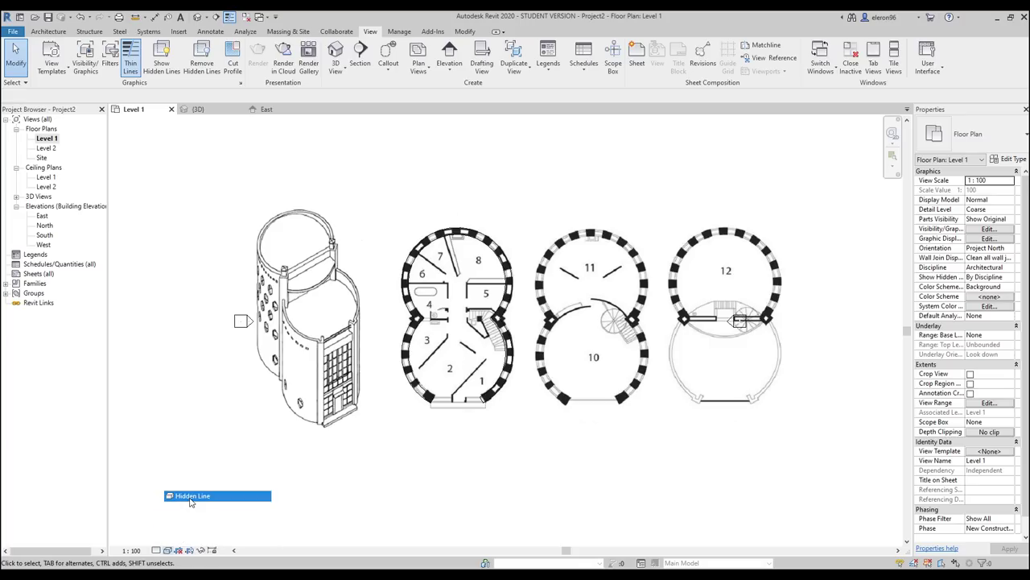
scroll(485, 364, up, 2)
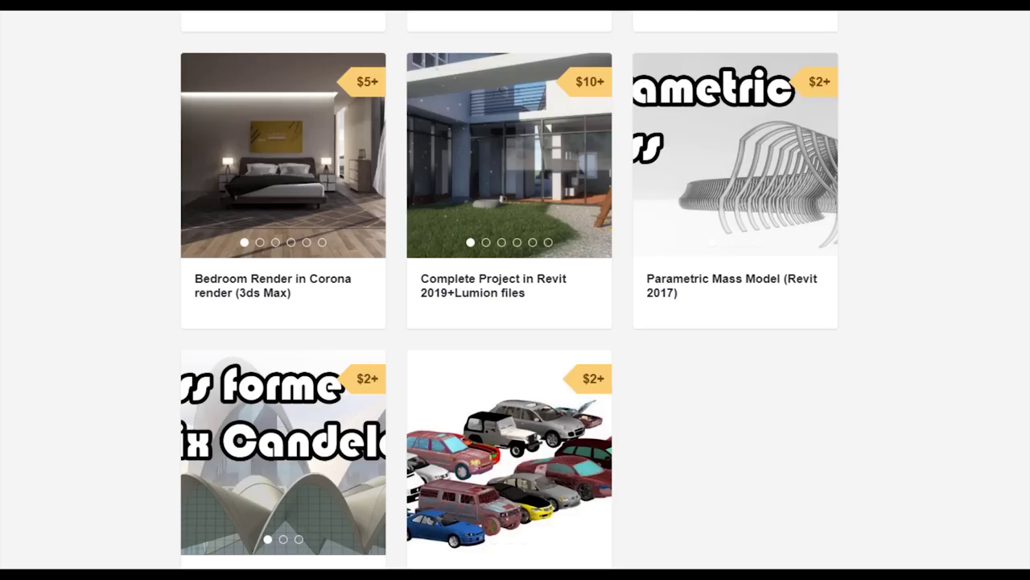
scroll(546, 561, up, 8)
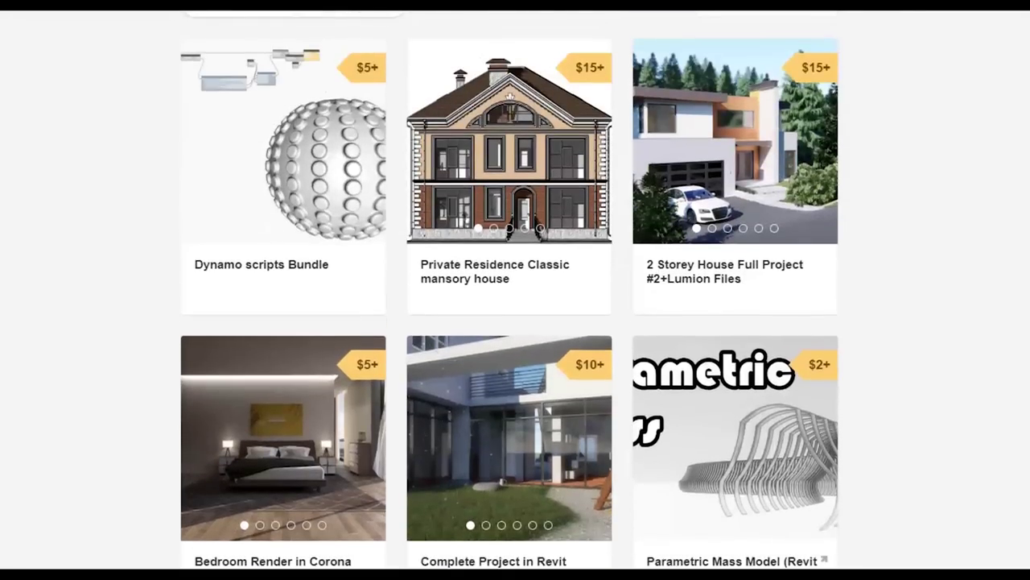
Look through the architectural models, Dynamo scripts and rendering projects offered on the creator's online store page, including its header and product list.
scroll(546, 561, down, 2)
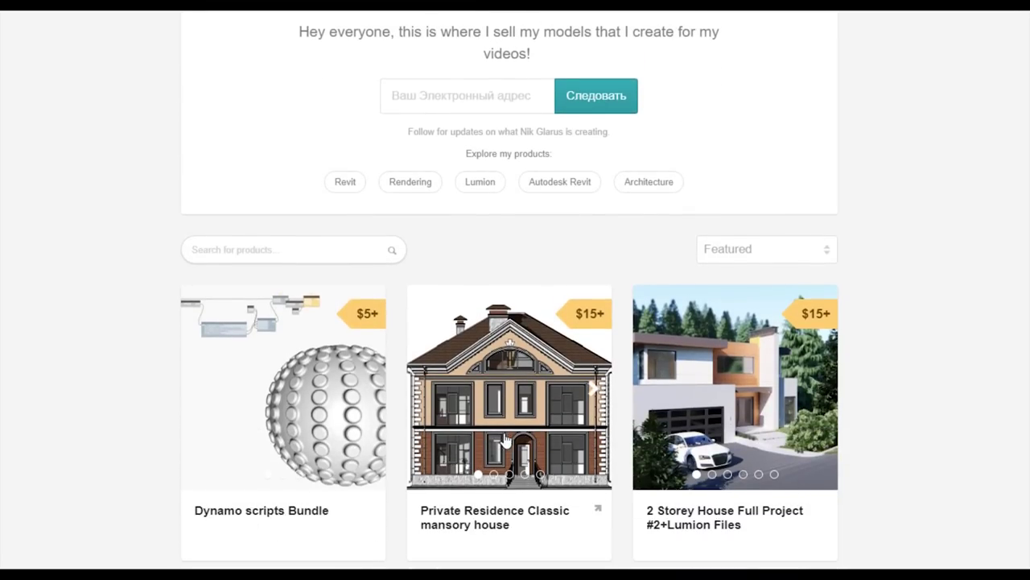
scroll(509, 435, down, 2)
scroll(512, 402, down, 1)
scroll(725, 304, up, 1)
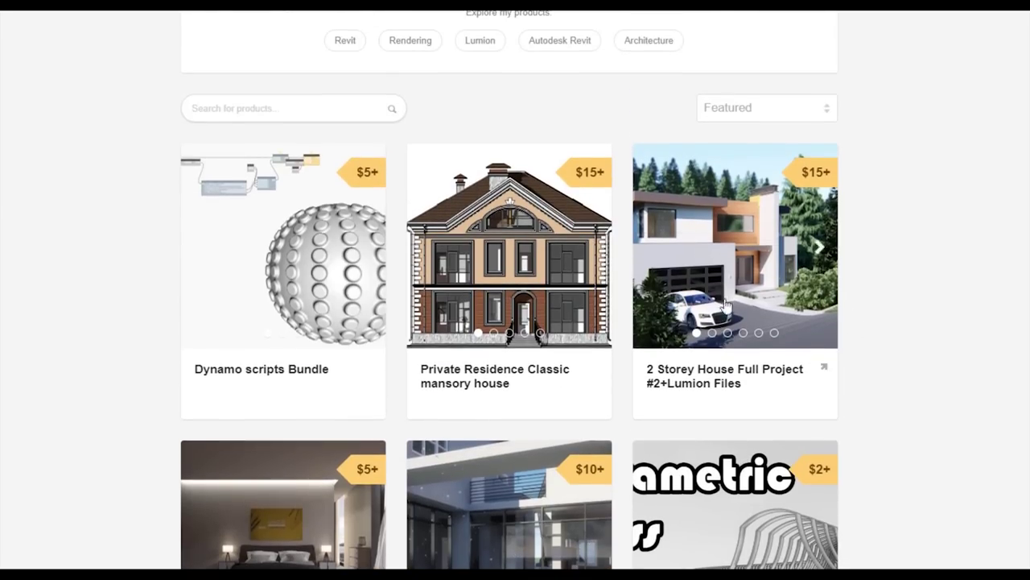
scroll(919, 390, up, 2)
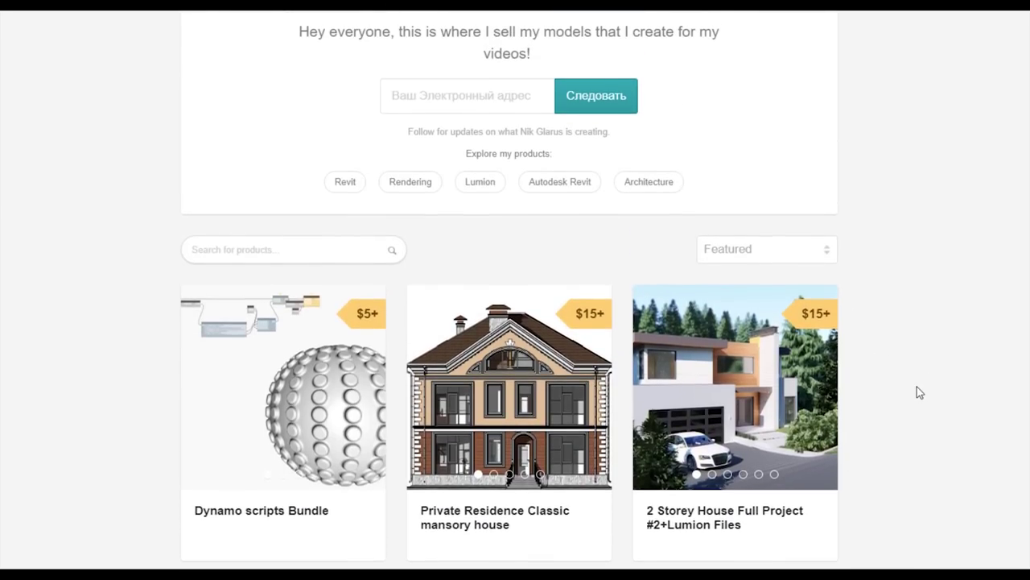
scroll(917, 390, up, 2)
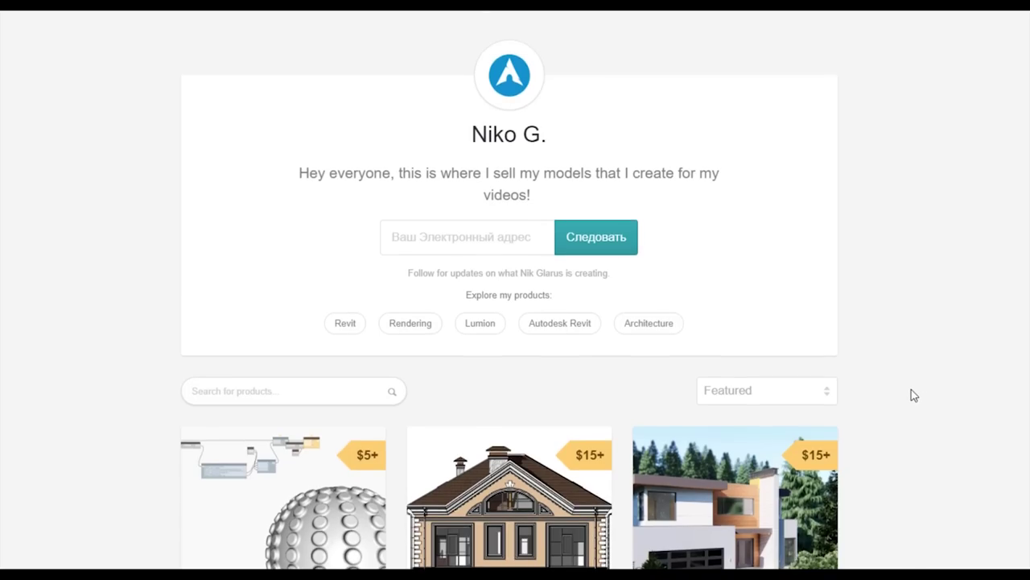
scroll(913, 396, down, 4)
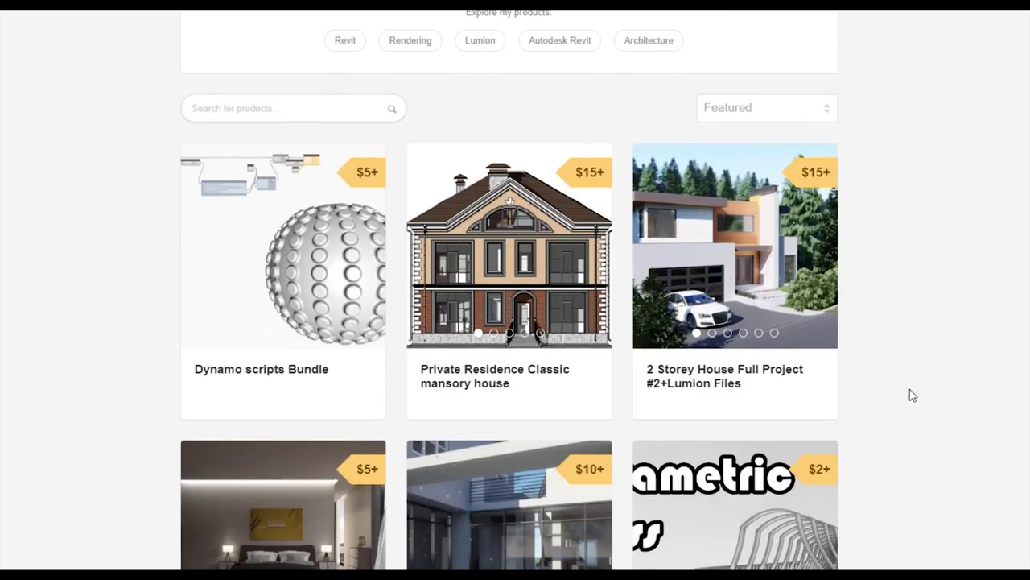
scroll(912, 395, down, 3)
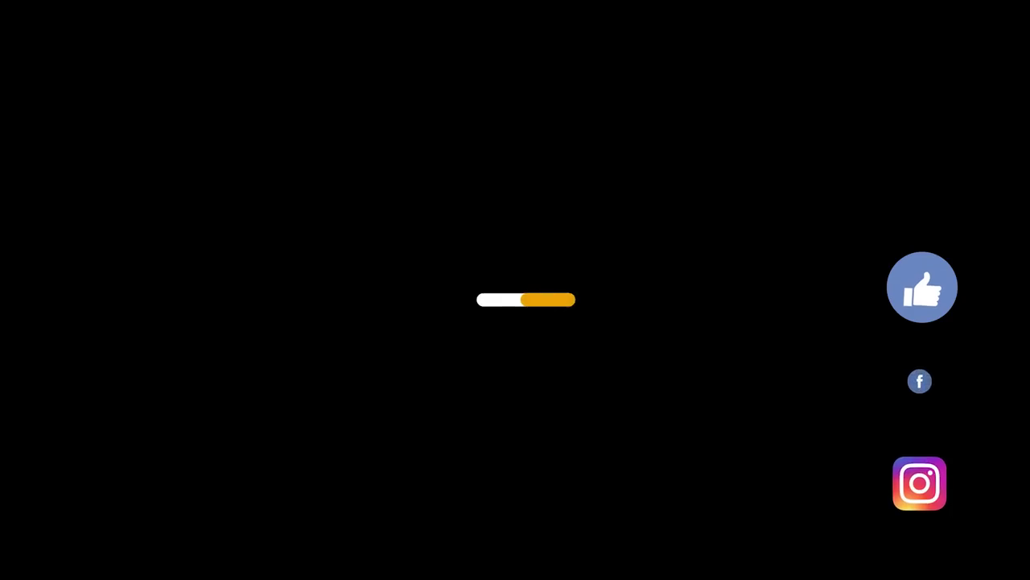